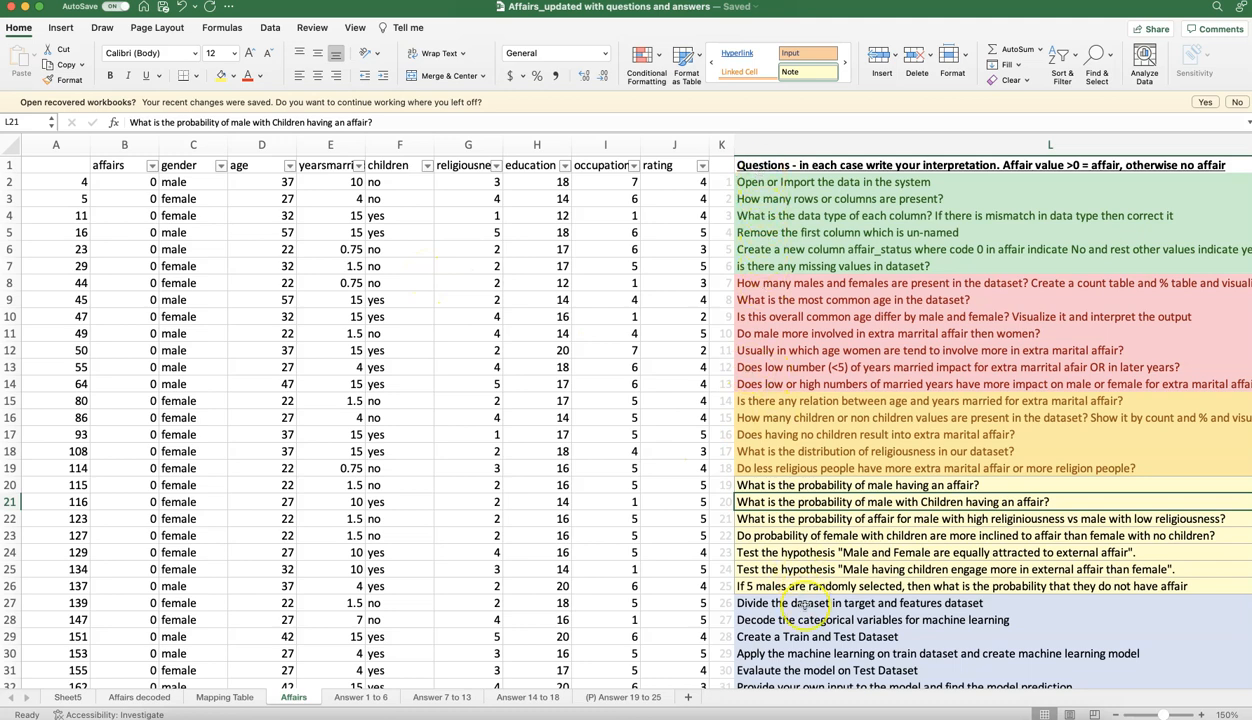
{"action": "scroll", "coordinate": [805, 605], "scroll_direction": "down", "scroll_amount": 2}
{"action": "scroll", "coordinate": [805, 605], "scroll_direction": "up", "scroll_amount": 2}
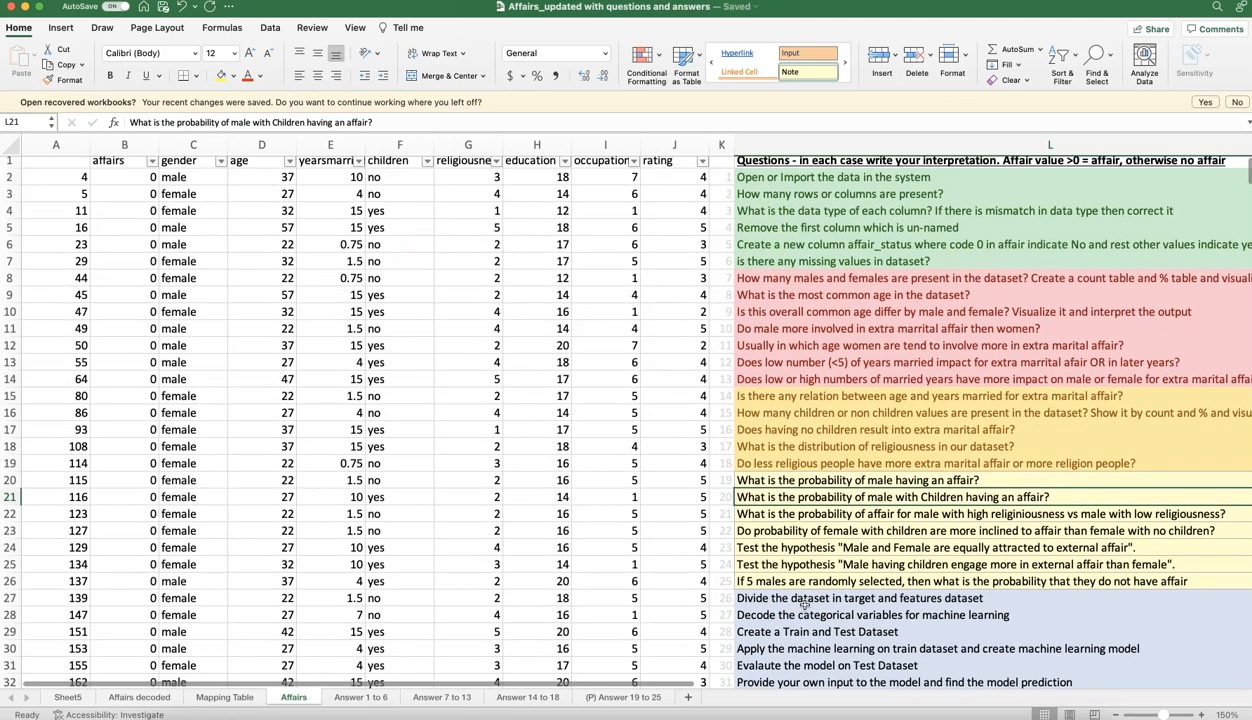
{"action": "scroll", "coordinate": [803, 604], "scroll_direction": "down", "scroll_amount": 1}
{"action": "scroll", "coordinate": [745, 665], "scroll_direction": "up", "scroll_amount": 1}
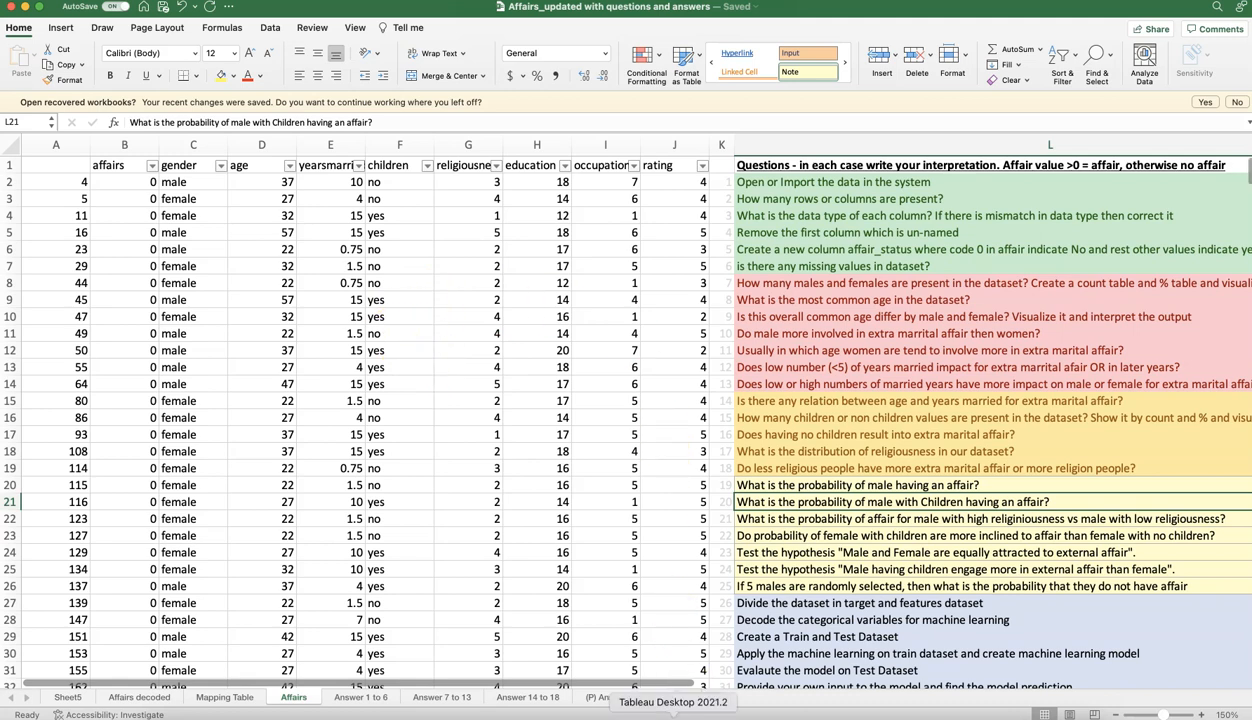
Compare the Affairs.csv data source in Tableau with the un-named first column of the Affairs sheet in Excel
{"action": "left_click", "coordinate": [672, 715]}
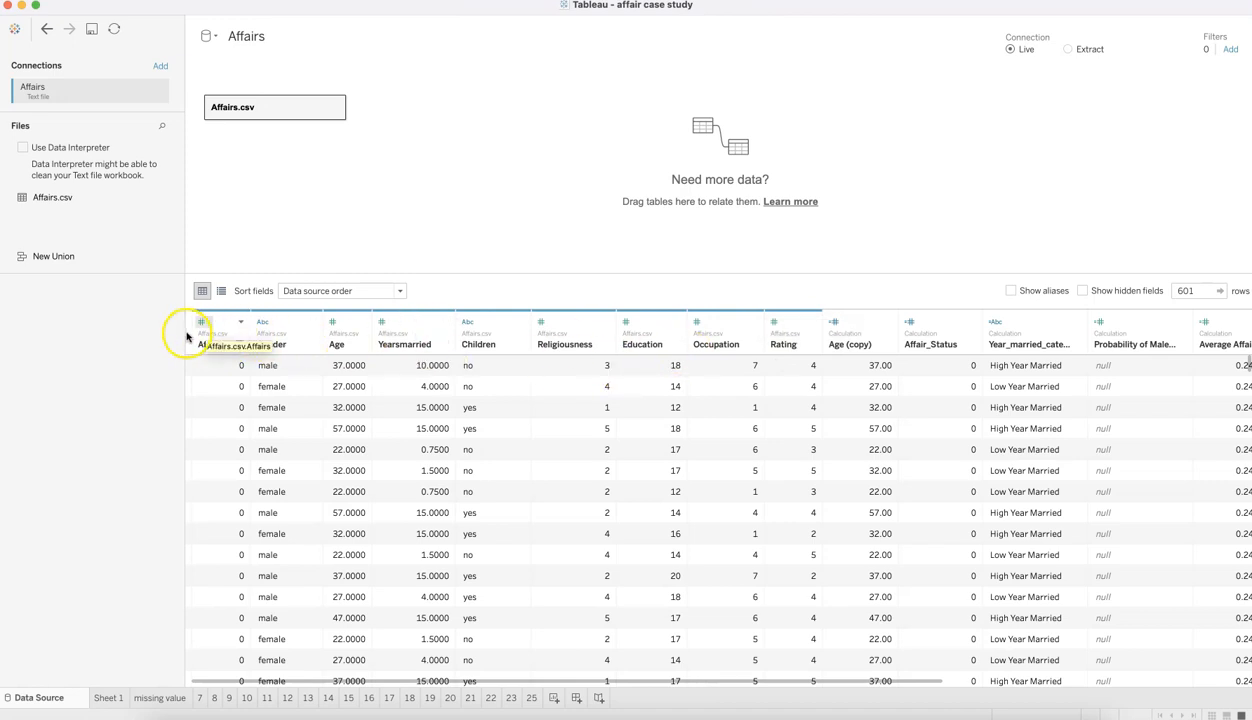
{"action": "key", "text": "super+Tab"}
{"action": "left_click", "coordinate": [58, 146]}
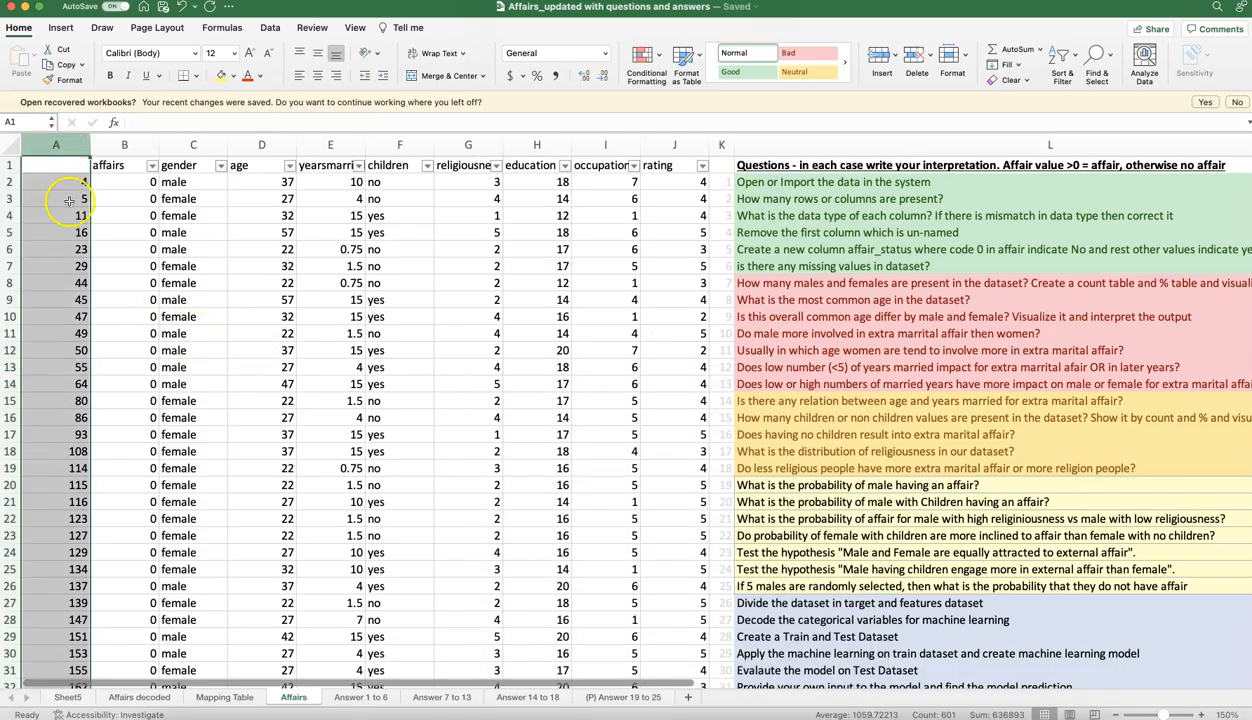
{"action": "key", "text": "super+Tab"}
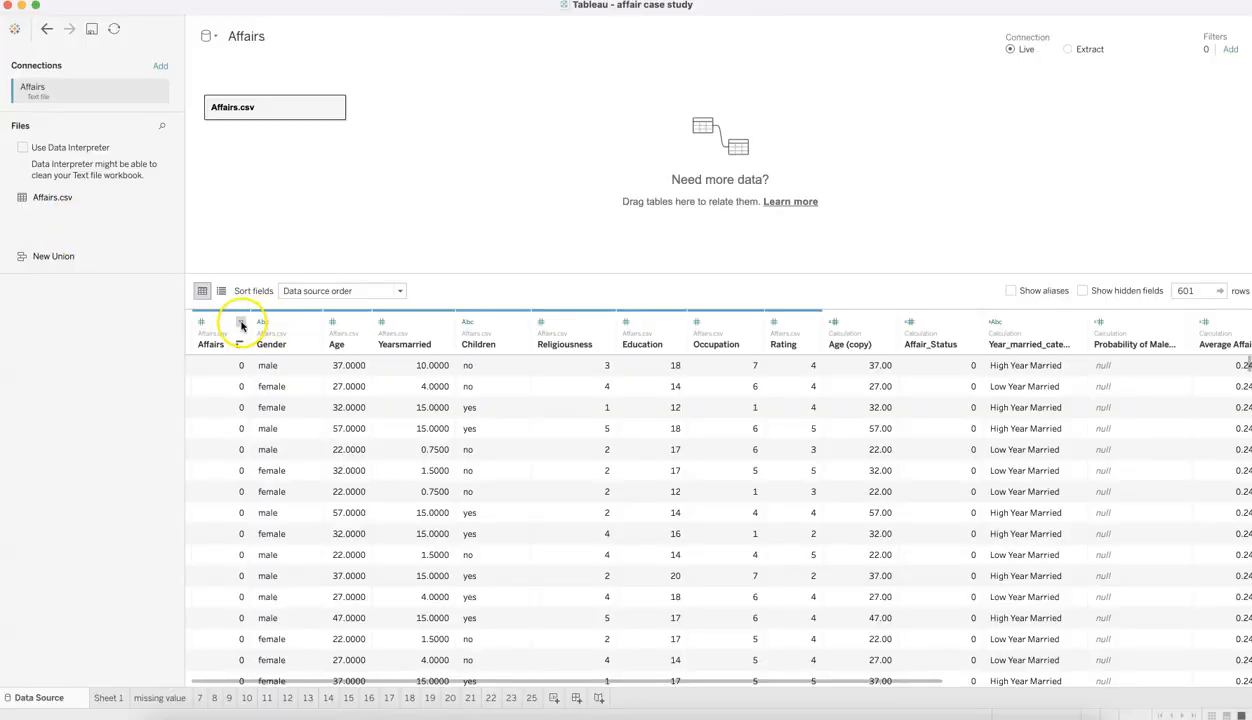
Inspect the field options of the Affairs and Gender columns in the data source and close them without choosing anything
{"action": "left_click", "coordinate": [241, 323]}
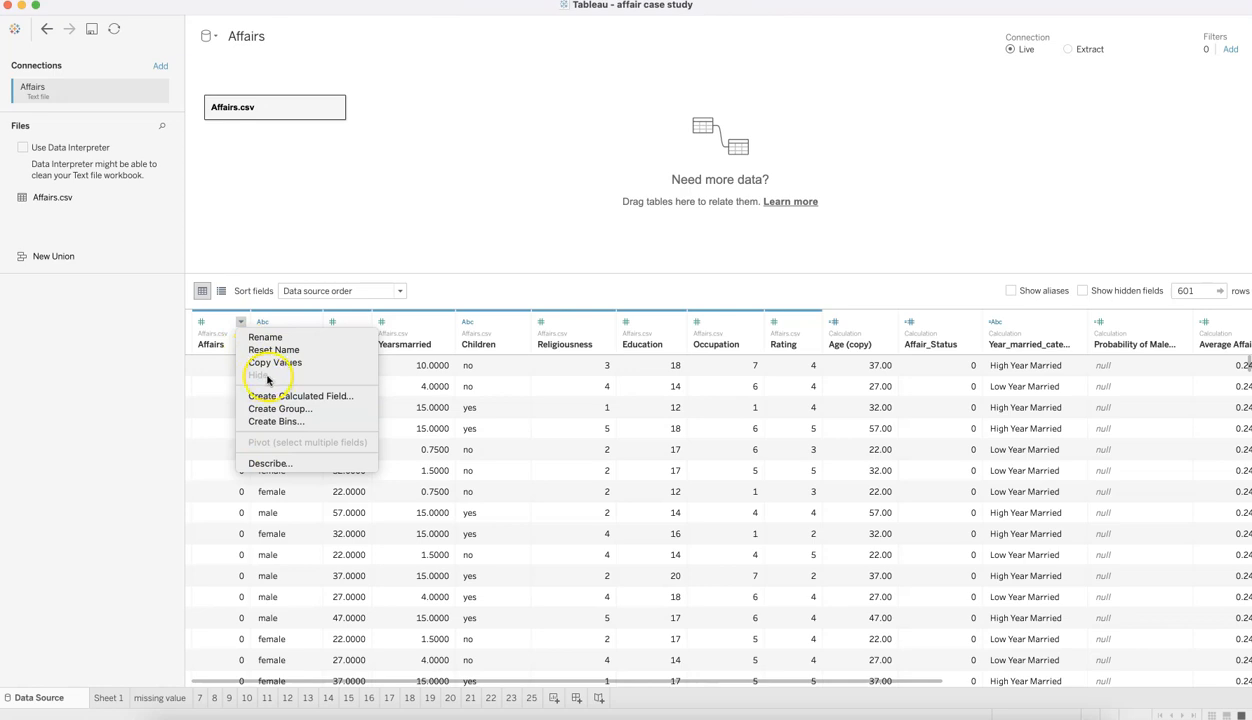
{"action": "left_click", "coordinate": [214, 364]}
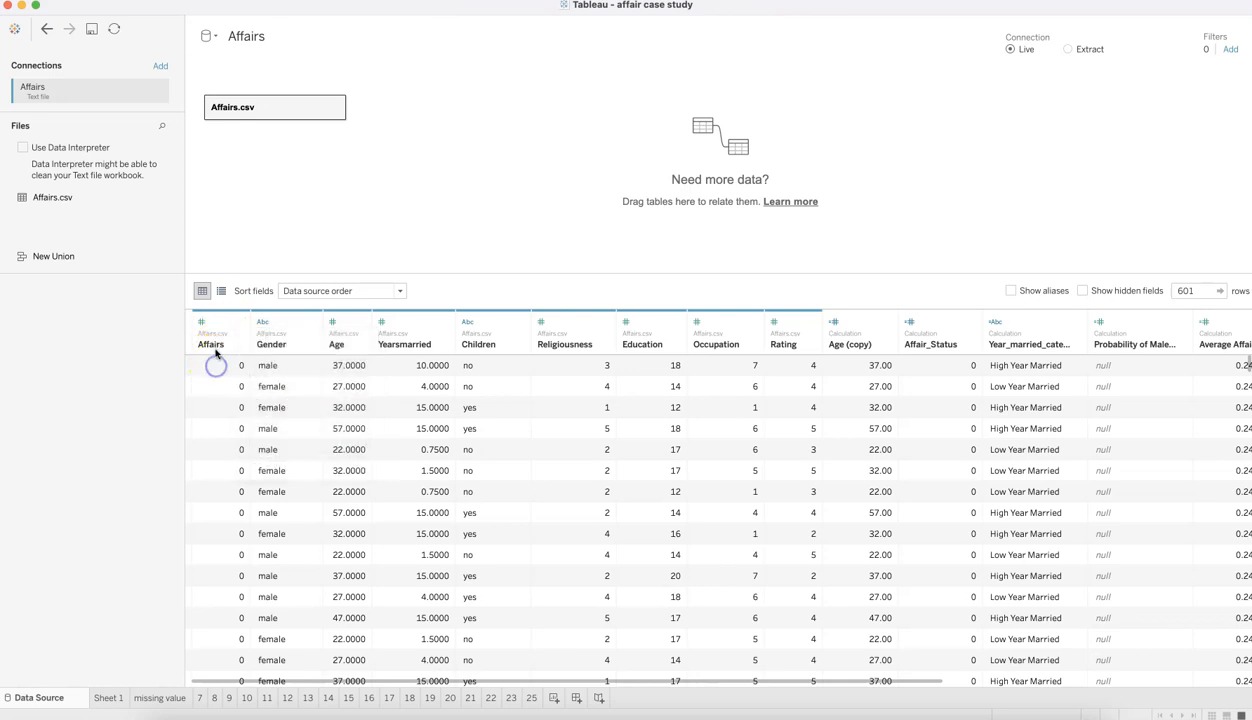
{"action": "left_click", "coordinate": [311, 324]}
{"action": "left_click", "coordinate": [285, 386]}
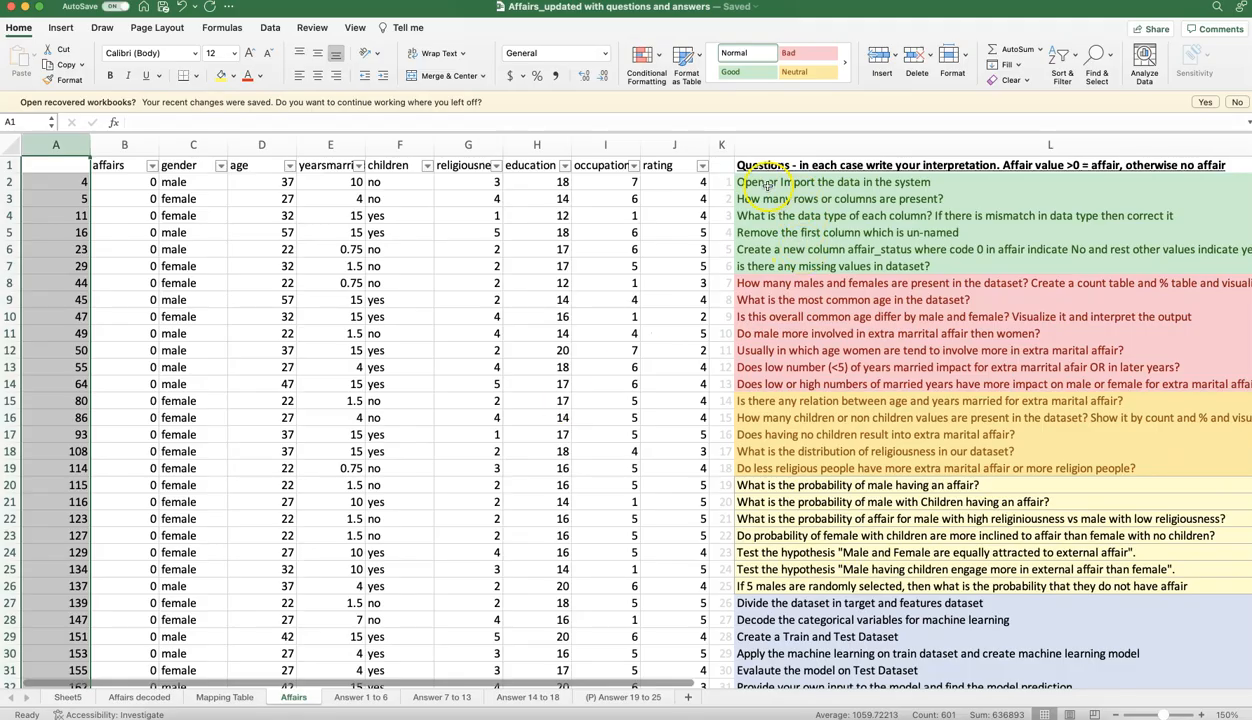
Look up the row and column question in Excel and examine the label text of Sheet 1 in Tableau, leaving it unedited
{"action": "left_click", "coordinate": [764, 200]}
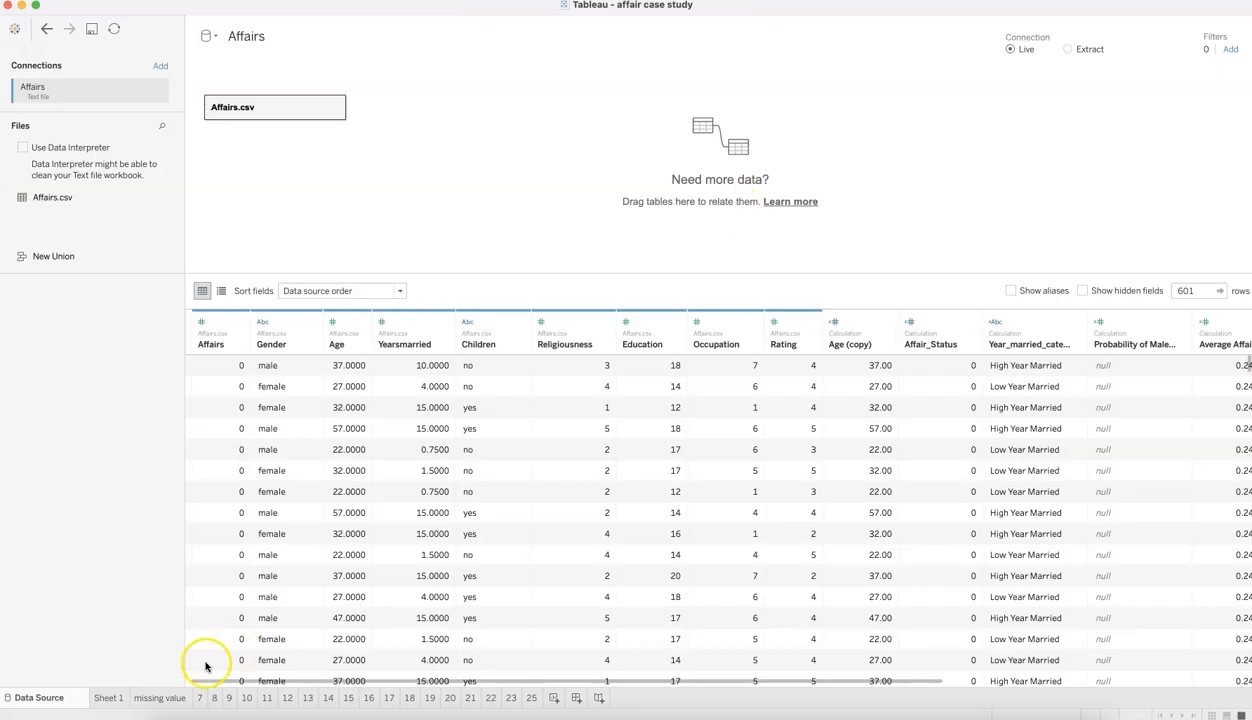
{"action": "left_click", "coordinate": [115, 700]}
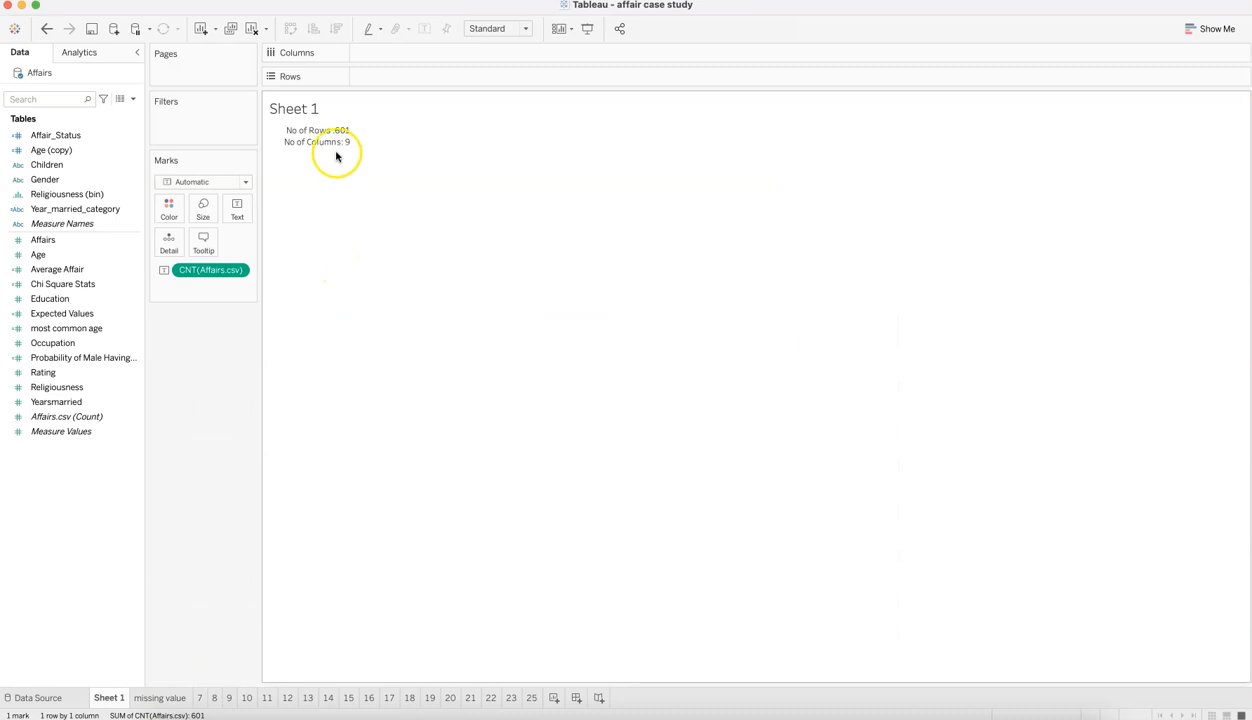
{"action": "mouse_move", "coordinate": [320, 145]}
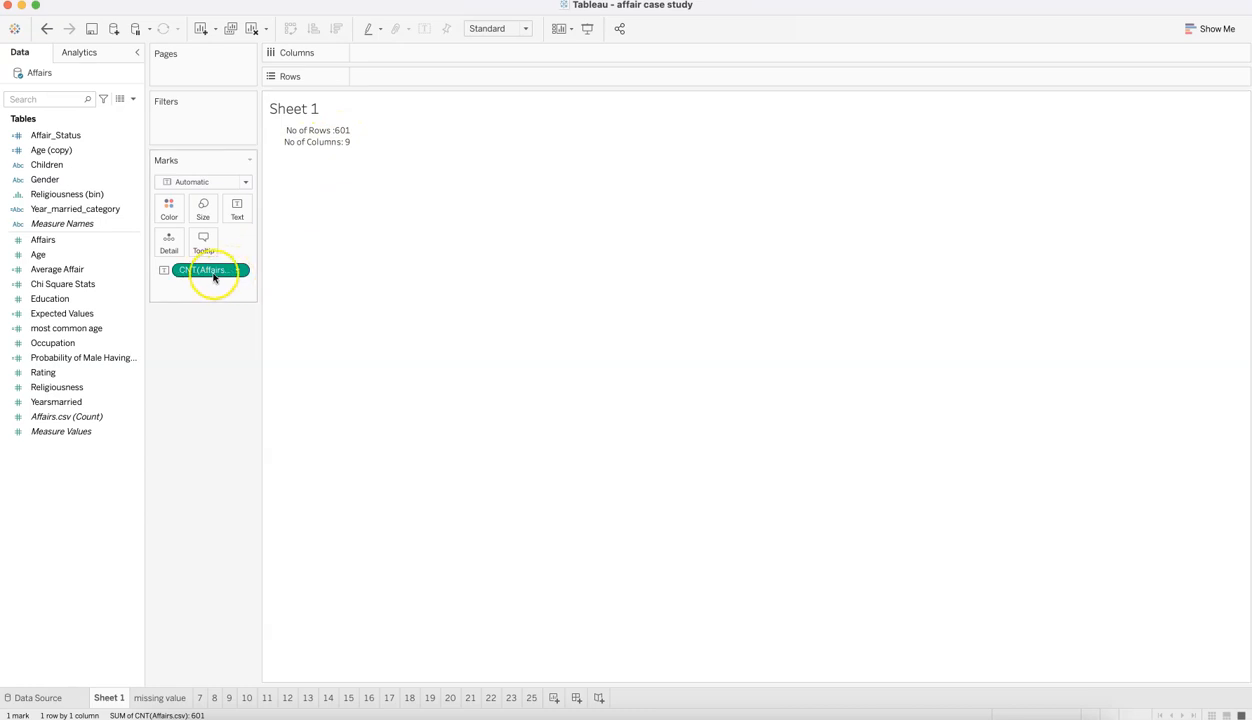
{"action": "left_click", "coordinate": [237, 210]}
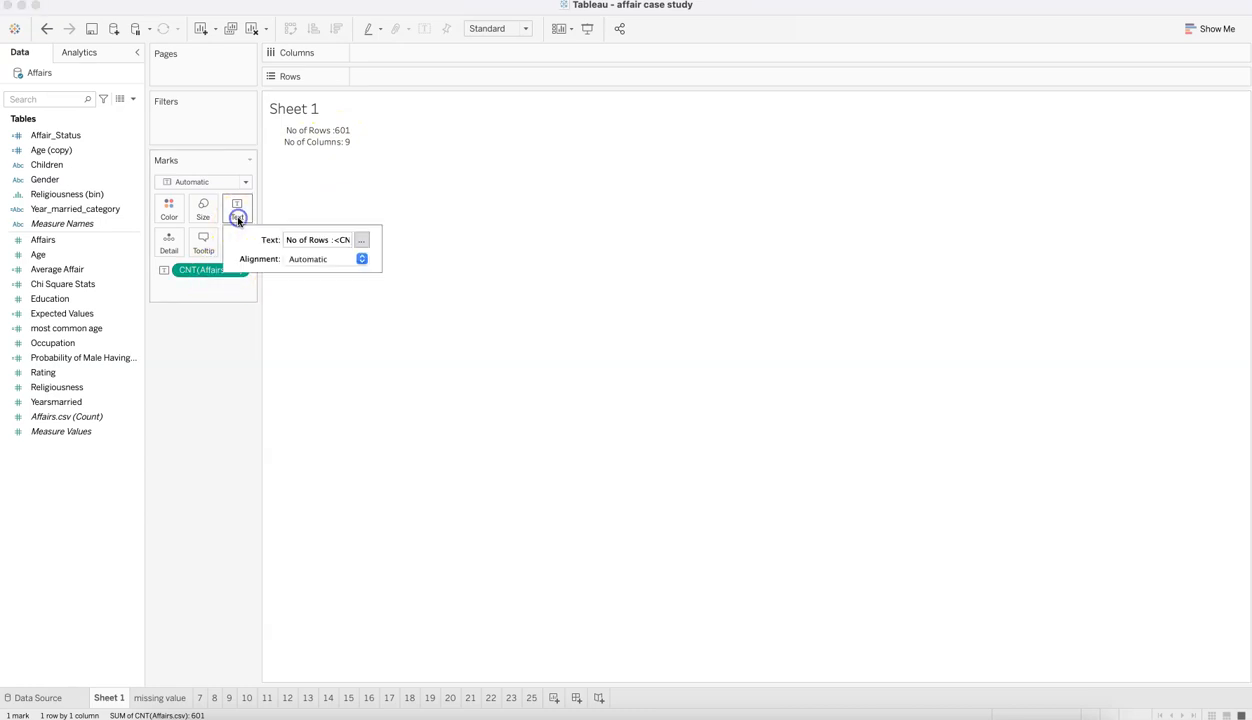
{"action": "left_click", "coordinate": [362, 240]}
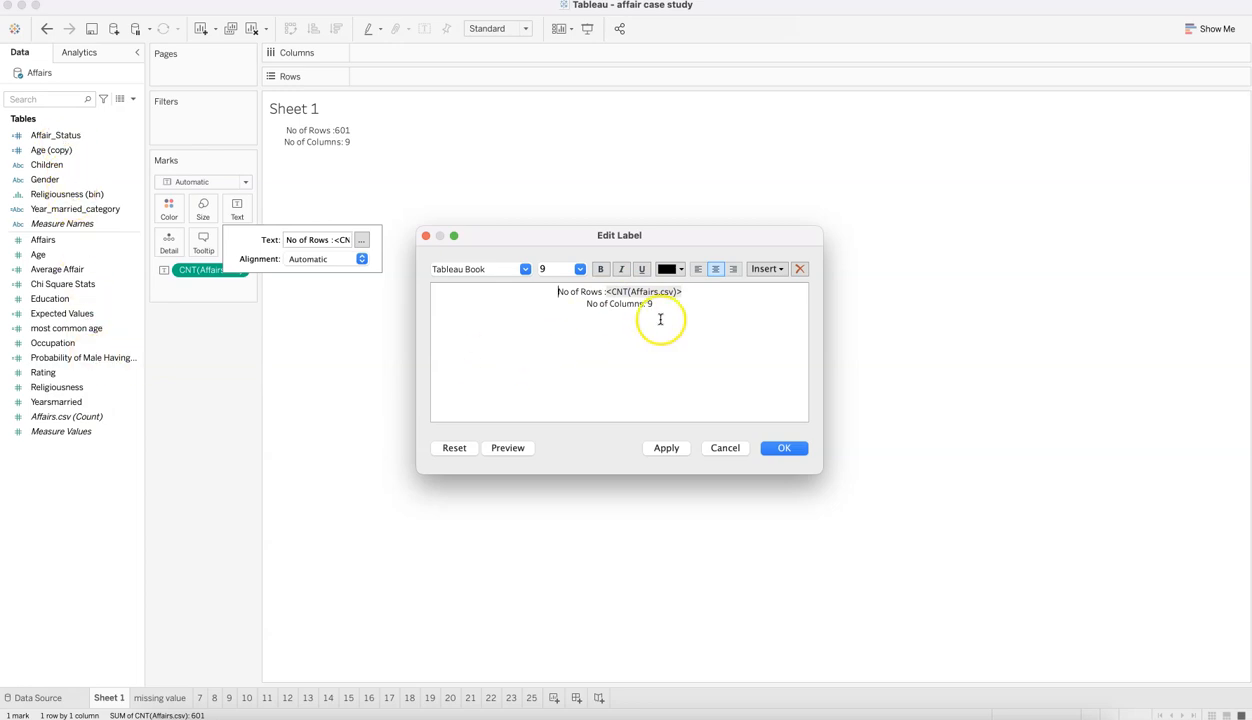
{"action": "left_click", "coordinate": [727, 448]}
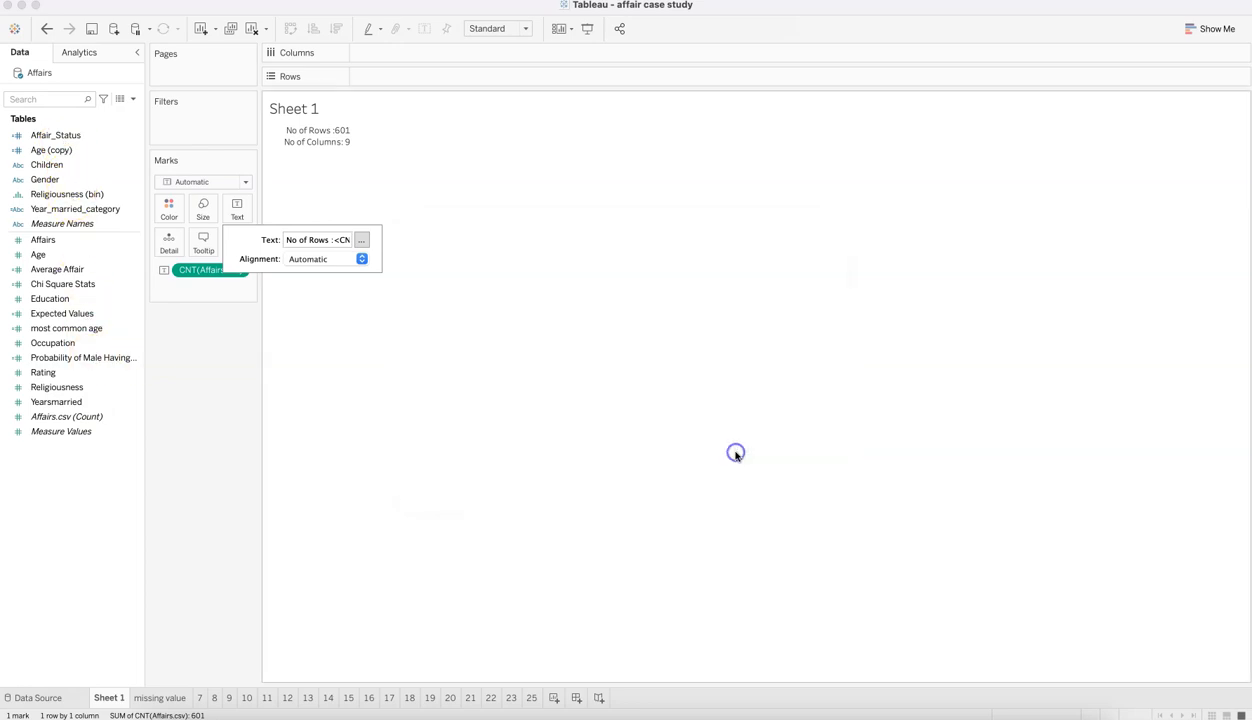
Look up the data type question in cell L4 in Excel and view the column data types on Tableau's Data Source page
{"action": "key", "text": "super+Tab"}
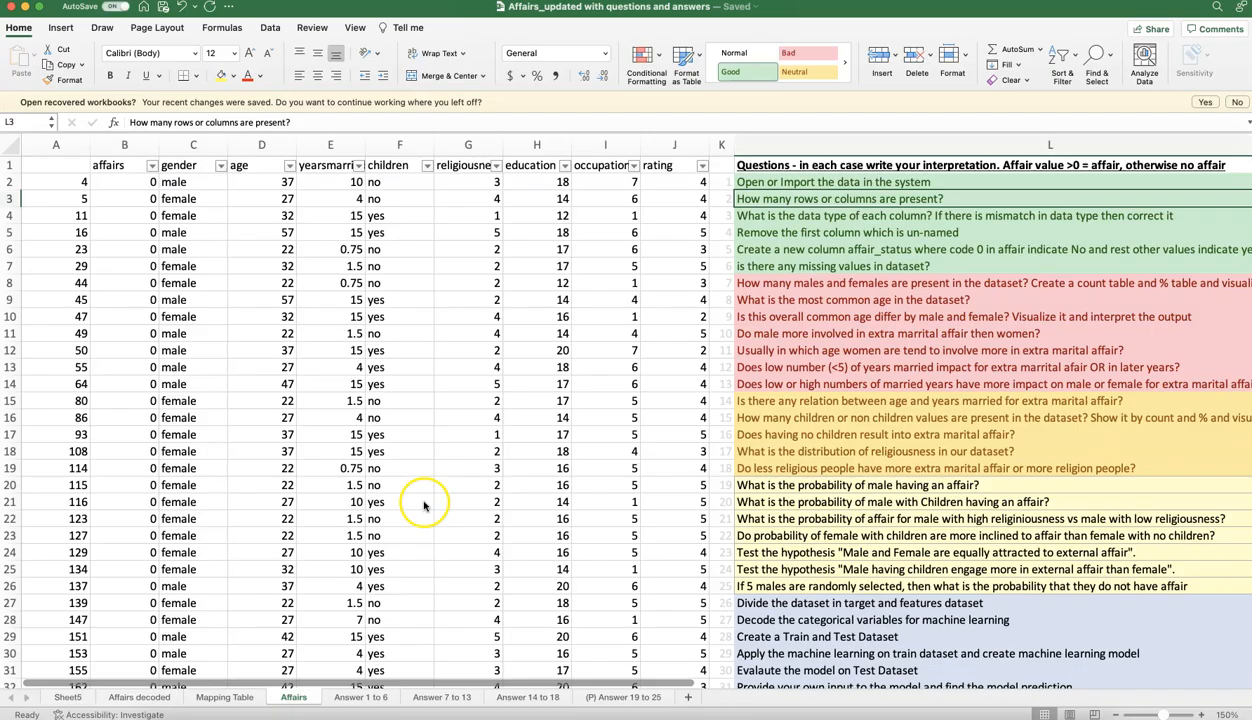
{"action": "left_click", "coordinate": [775, 219]}
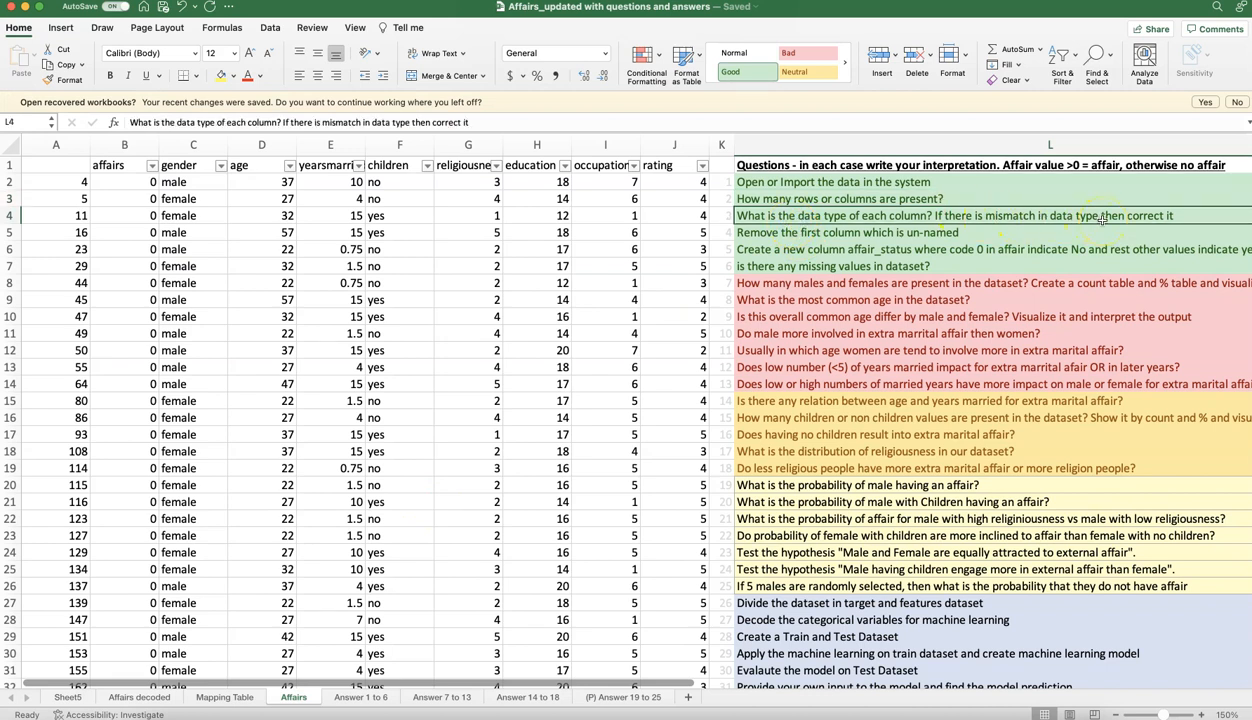
{"action": "key", "text": "super+Tab"}
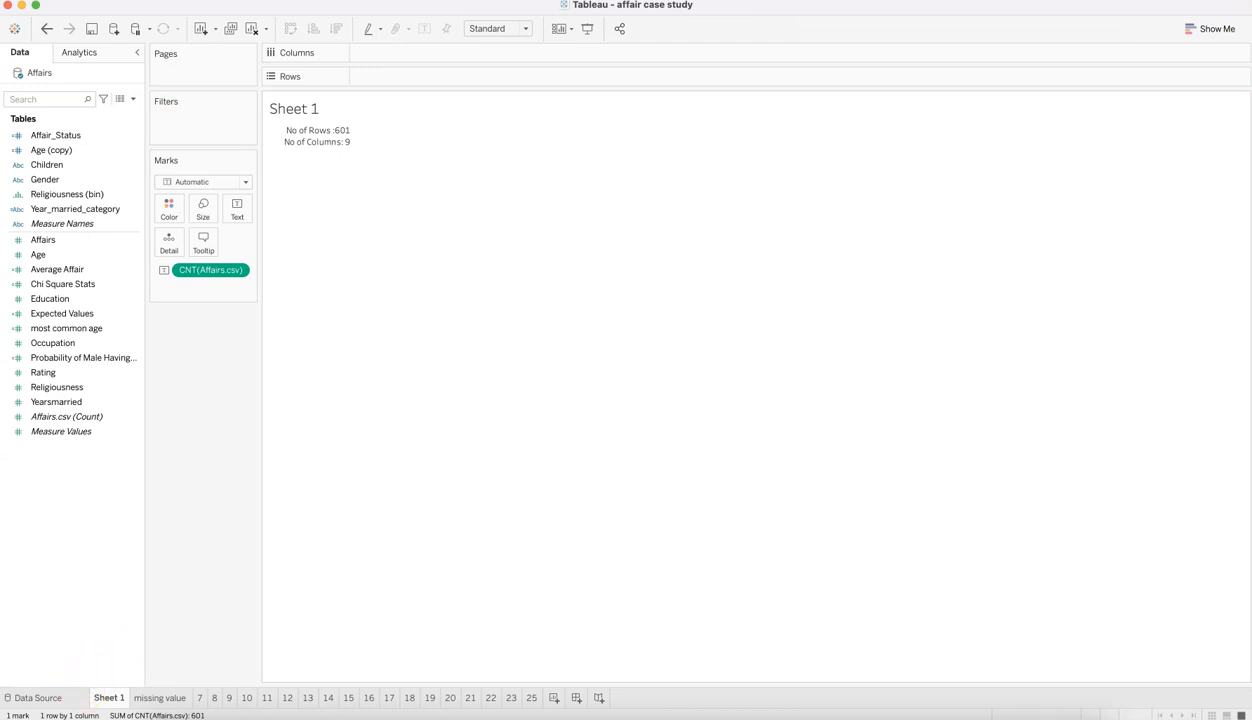
{"action": "left_click", "coordinate": [12, 697]}
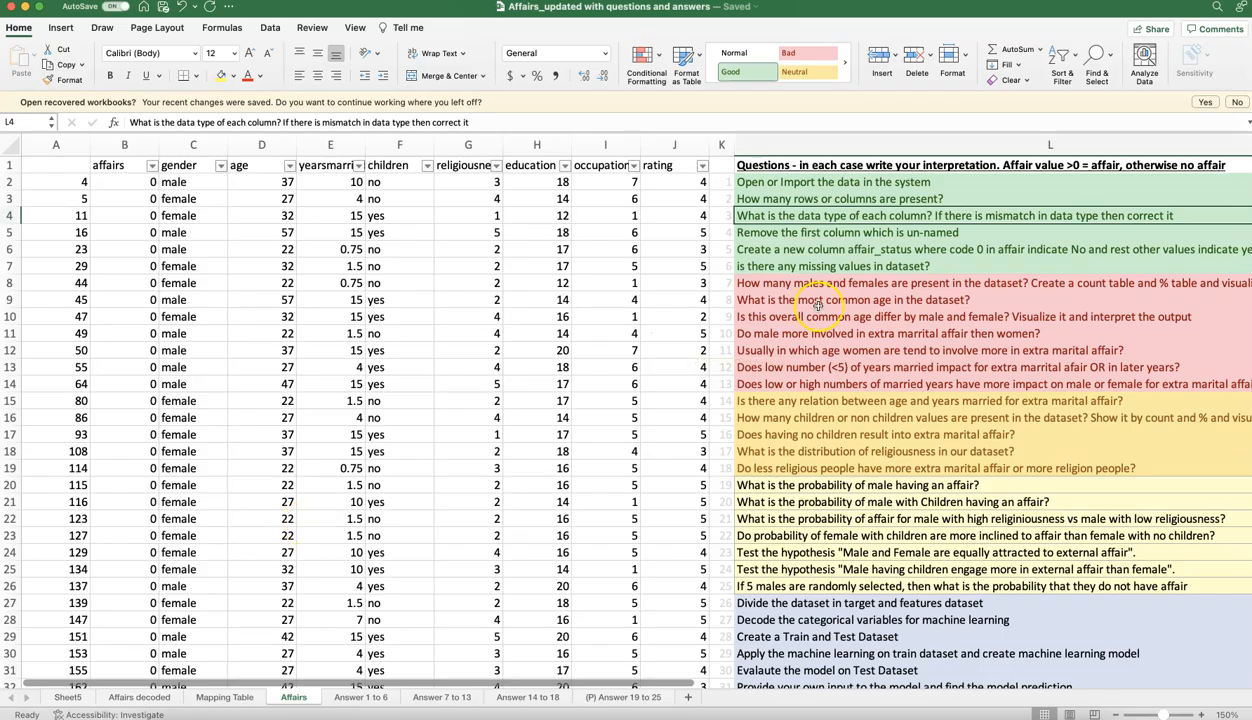
Look up the first-column removal and affair_status questions in Excel, and view the Affair_Status and calculated field creation options in Tableau's Sheet 1
{"action": "left_click", "coordinate": [786, 232]}
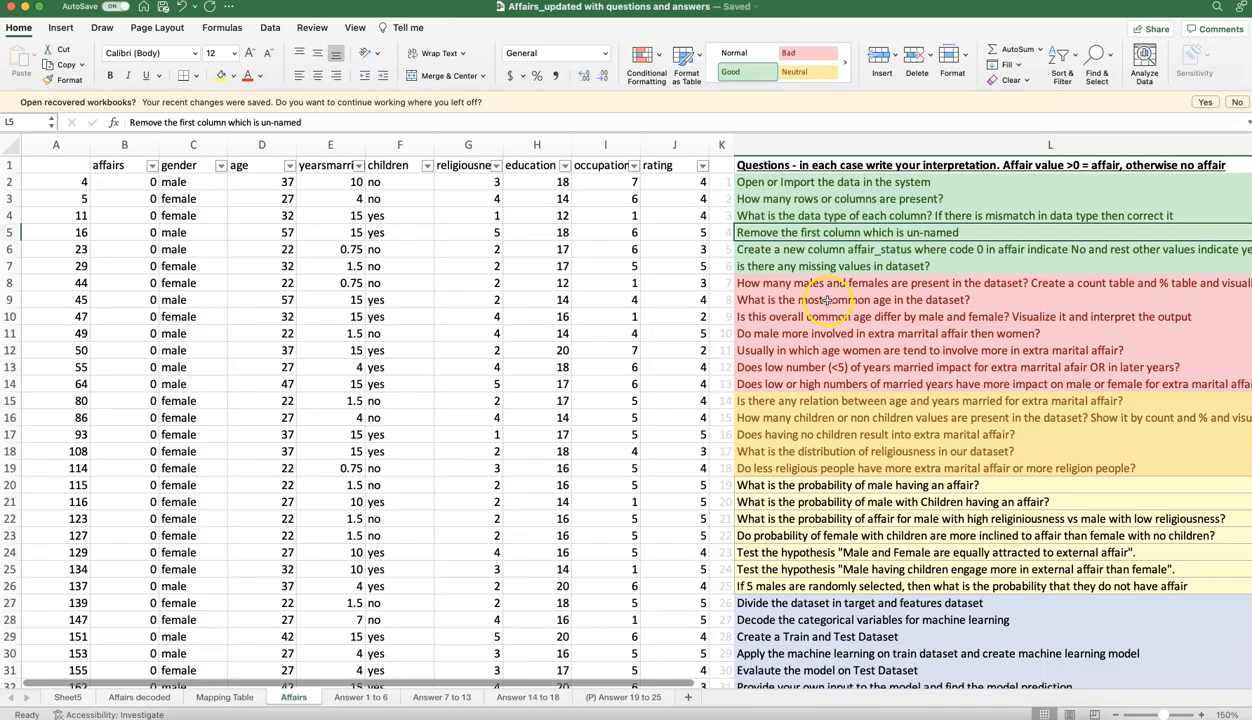
{"action": "left_click", "coordinate": [770, 249]}
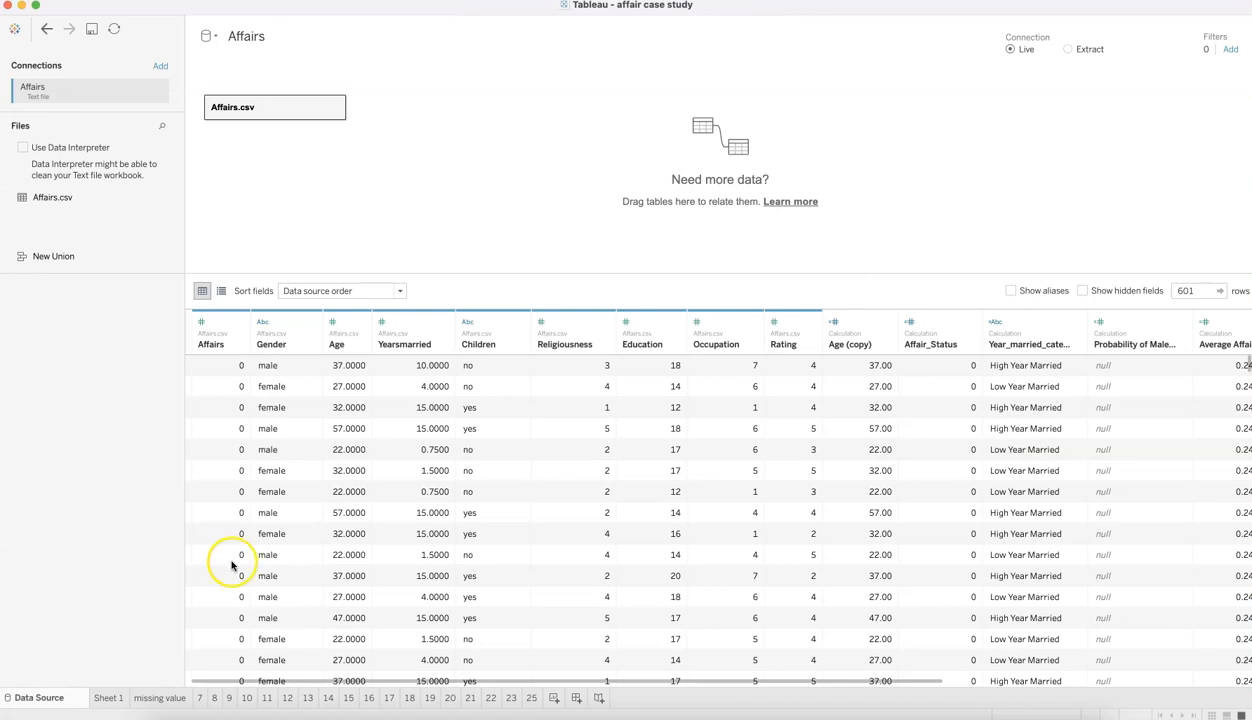
{"action": "left_click", "coordinate": [110, 697]}
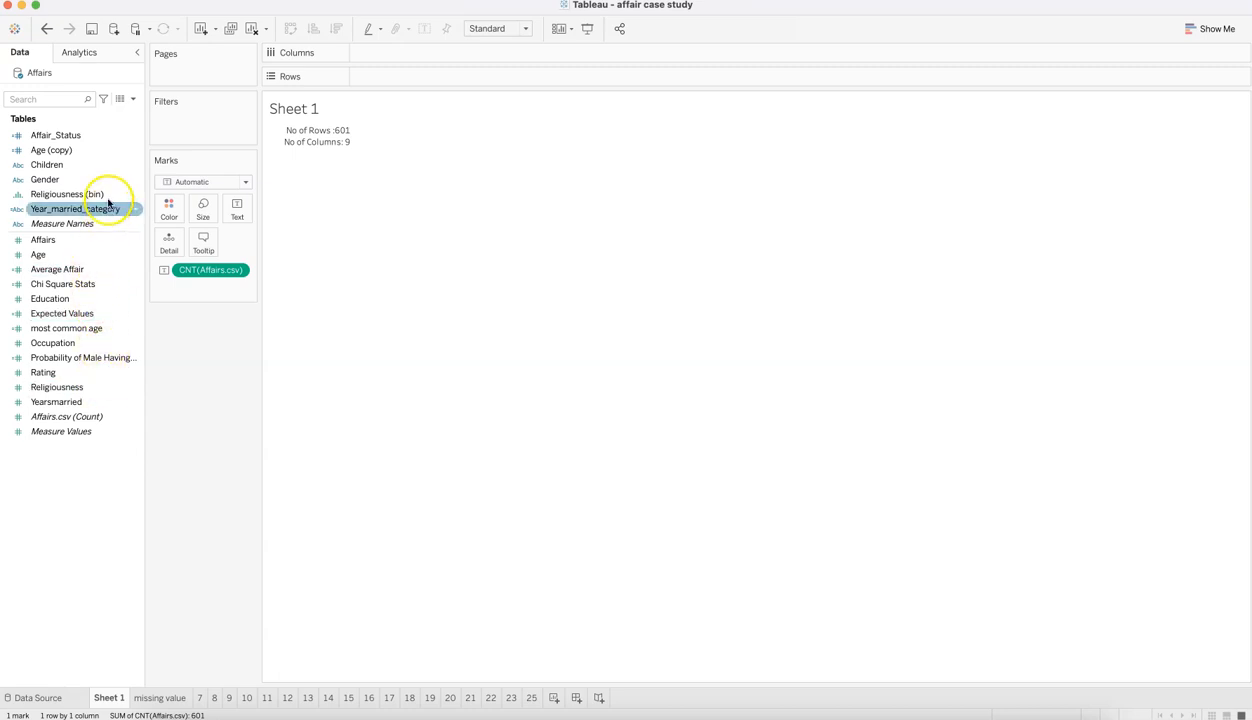
{"action": "left_click", "coordinate": [136, 135]}
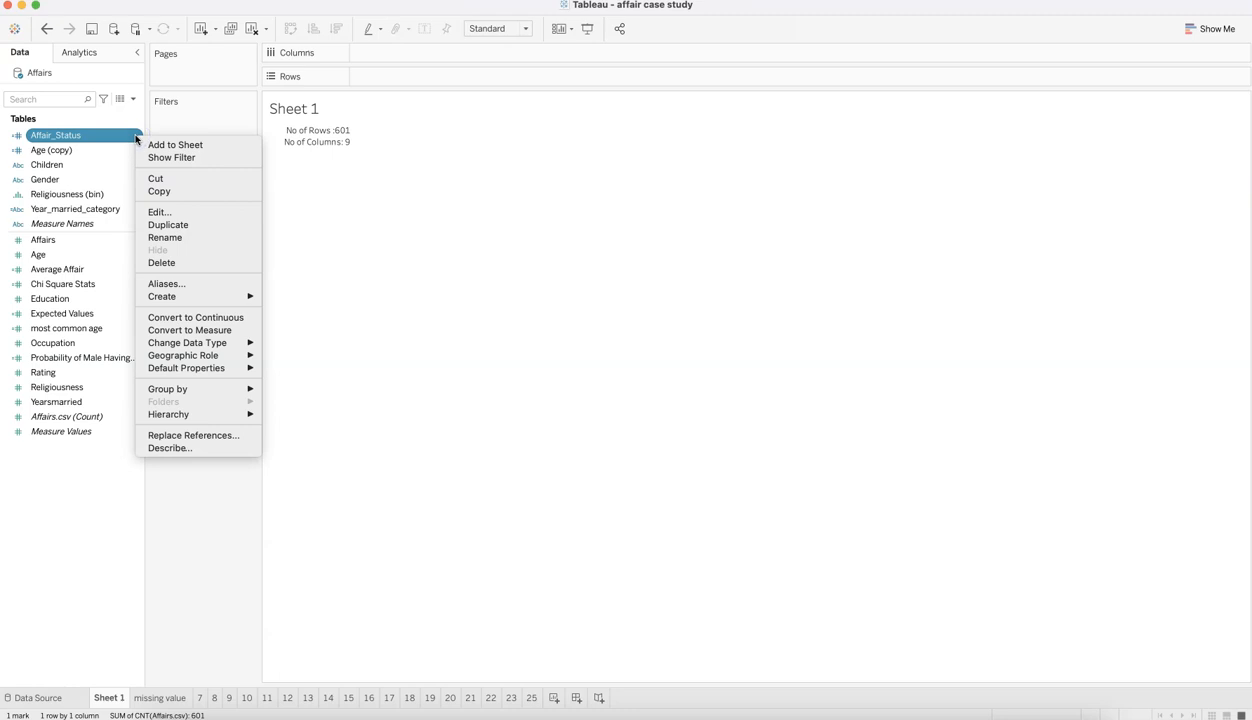
{"action": "left_click", "coordinate": [340, 250]}
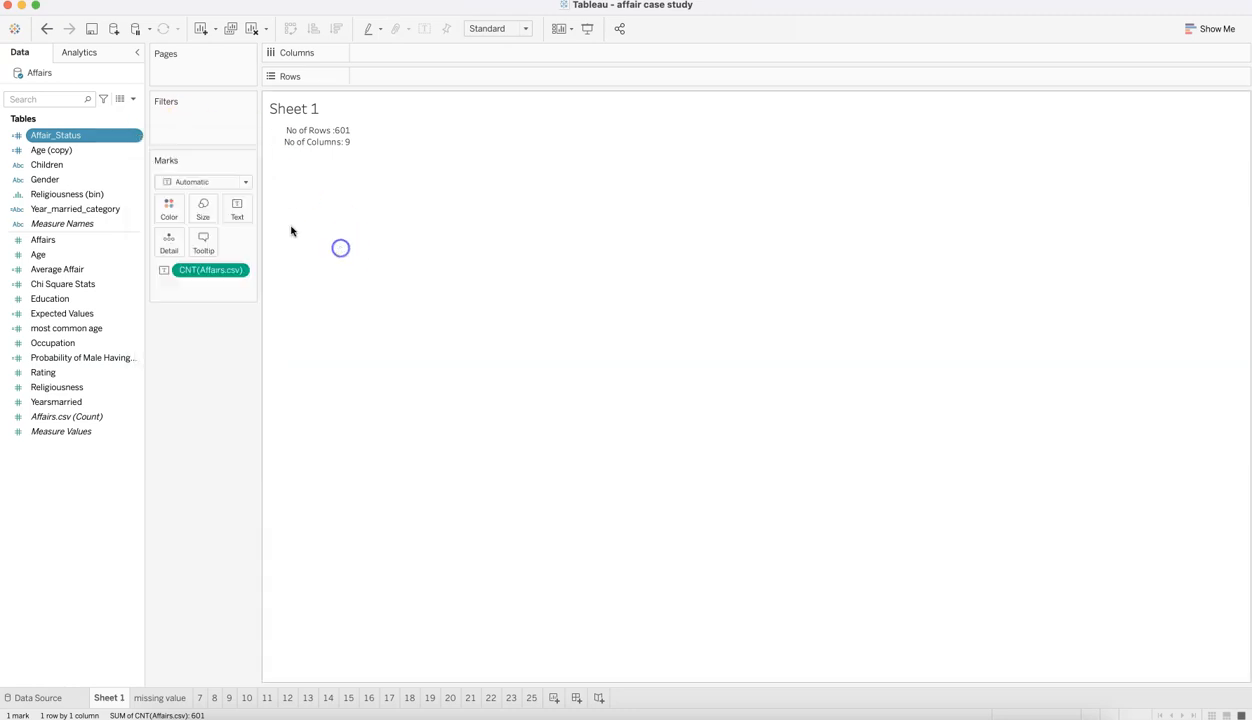
{"action": "left_click", "coordinate": [136, 102]}
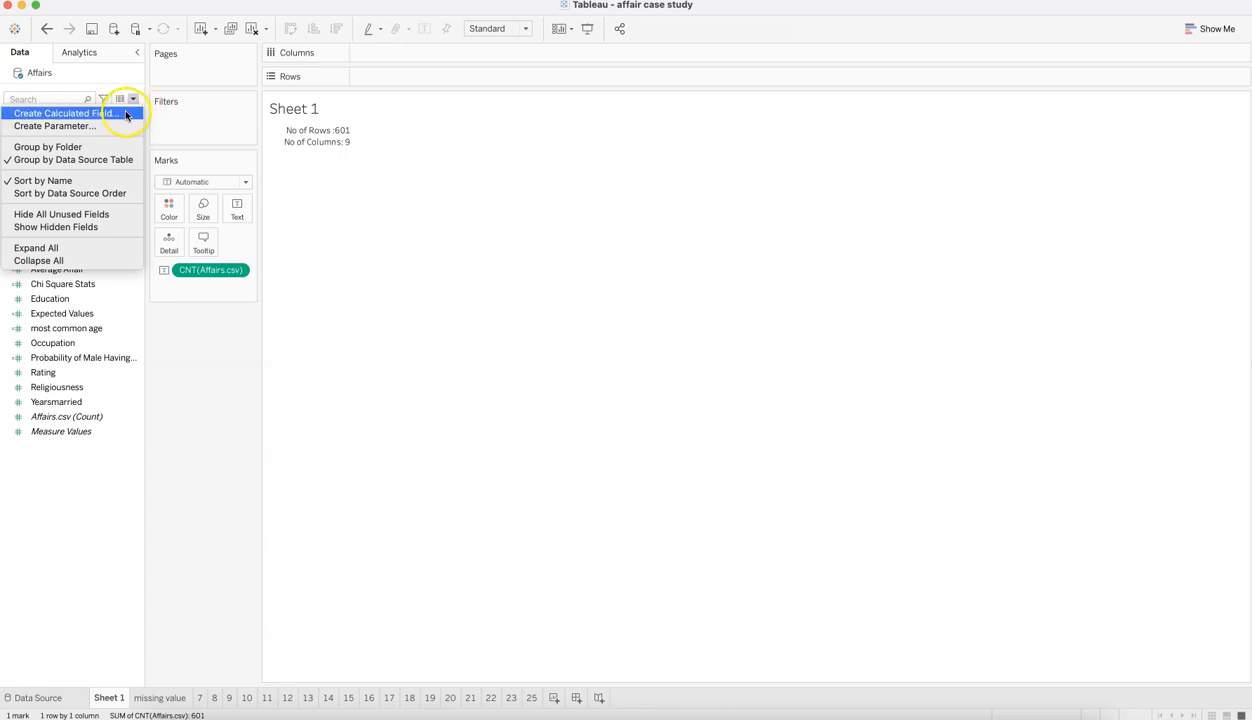
{"action": "left_click", "coordinate": [213, 338]}
Open the Affair_Status calculated field, review its name and formula, and accept the calculation as is
{"action": "left_click", "coordinate": [134, 134]}
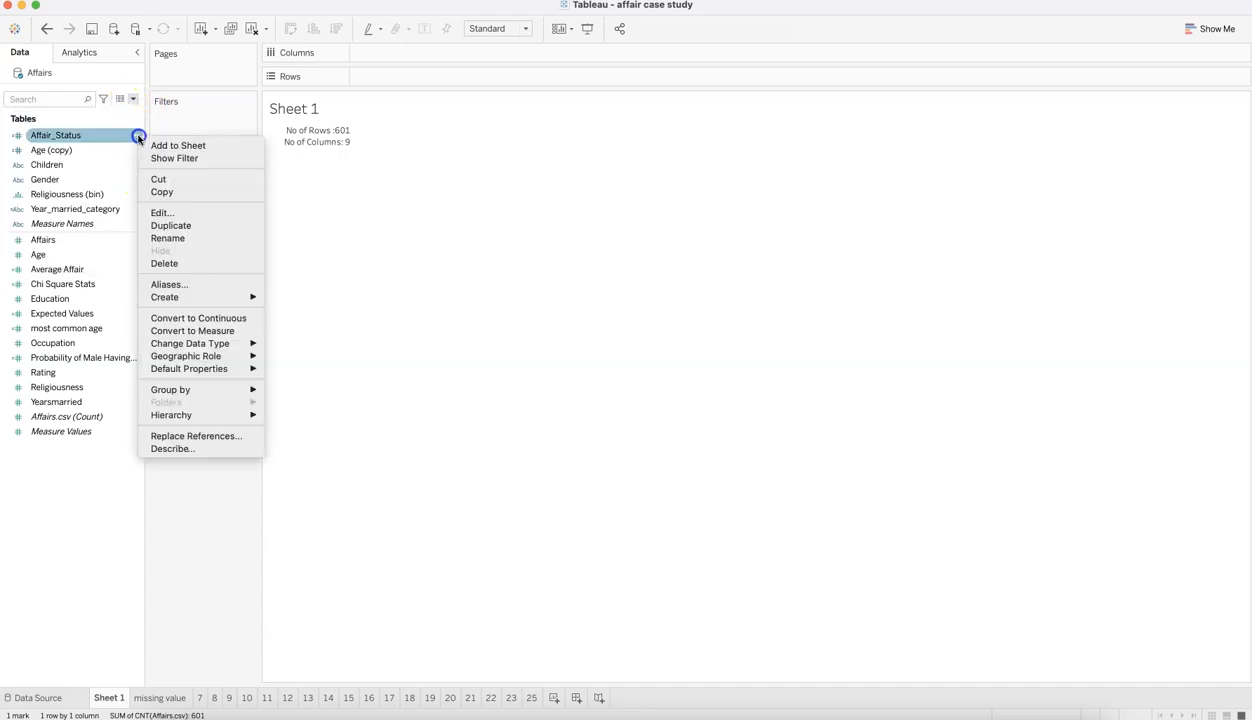
{"action": "left_click", "coordinate": [185, 215]}
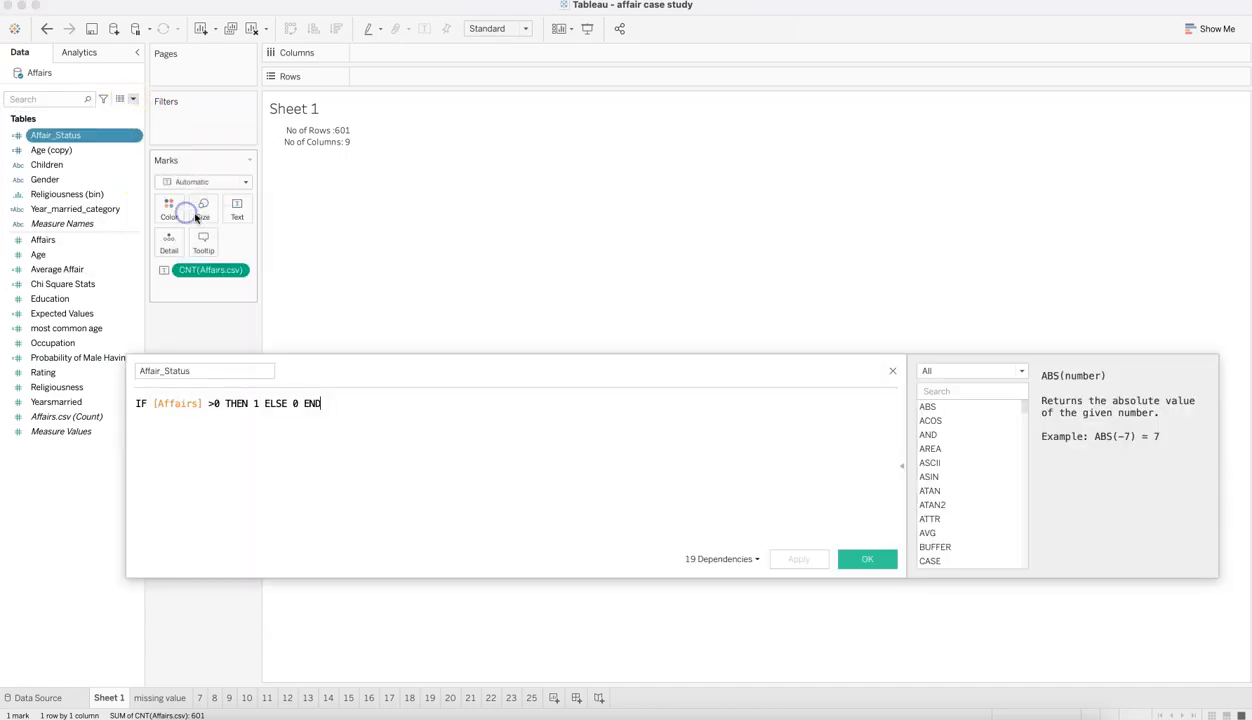
{"action": "double_click", "coordinate": [223, 372]}
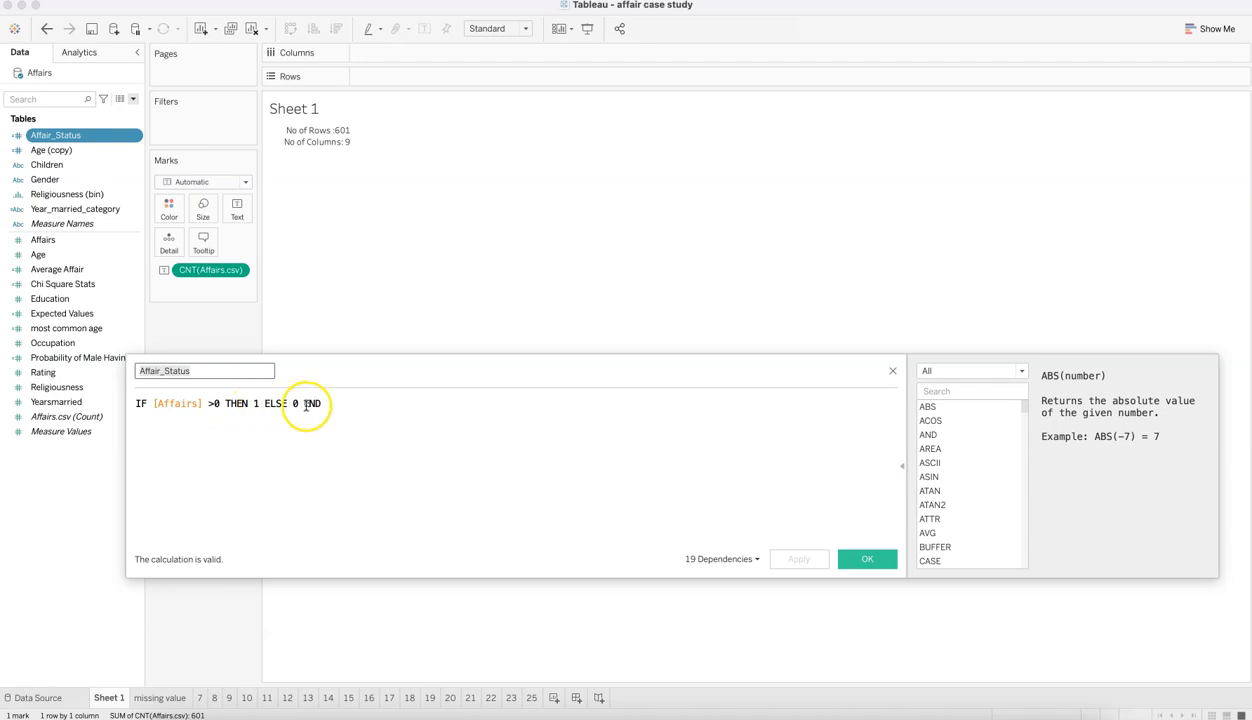
{"action": "left_click", "coordinate": [866, 559]}
Recheck the affair_status question in Excel, examine each part of the Affair_Status formula in Tableau, and close the calculation editor
{"action": "key", "text": "super+Tab"}
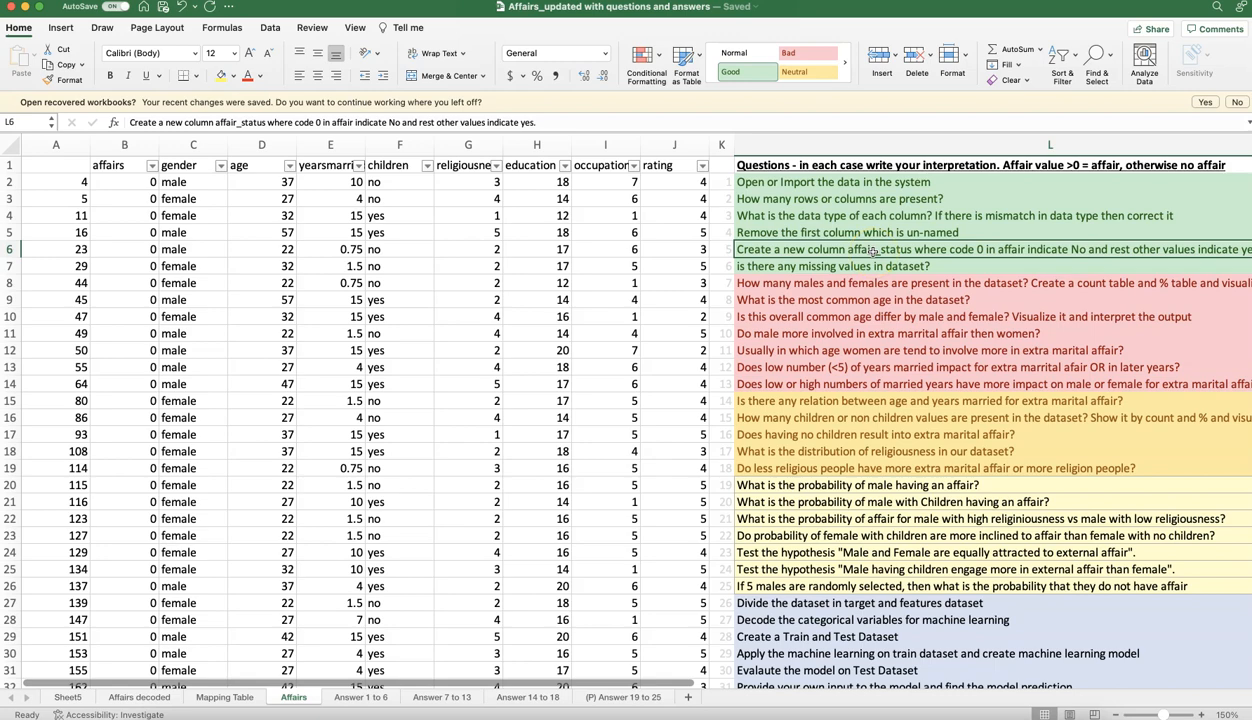
{"action": "key", "text": "super+Tab"}
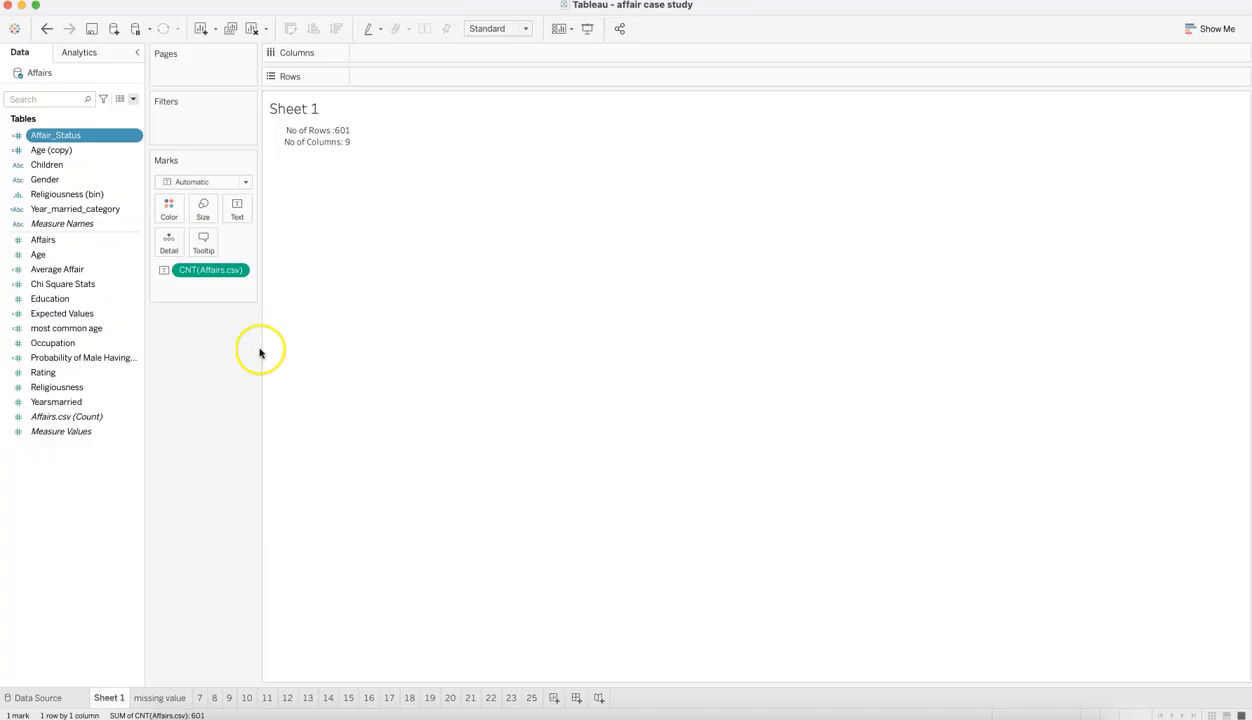
{"action": "left_click", "coordinate": [134, 135]}
{"action": "left_click", "coordinate": [172, 217]}
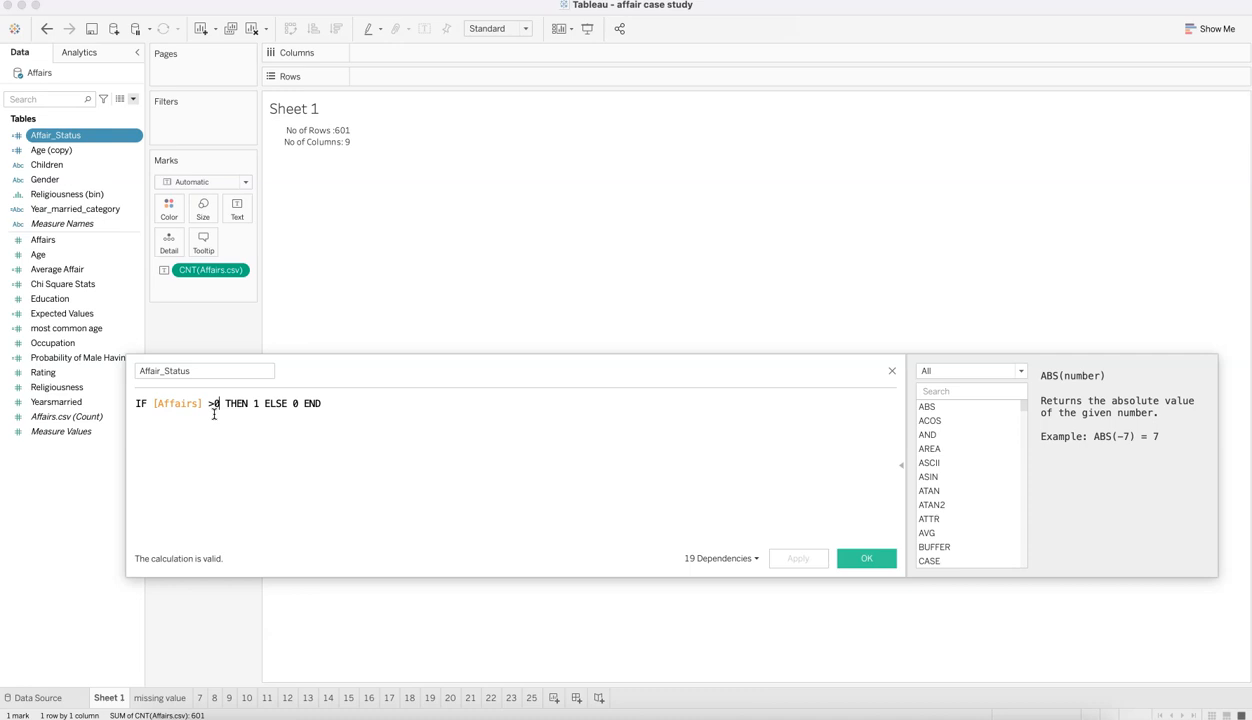
{"action": "left_click", "coordinate": [259, 406]}
{"action": "left_click", "coordinate": [635, 424]}
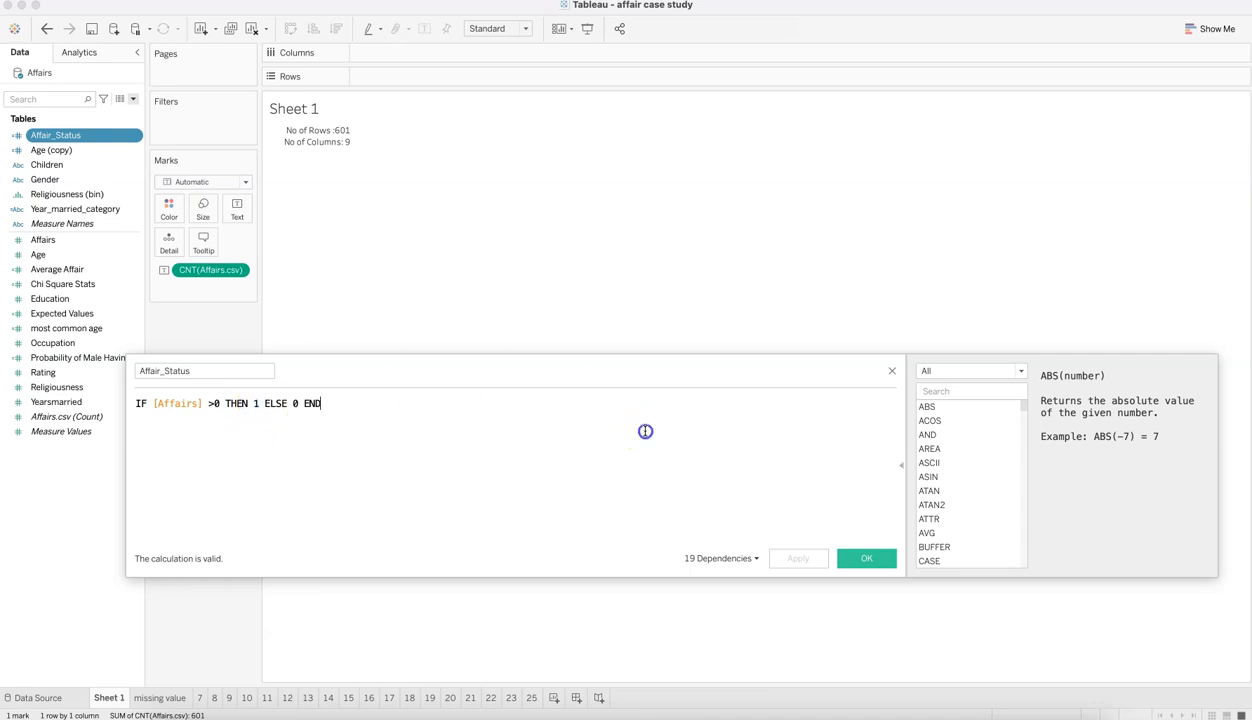
{"action": "left_click", "coordinate": [891, 373]}
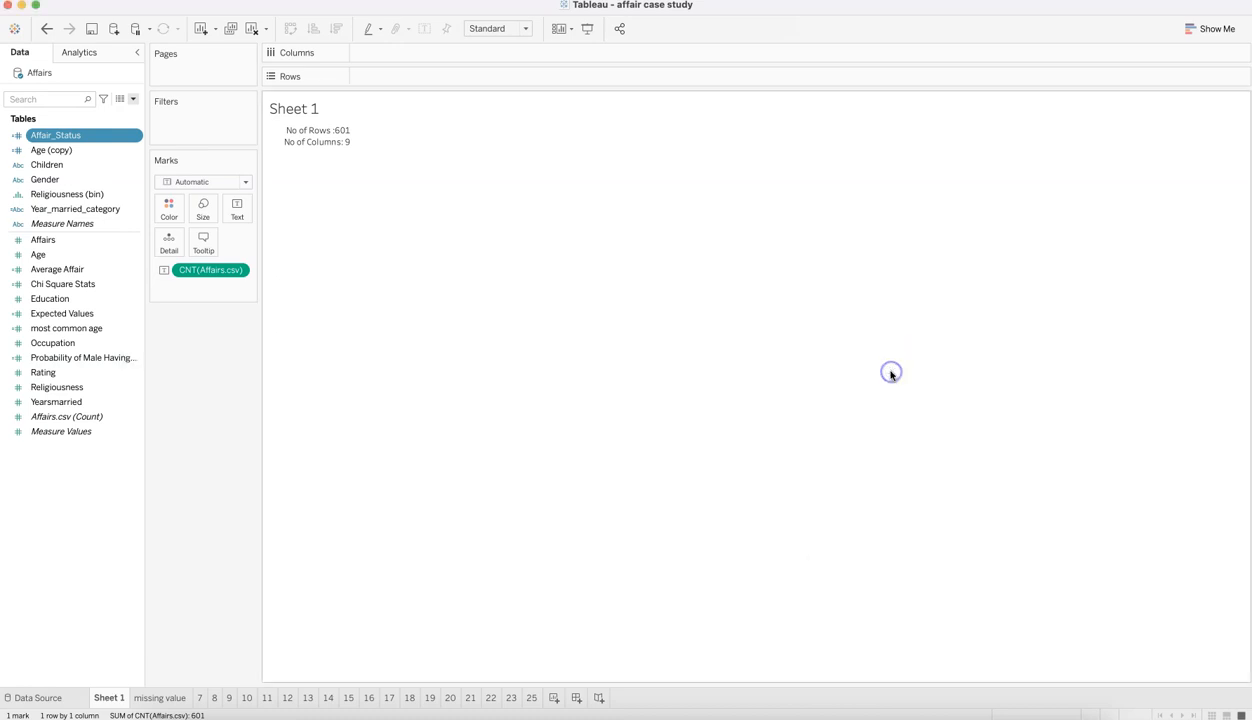
Switch back to the affair_status question in the Excel workbook
{"action": "key", "text": "super+Tab"}
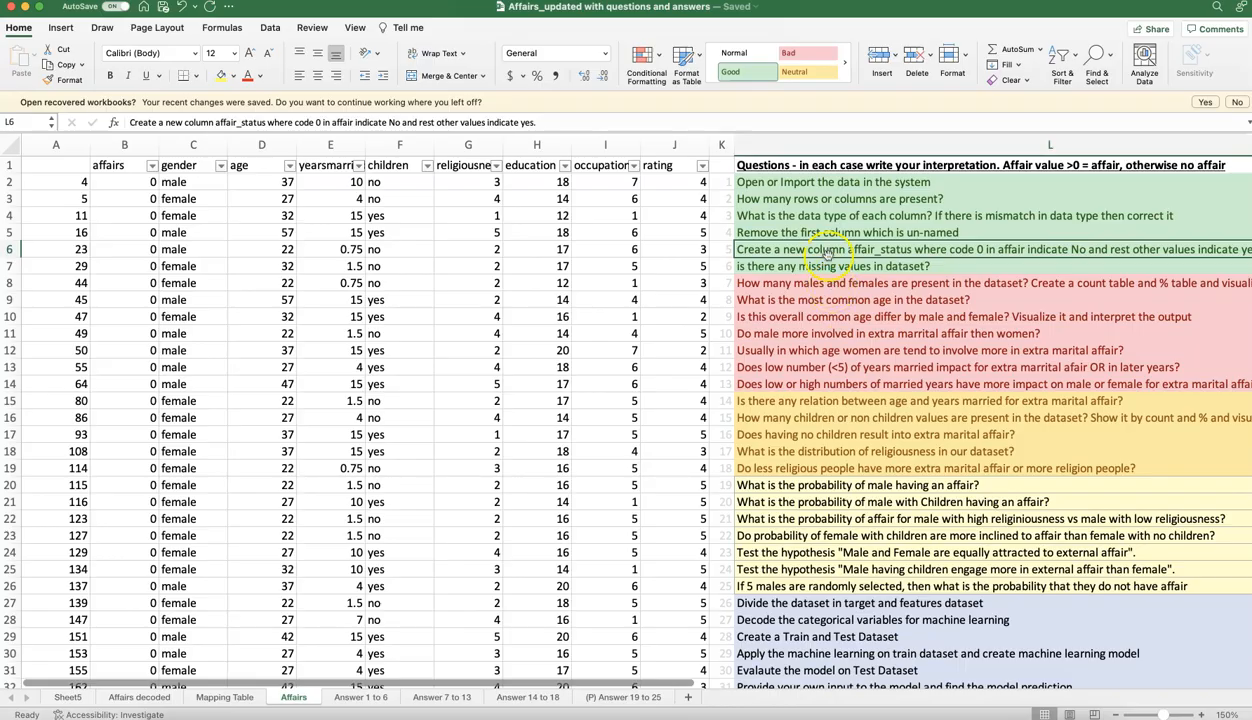
{"action": "key", "text": "super+Tab"}
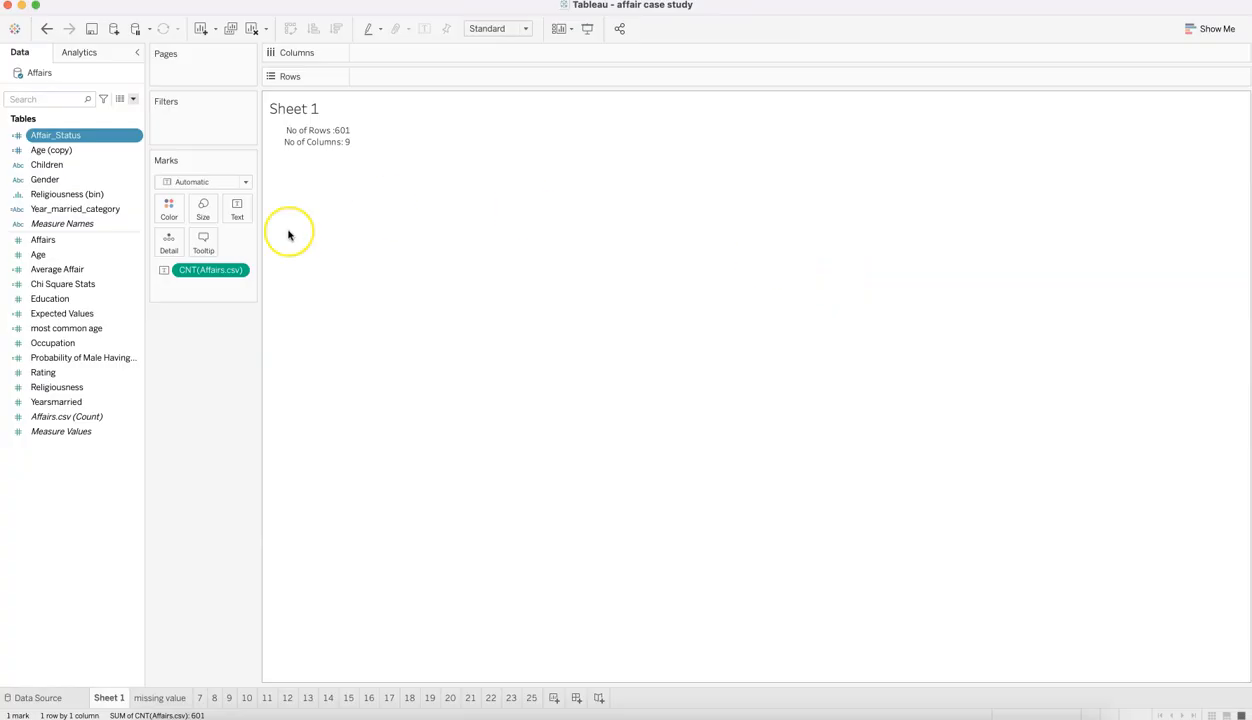
{"action": "key", "text": "super+Tab"}
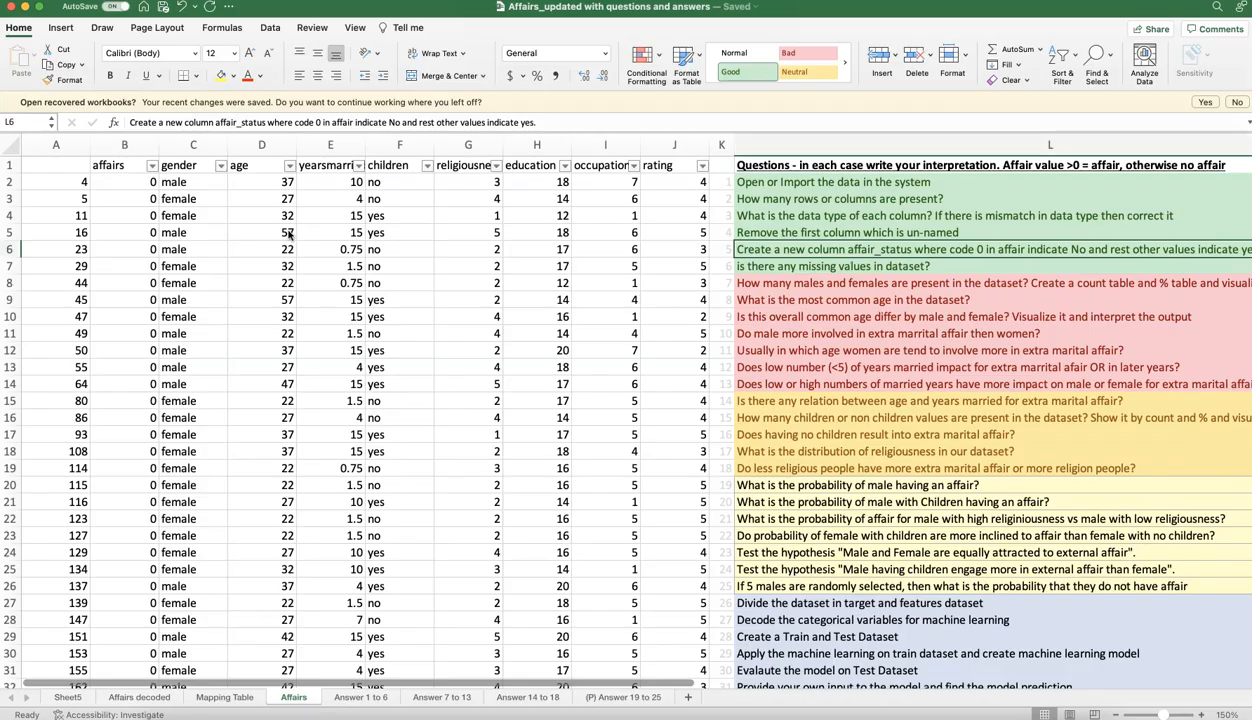
Look up the missing values question in Excel and review the field counts on Tableau's missing value sheet
{"action": "left_click", "coordinate": [755, 266]}
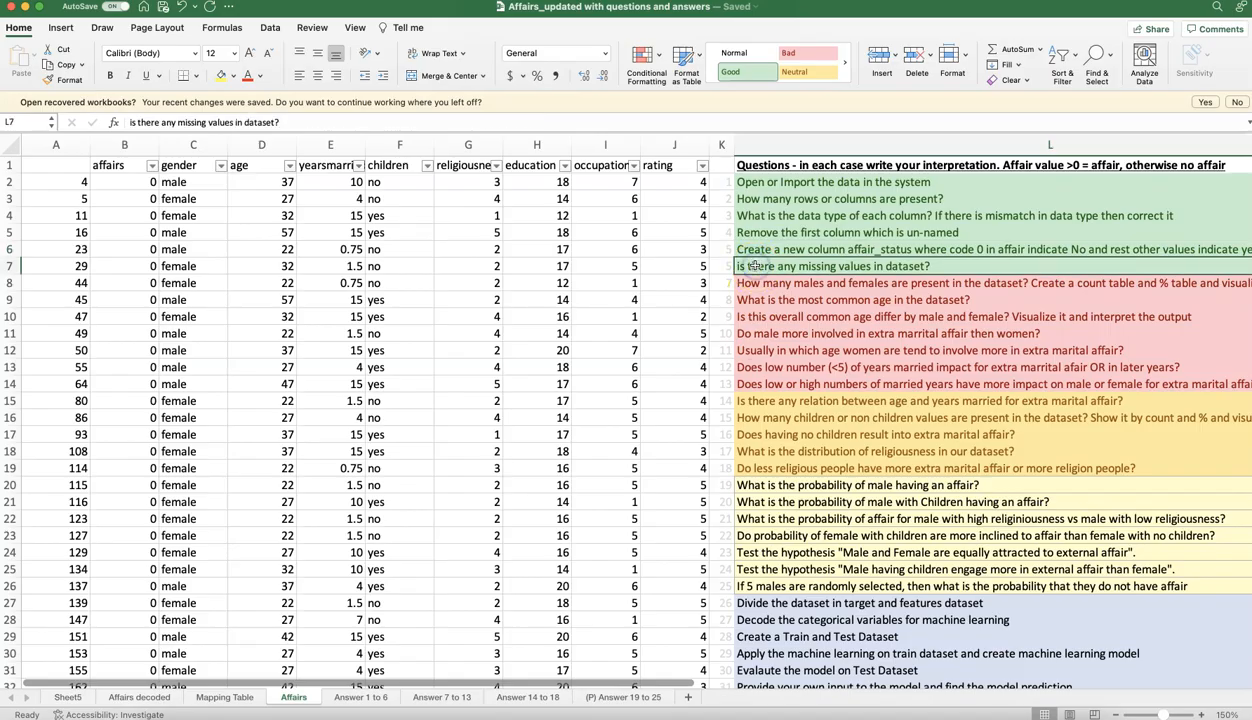
{"action": "key", "text": "super+Tab"}
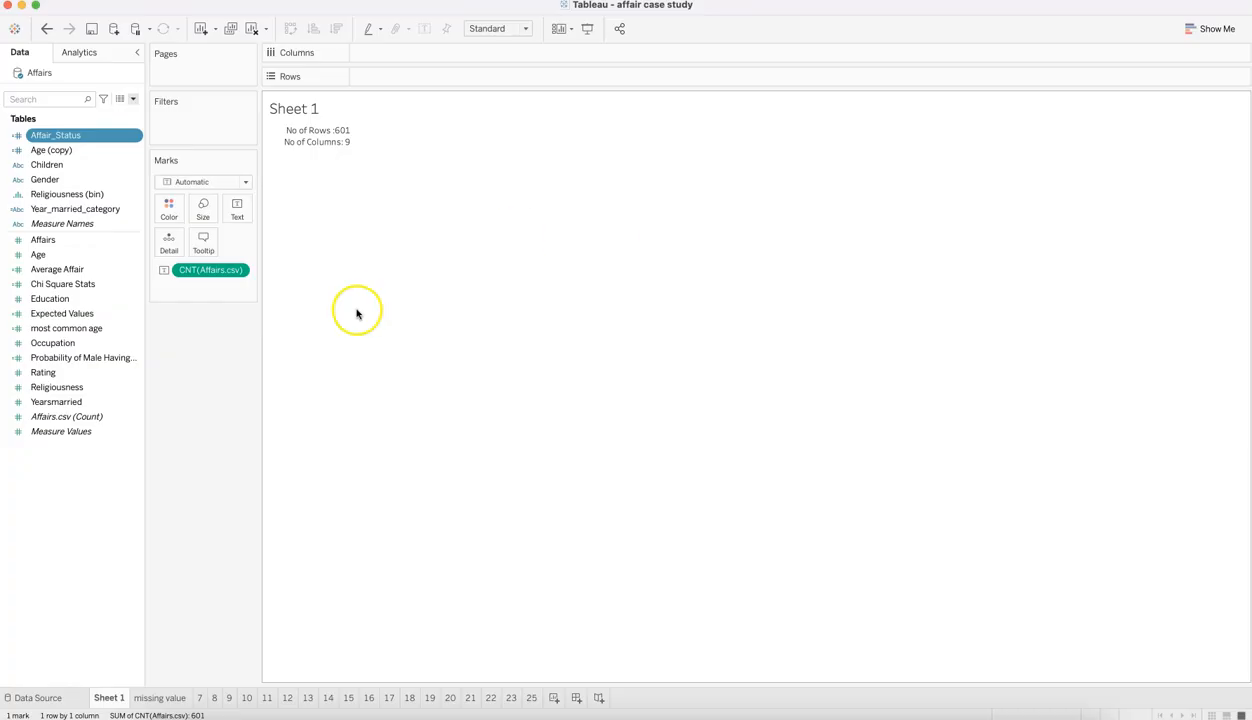
{"action": "left_click", "coordinate": [168, 699]}
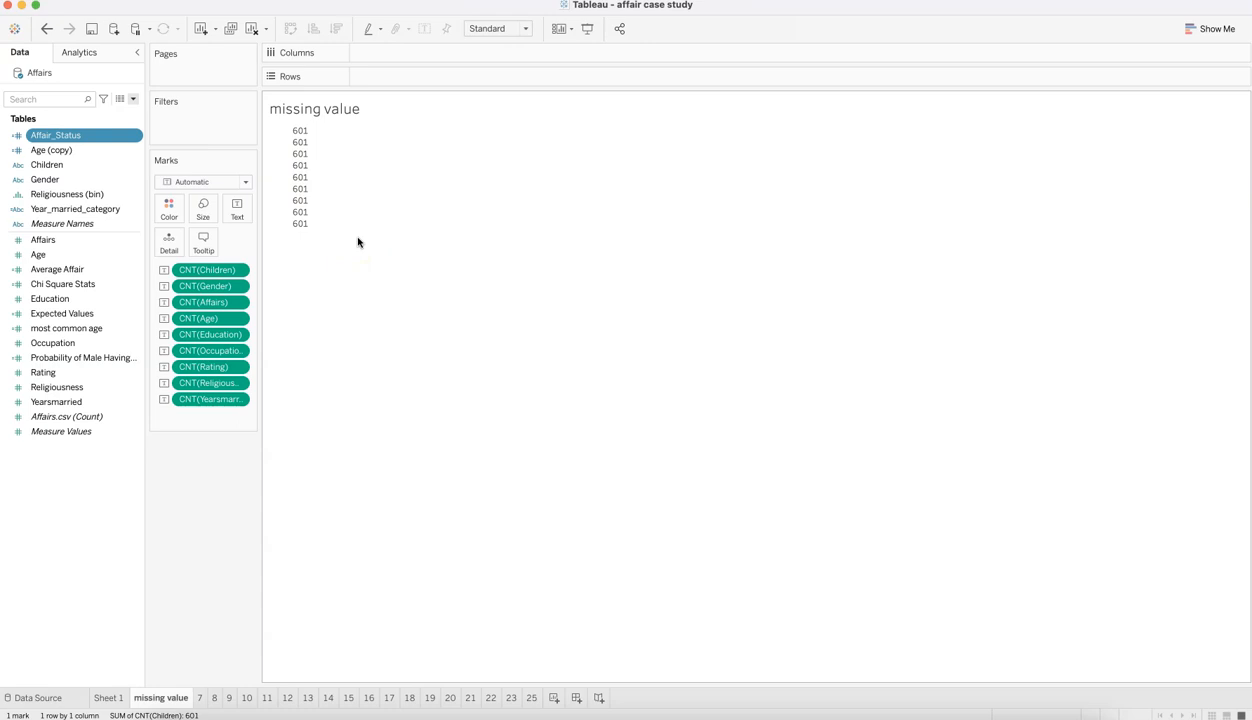
Look up the question on male and female counts and percentages in Excel, and view its answer on Tableau's sheet 7
{"action": "key", "text": "super+Tab"}
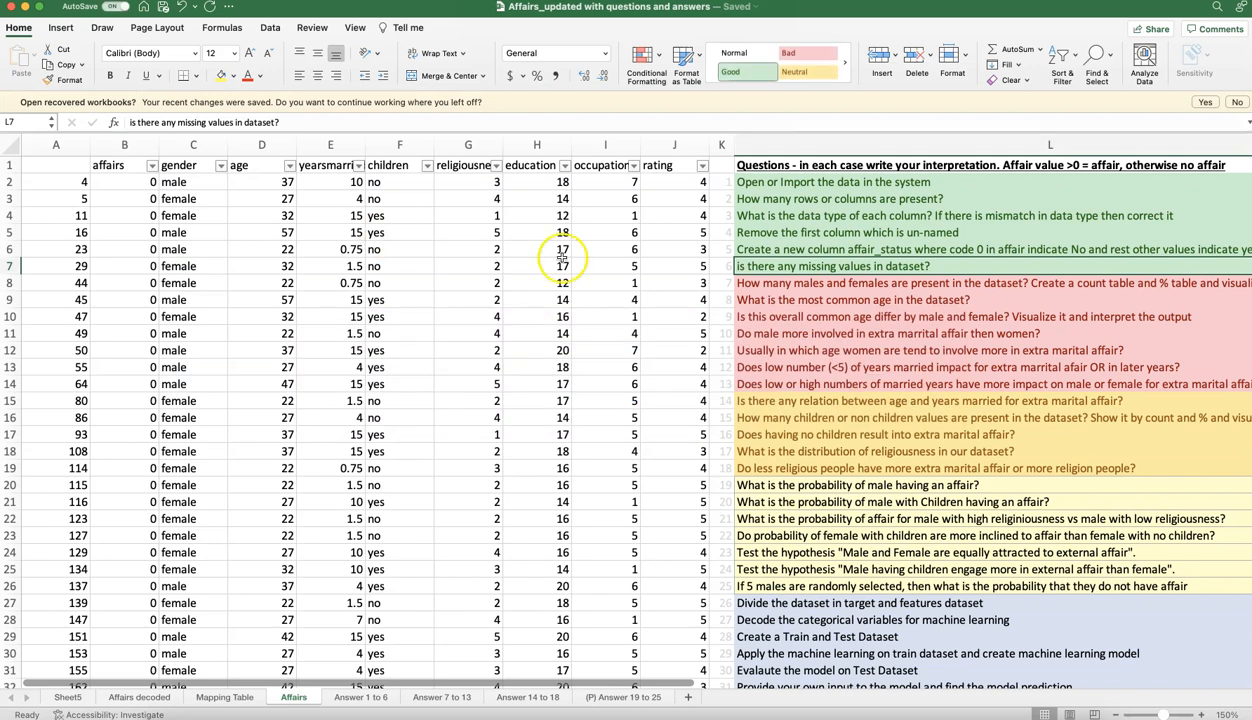
{"action": "left_click", "coordinate": [768, 286]}
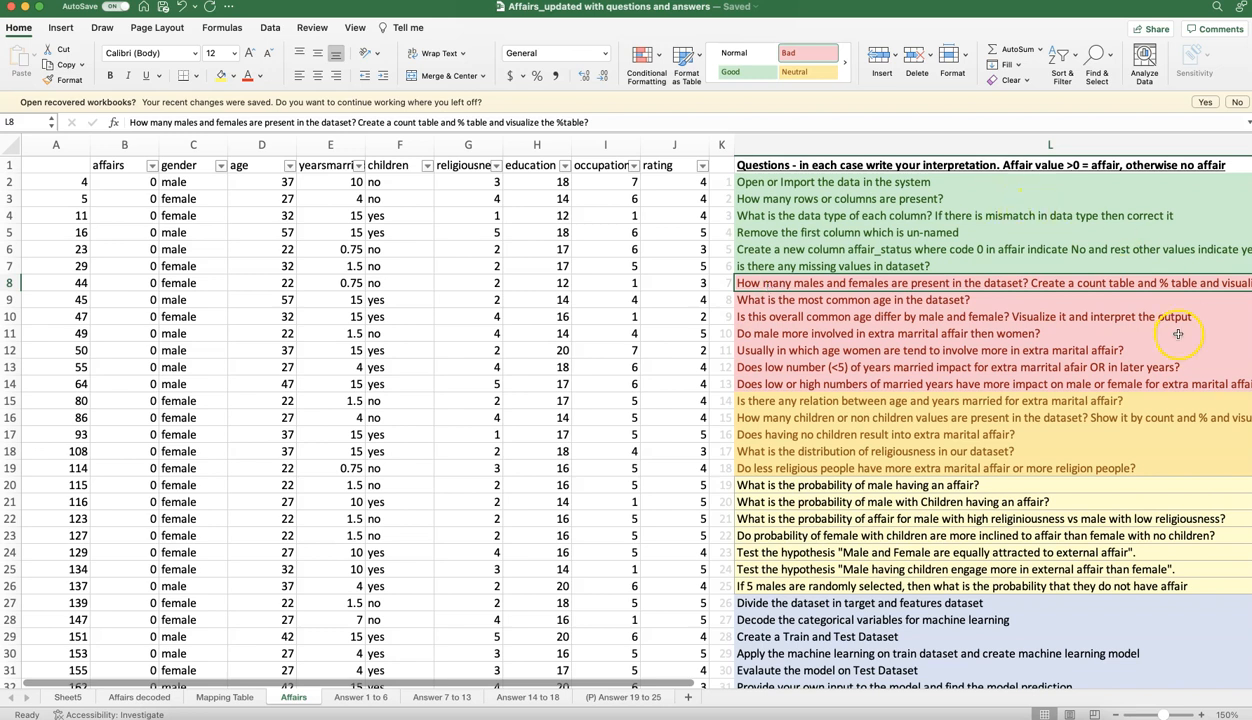
{"action": "key", "text": "super+Tab"}
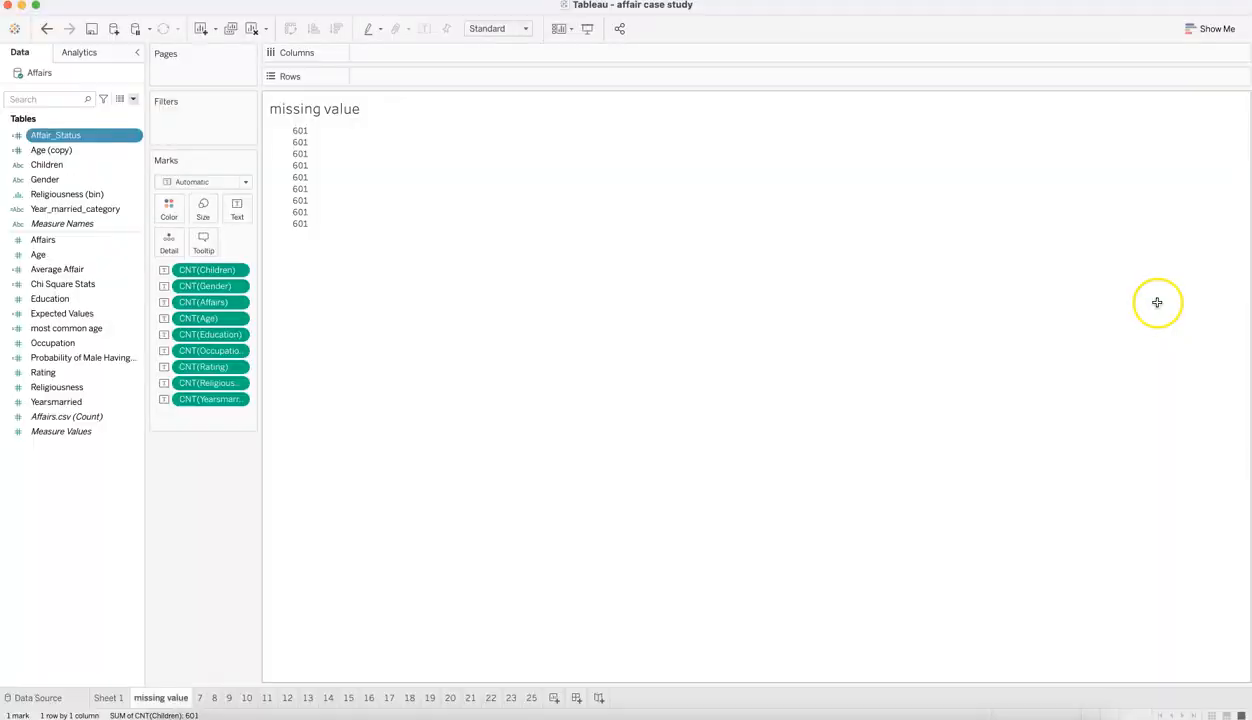
{"action": "left_click", "coordinate": [201, 698]}
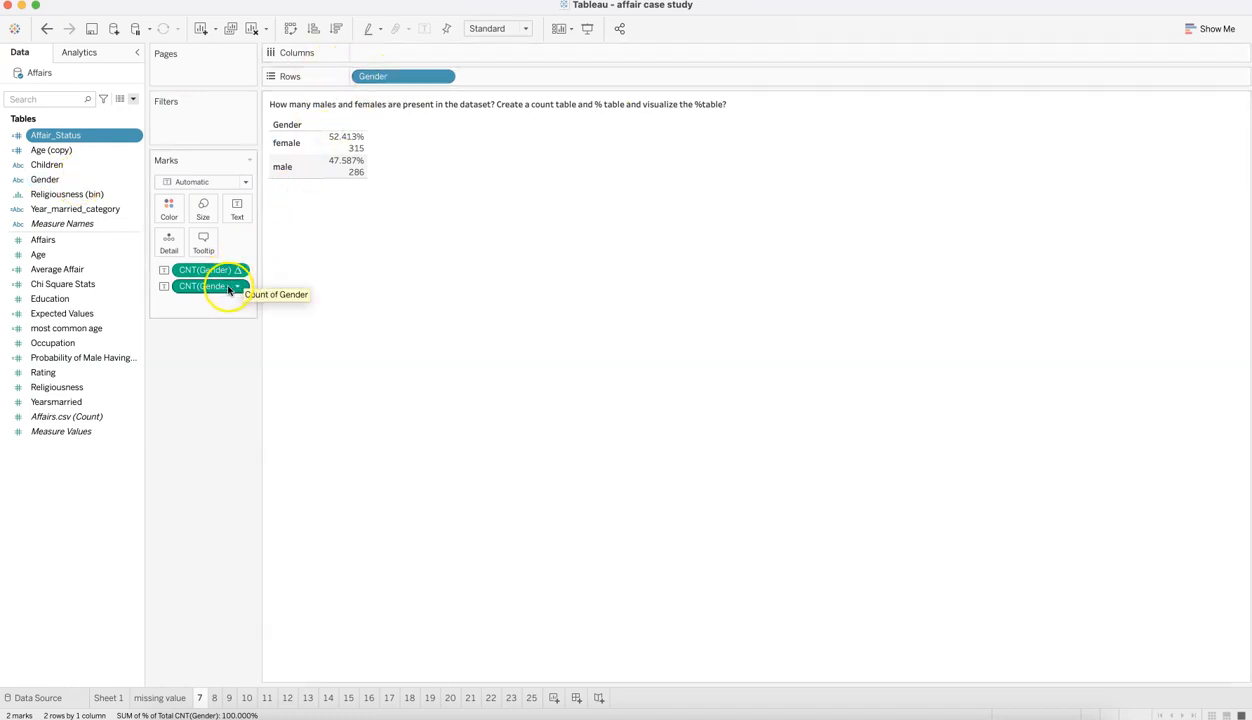
Inspect the Percent of Total quick table calculation on the gender count, and check the male count and percentage in the table
{"action": "mouse_move", "coordinate": [340, 157]}
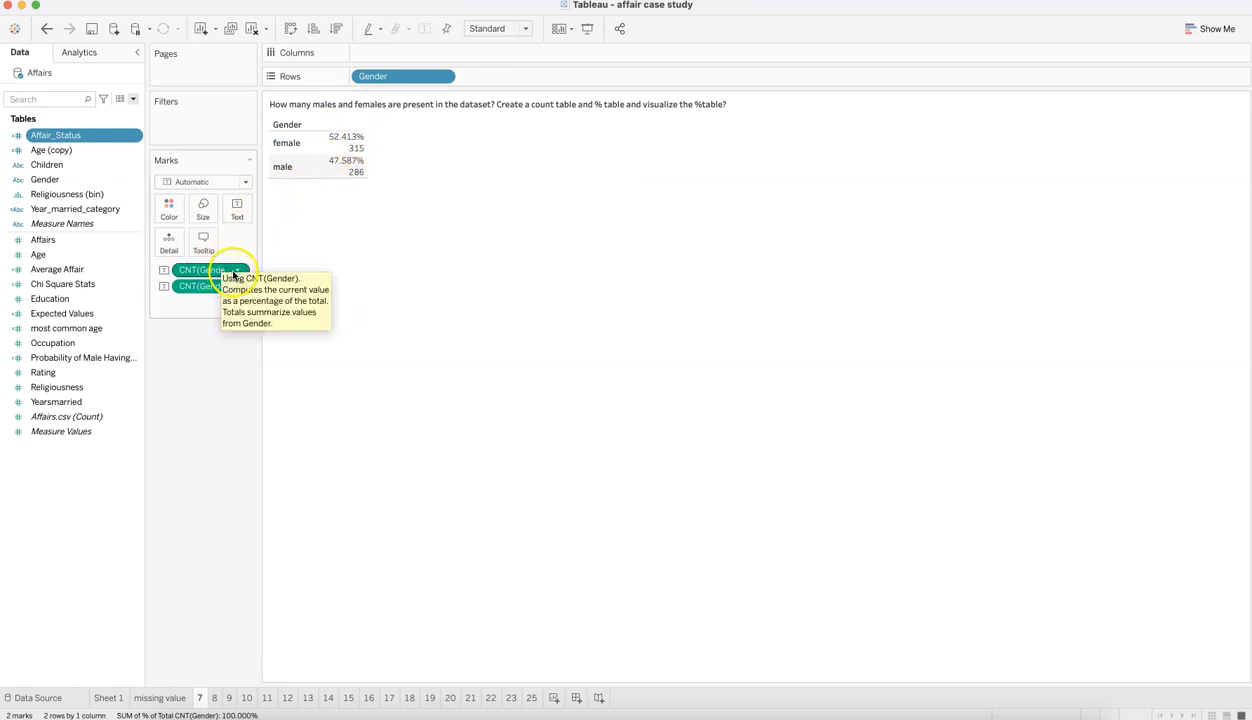
{"action": "left_click", "coordinate": [236, 271]}
{"action": "mouse_move", "coordinate": [268, 506]}
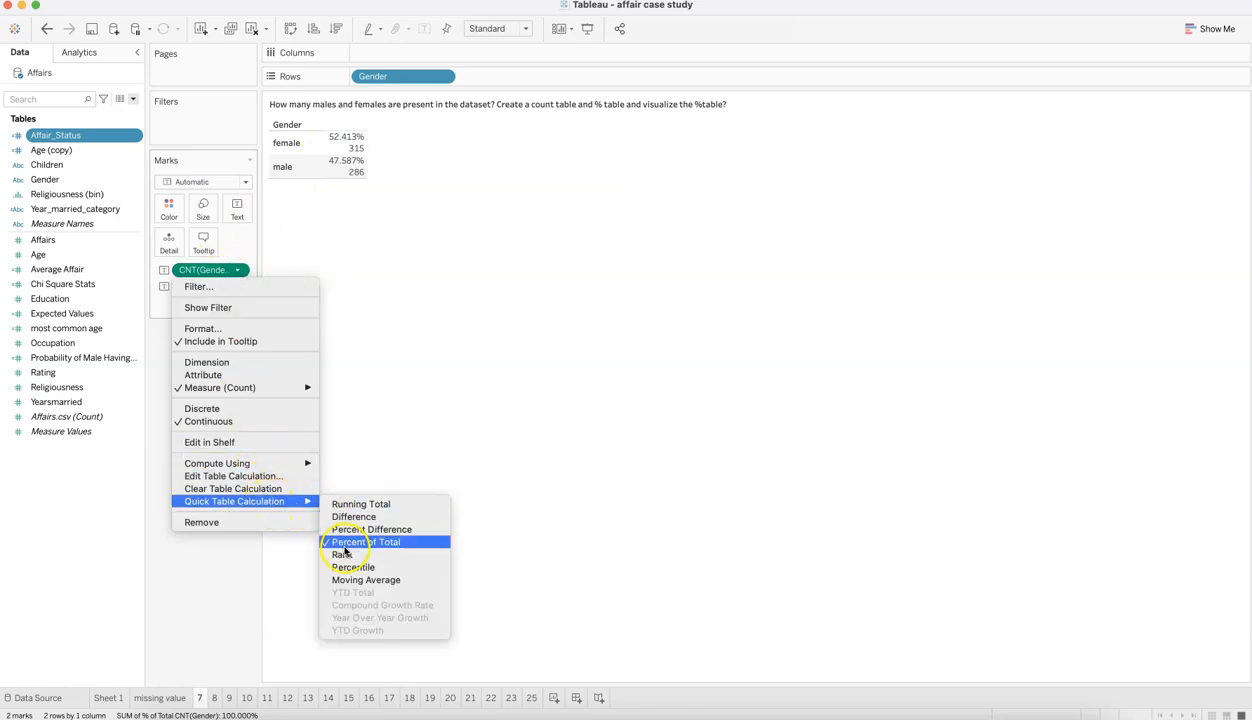
{"action": "left_click", "coordinate": [394, 358]}
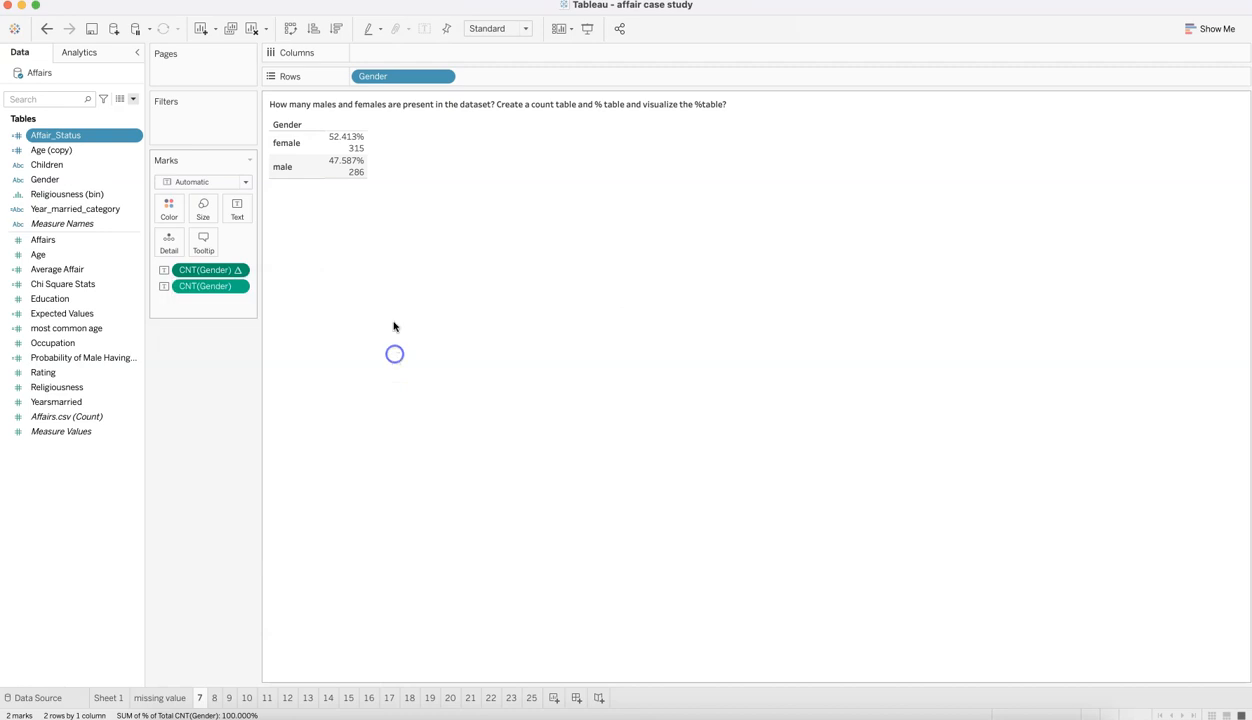
{"action": "left_click", "coordinate": [359, 176]}
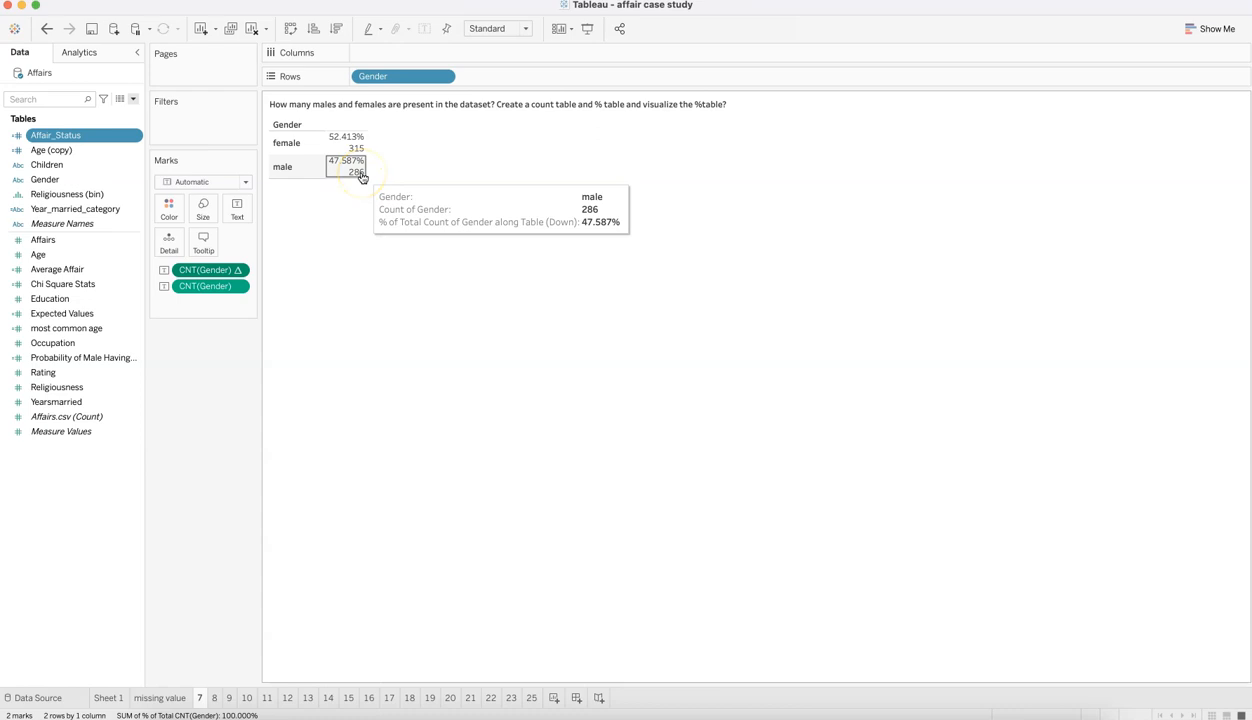
{"action": "left_click", "coordinate": [279, 452]}
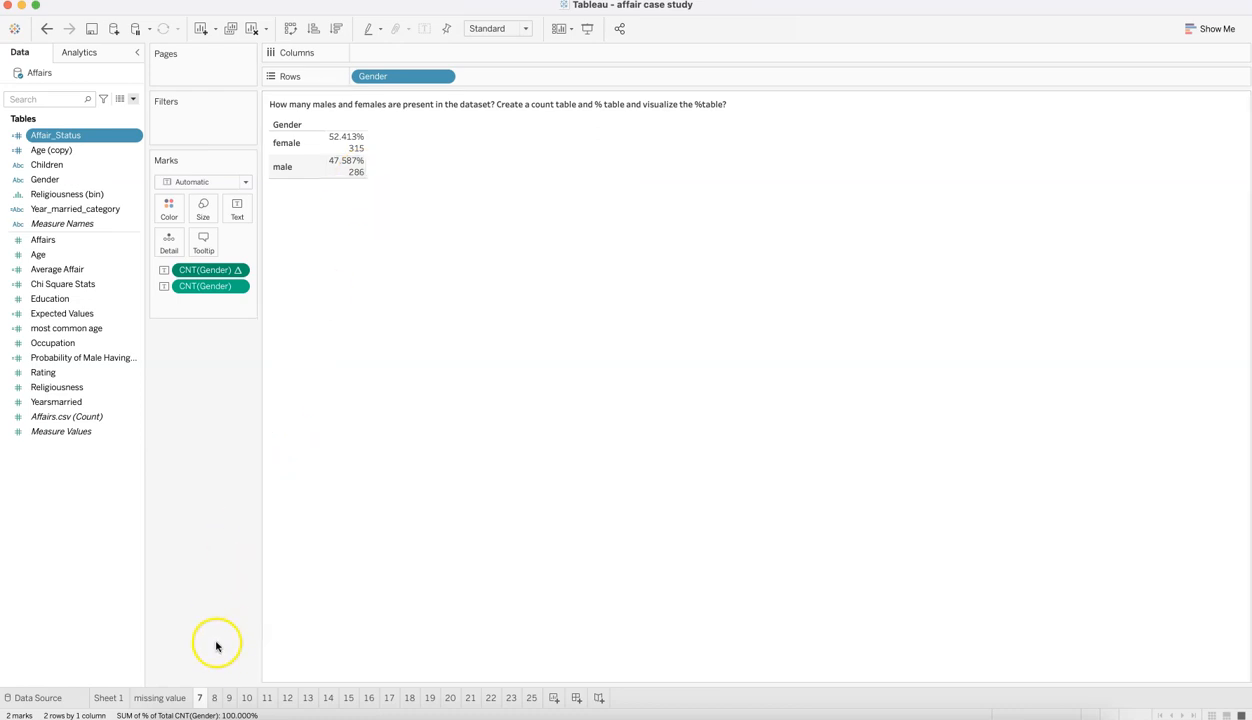
View the most common age table on sheet 8, and look at the Age field's Duplicate option and the counts per age
{"action": "left_click", "coordinate": [215, 698]}
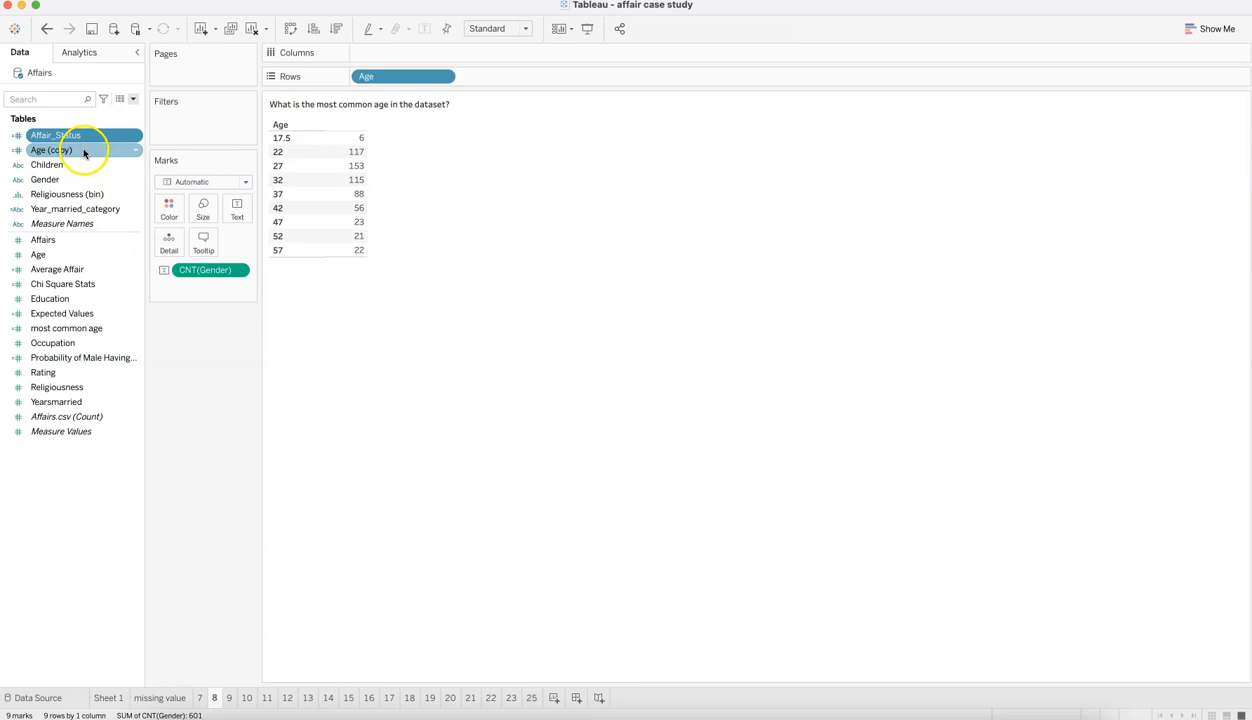
{"action": "left_click", "coordinate": [135, 259]}
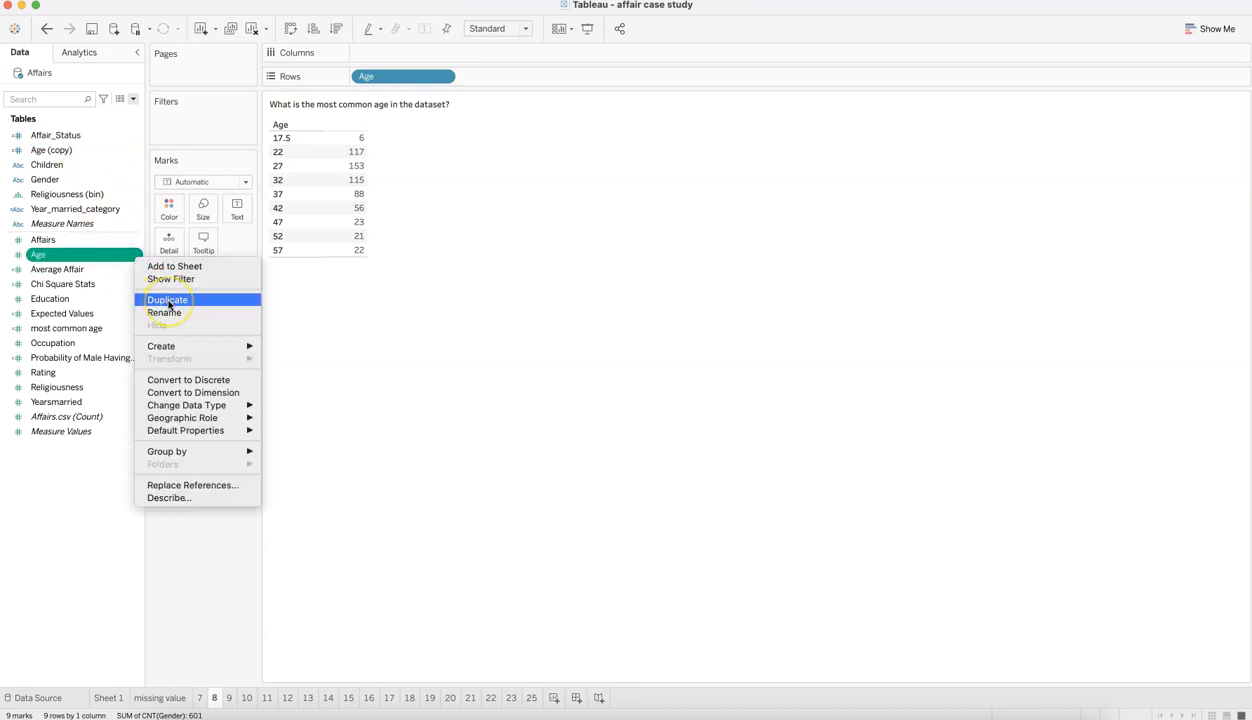
{"action": "left_click", "coordinate": [64, 155]}
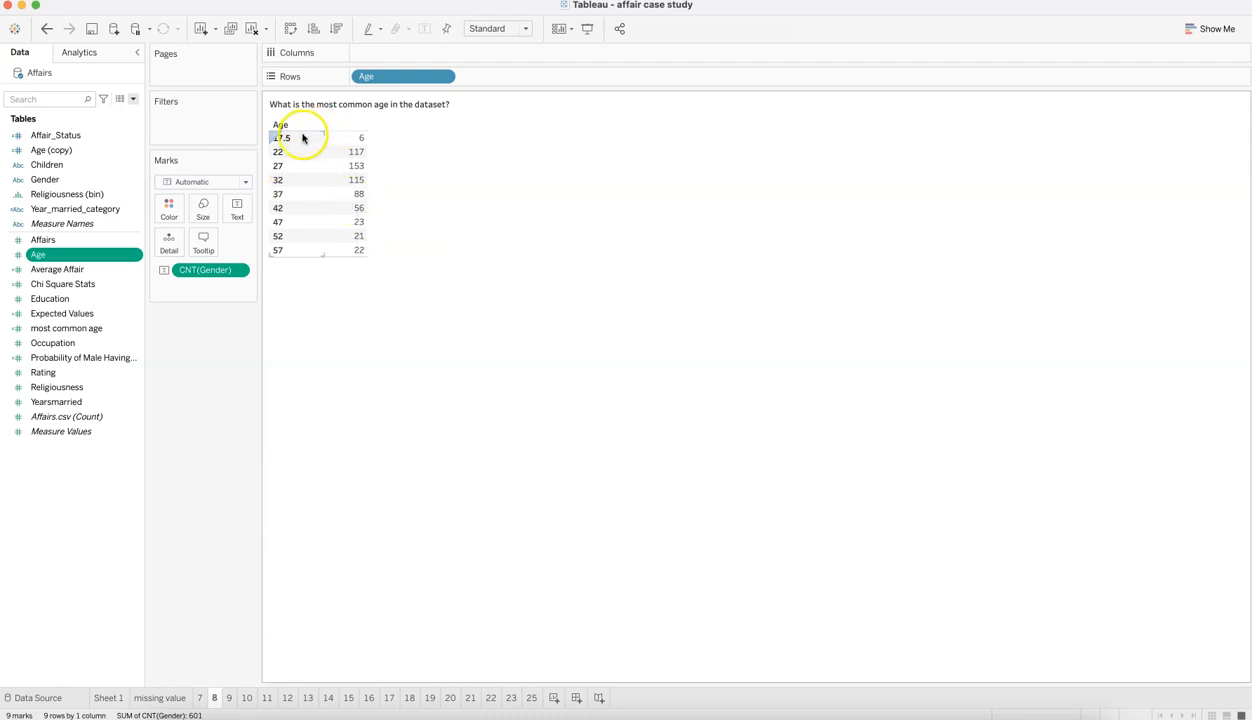
{"action": "mouse_move", "coordinate": [356, 172]}
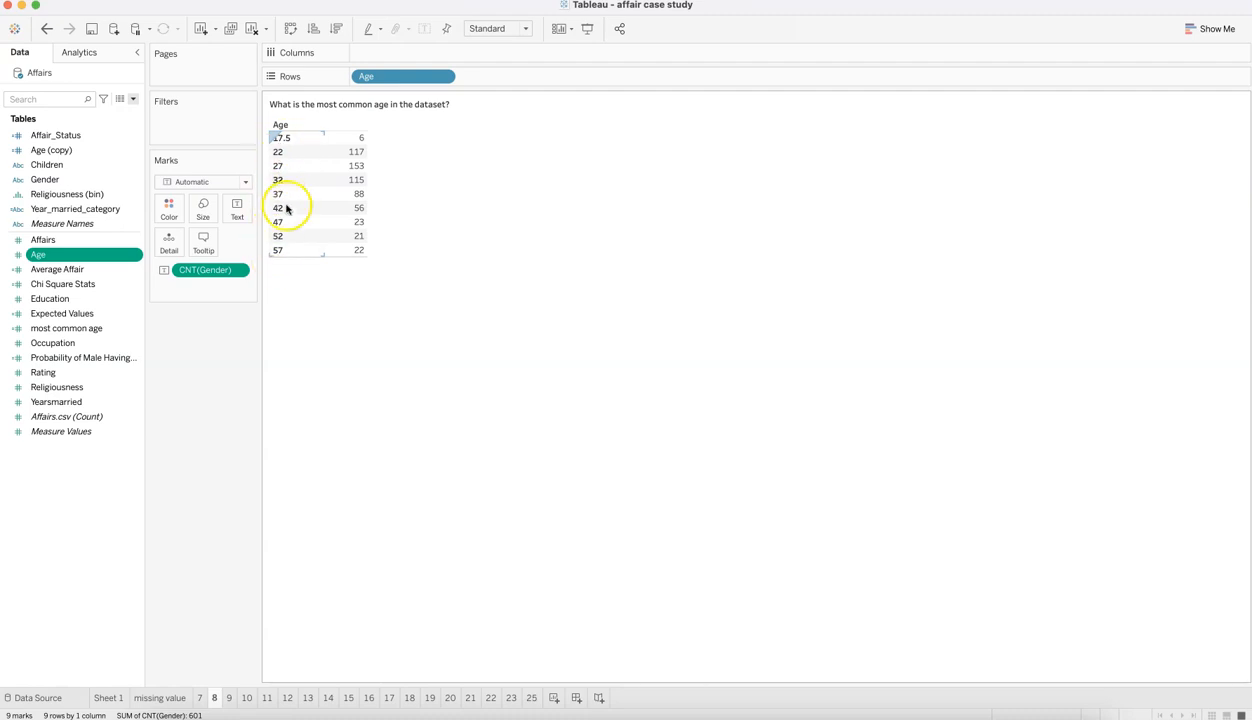
Switch to Excel's Mapping Table, look up the age range mapped to age code 27, and return to Tableau
{"action": "left_click", "coordinate": [331, 716]}
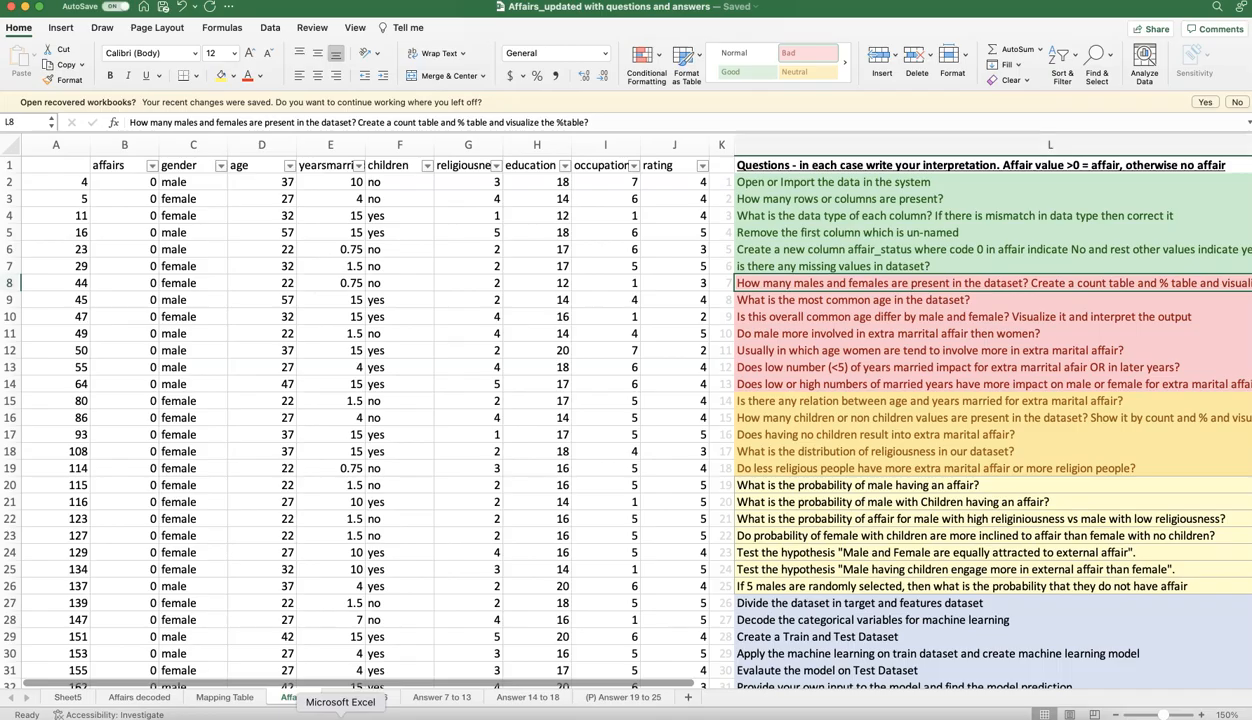
{"action": "left_click", "coordinate": [226, 697]}
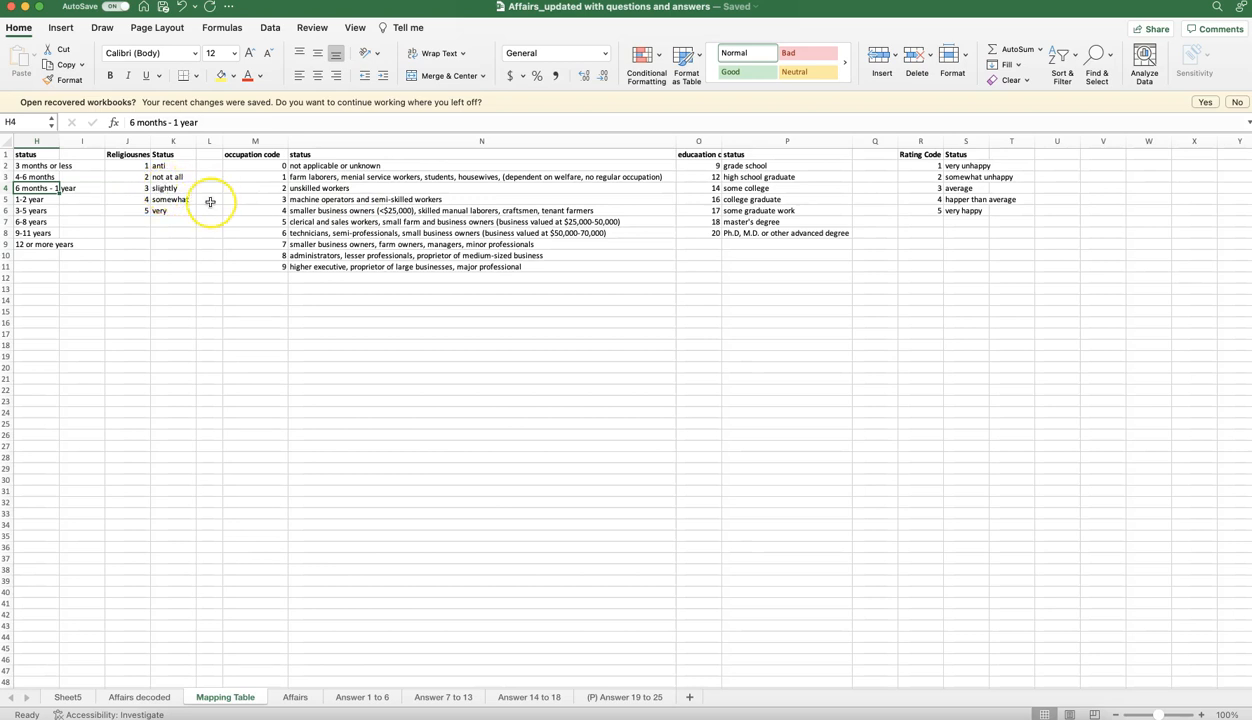
{"action": "scroll", "coordinate": [209, 201], "scroll_direction": "left", "scroll_amount": 10}
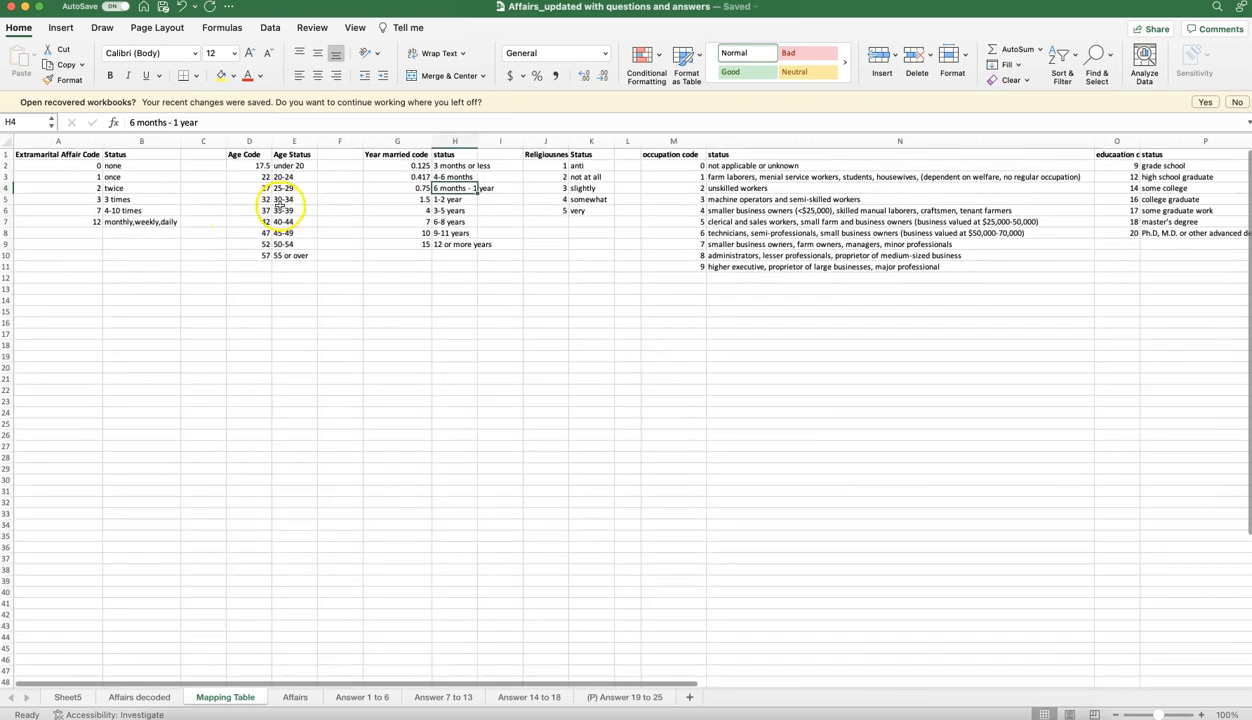
{"action": "left_click_drag", "start_coordinate": [251, 187], "coordinate": [289, 188]}
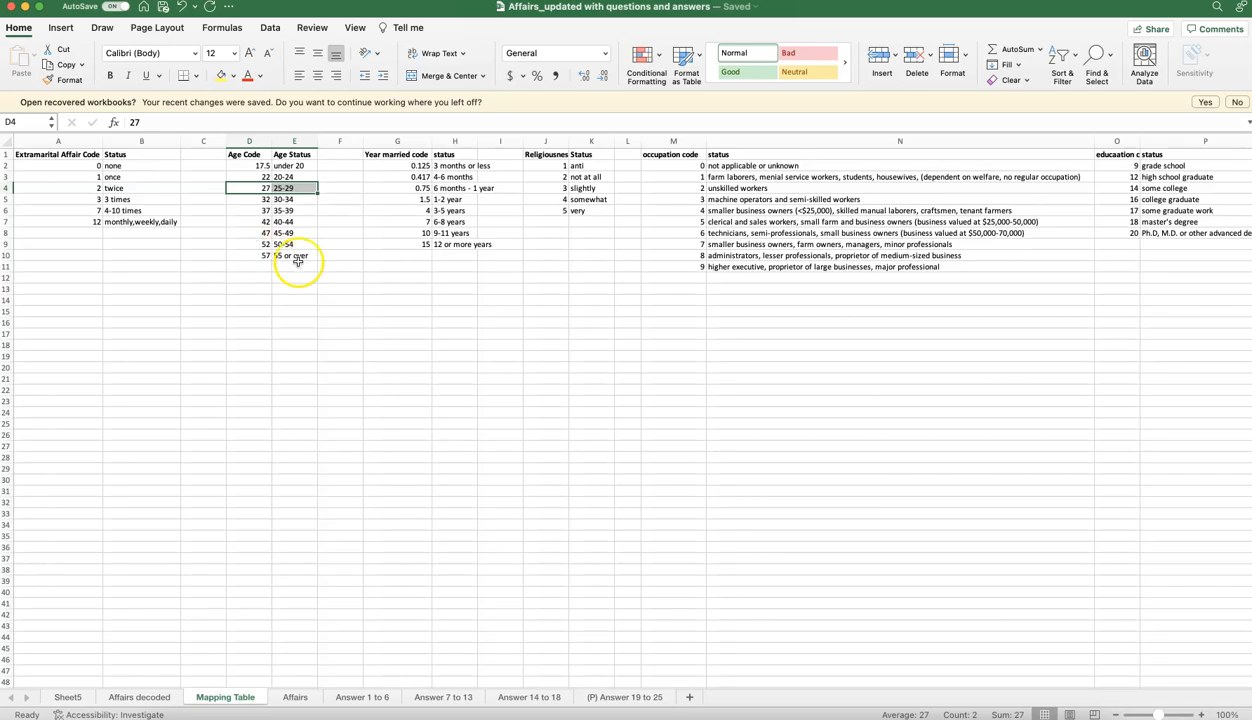
{"action": "key", "text": "super+Tab"}
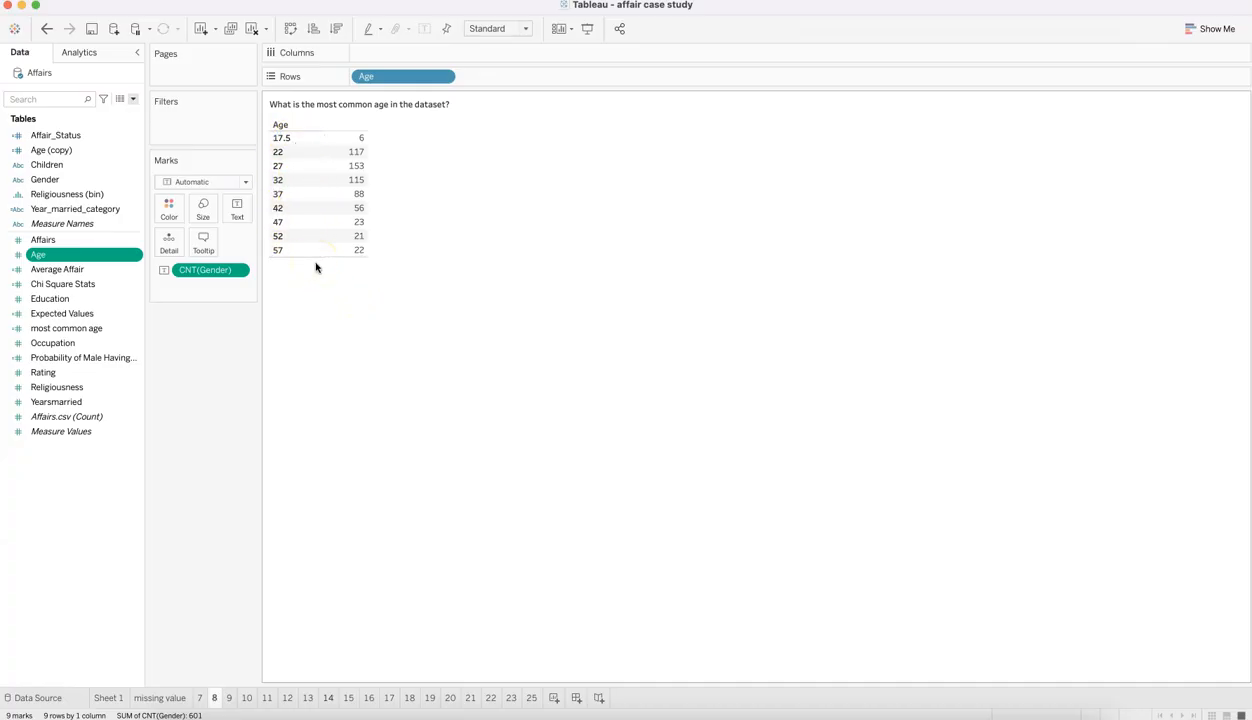
Open sheet 9 and remove the Age (copy) filter from the age-by-gender table
{"action": "left_click", "coordinate": [228, 699]}
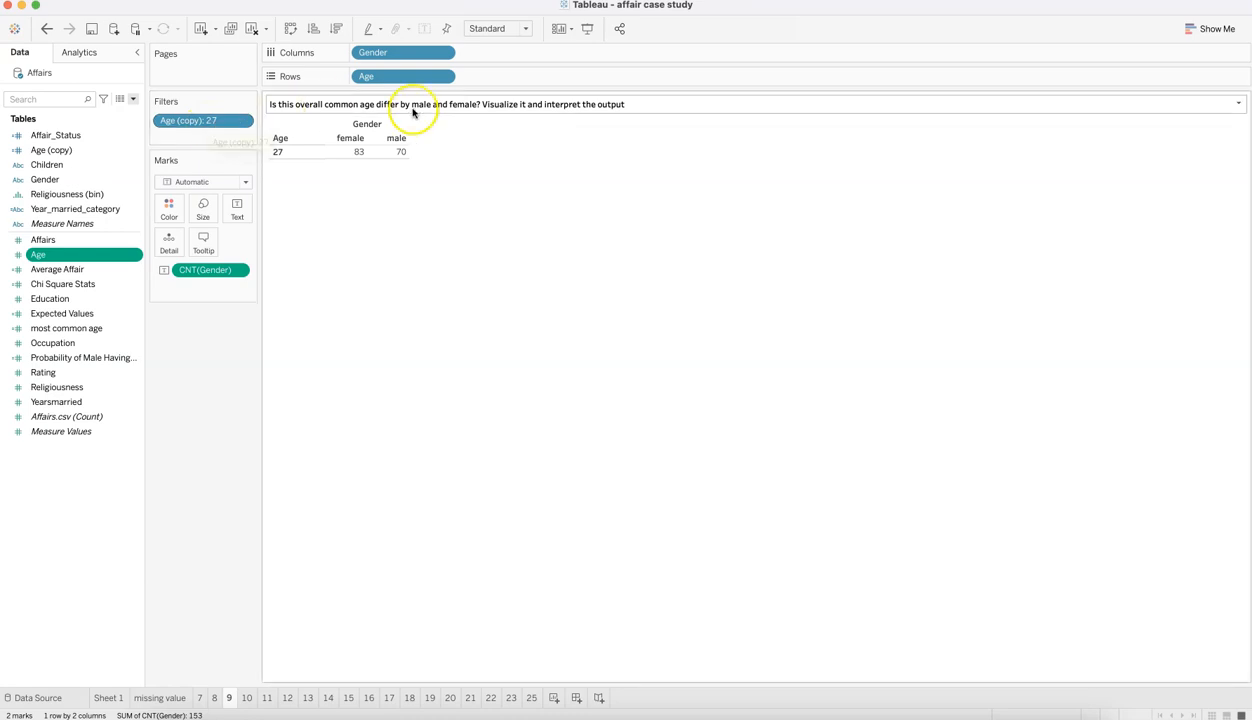
{"action": "left_click", "coordinate": [556, 114]}
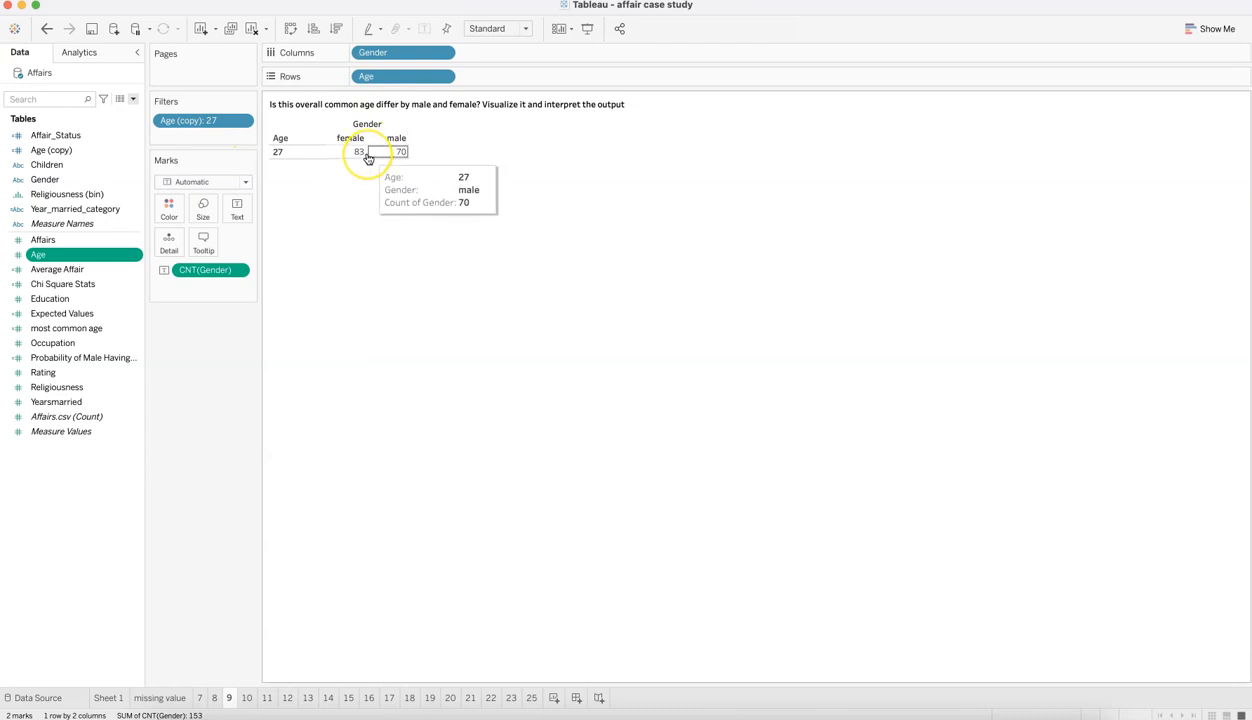
{"action": "left_click_drag", "start_coordinate": [201, 120], "coordinate": [197, 476]}
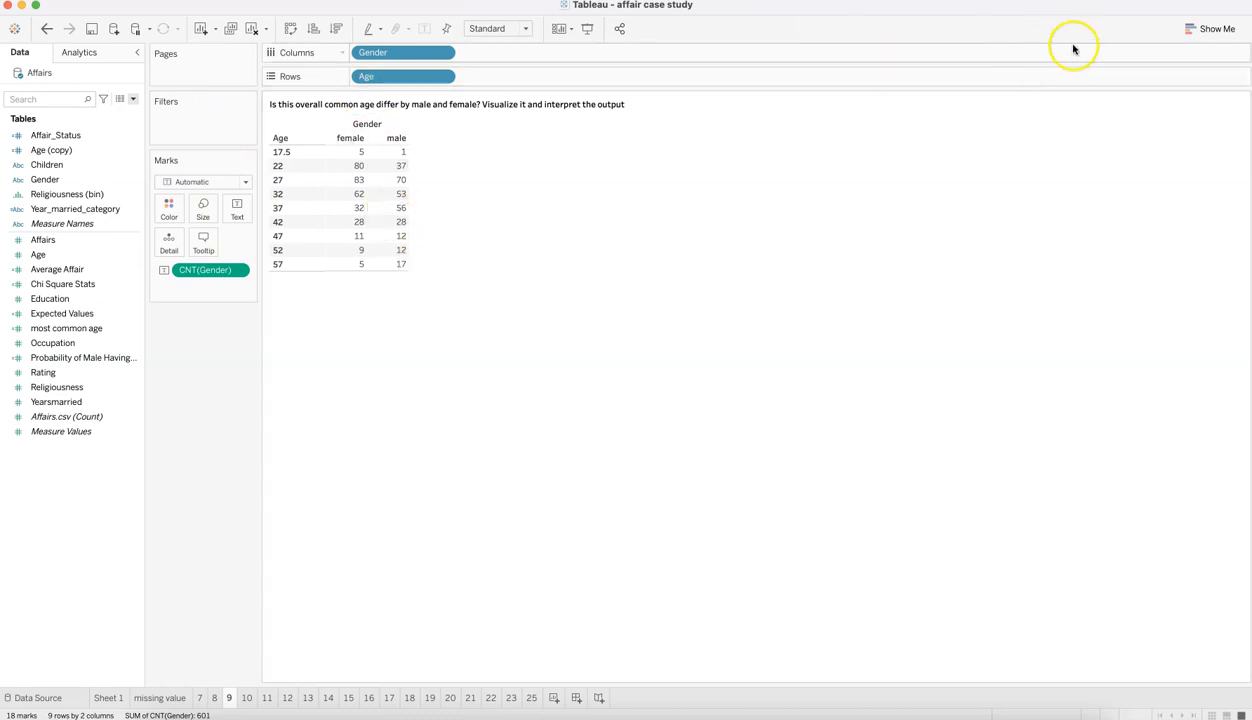
Convert the age-by-gender table on sheet 9 into a side-by-side bar chart using Show Me
{"action": "left_click", "coordinate": [1192, 30]}
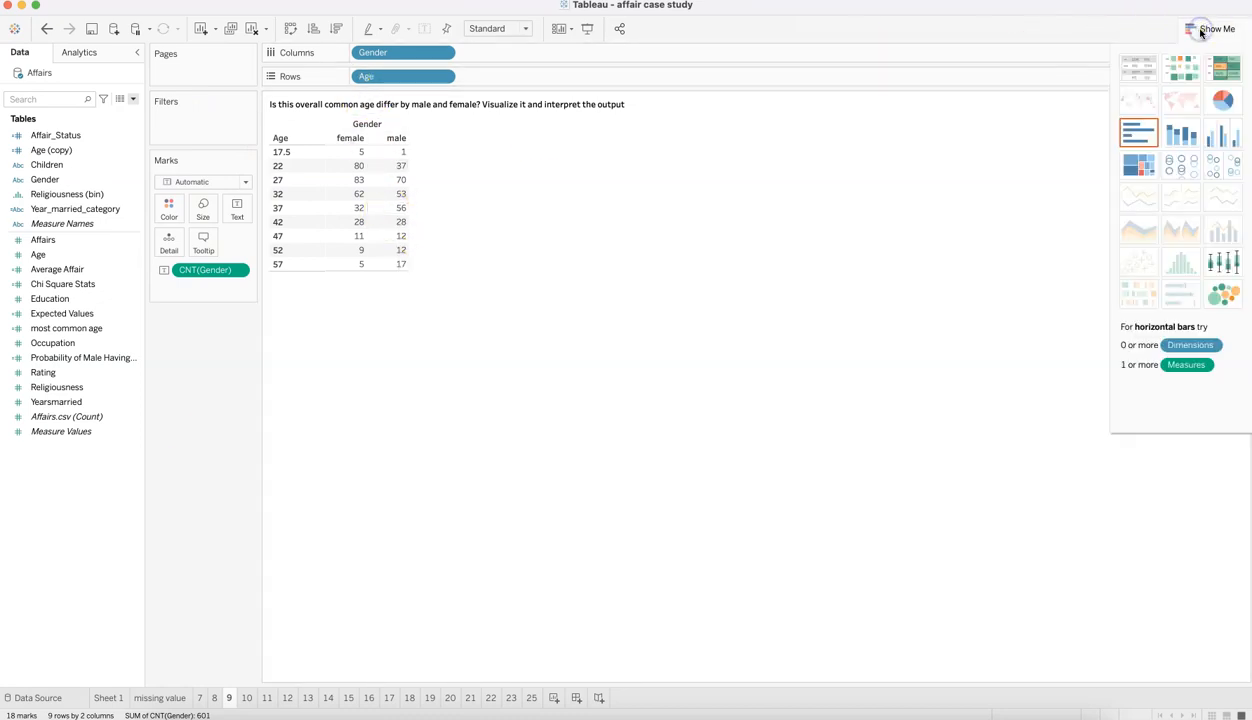
{"action": "left_click", "coordinate": [1213, 137]}
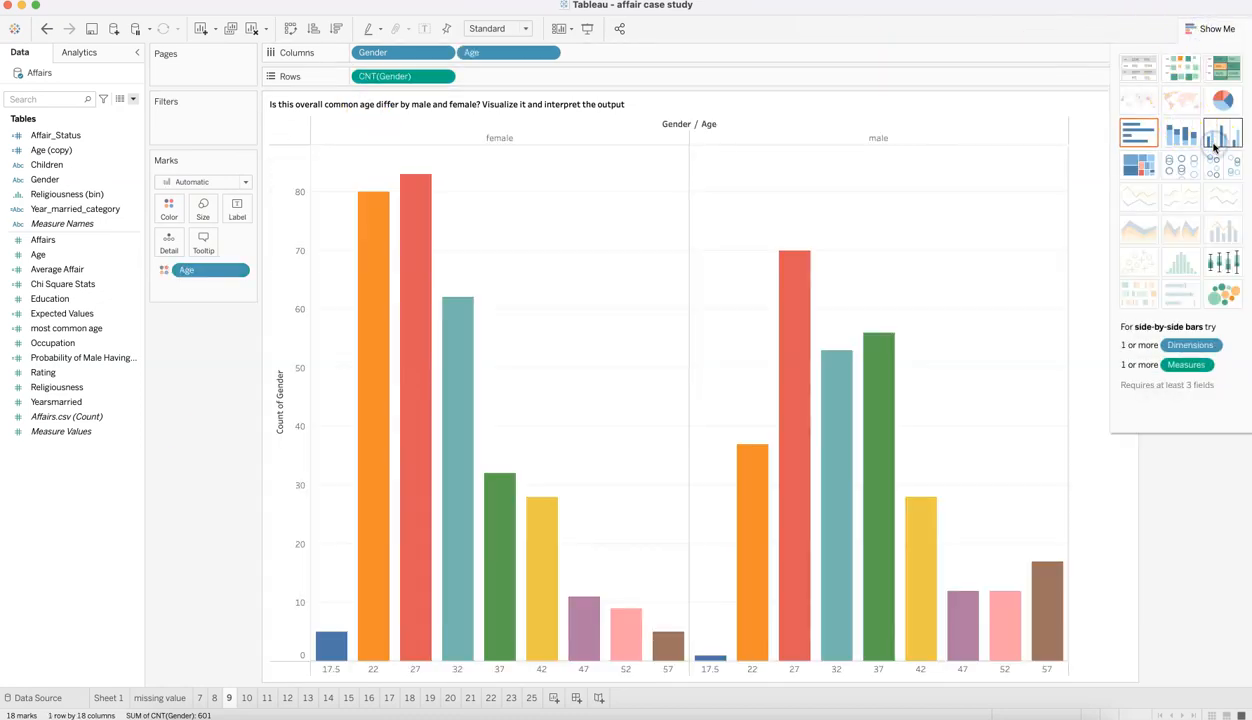
{"action": "left_click", "coordinate": [1213, 31]}
Group the bars by age by placing Age before Gender in the columns
{"action": "left_click_drag", "start_coordinate": [493, 56], "coordinate": [361, 60]}
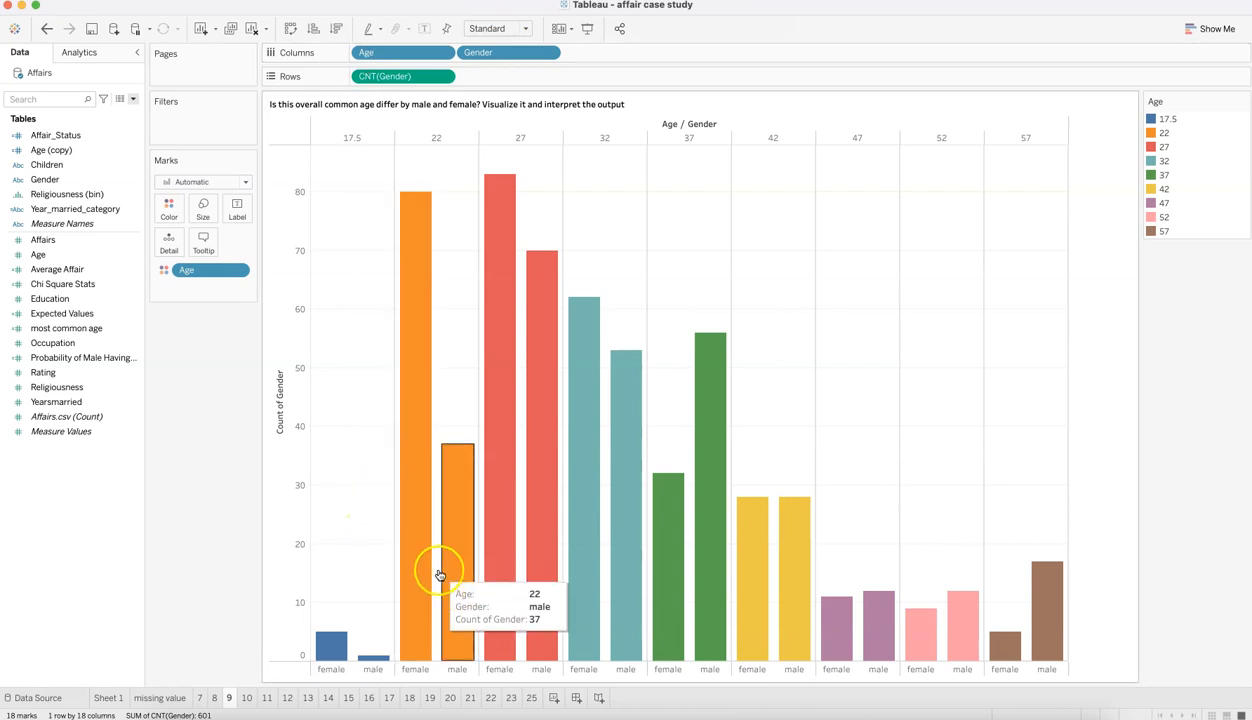
{"action": "mouse_move", "coordinate": [512, 265]}
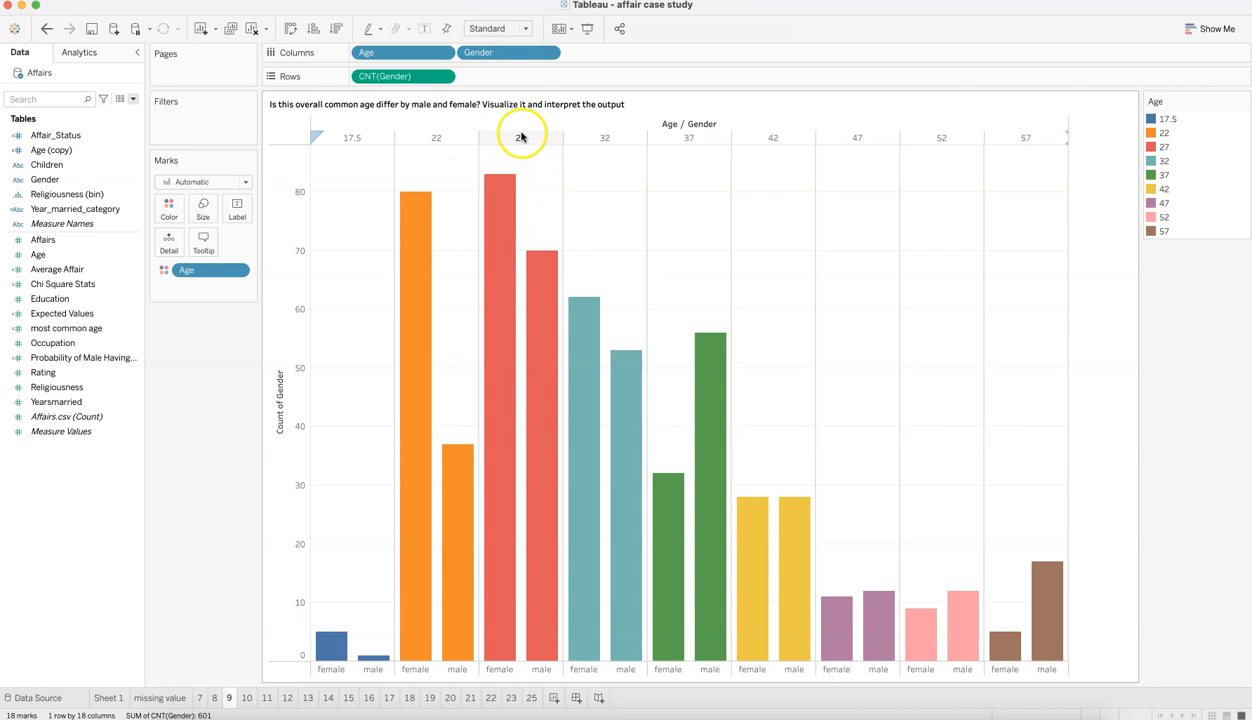
Check the count for age 27 on sheet 8, and compare the female and male bars for ages 27 and 22 on sheet 9
{"action": "left_click", "coordinate": [217, 698]}
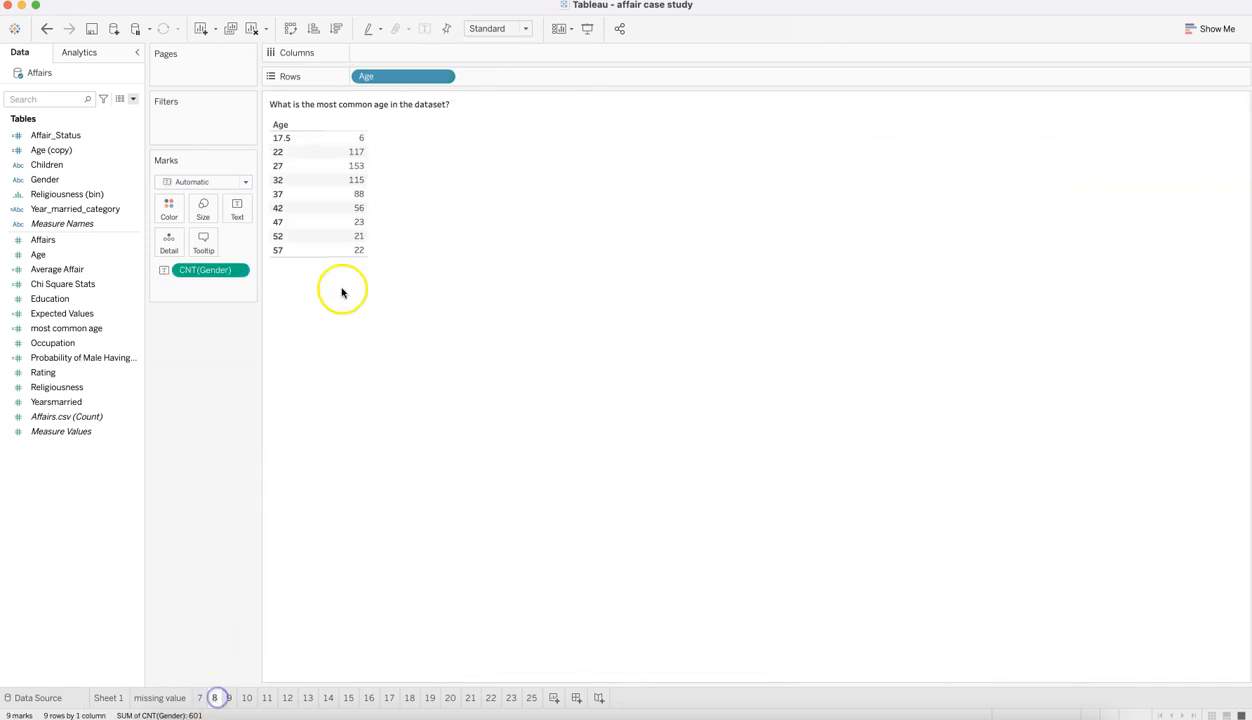
{"action": "mouse_move", "coordinate": [352, 178]}
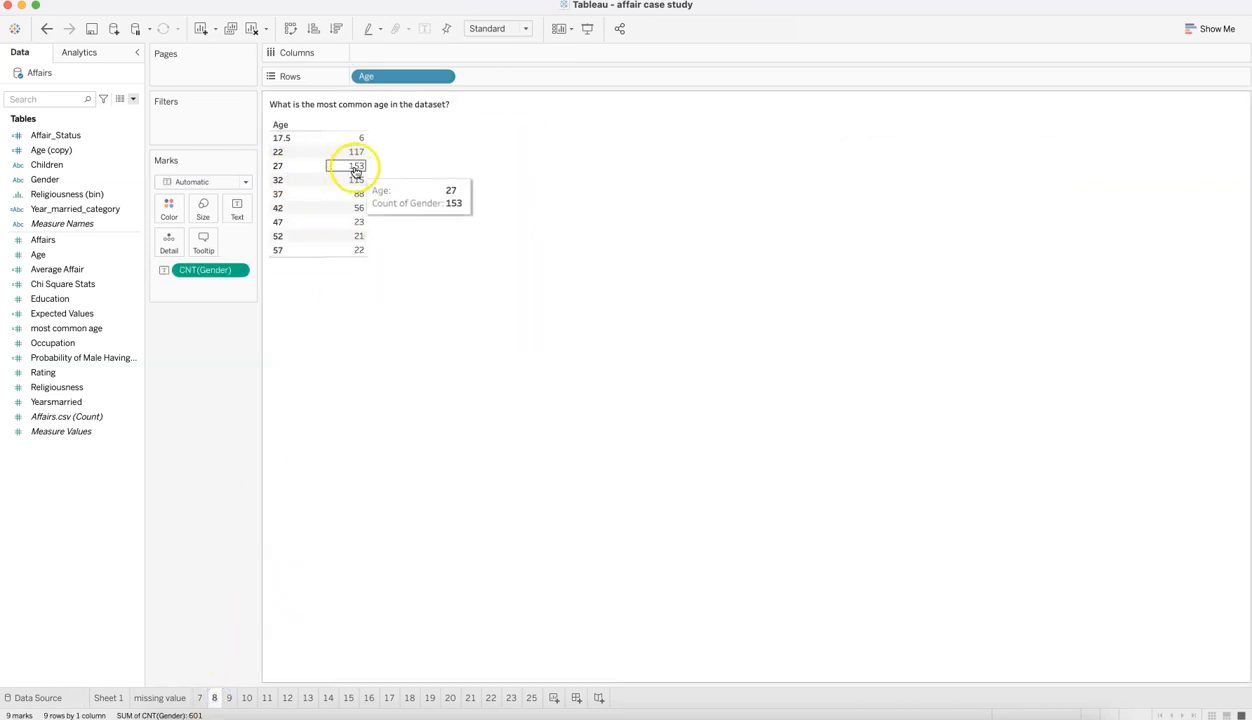
{"action": "left_click", "coordinate": [228, 699]}
{"action": "mouse_move", "coordinate": [498, 202]}
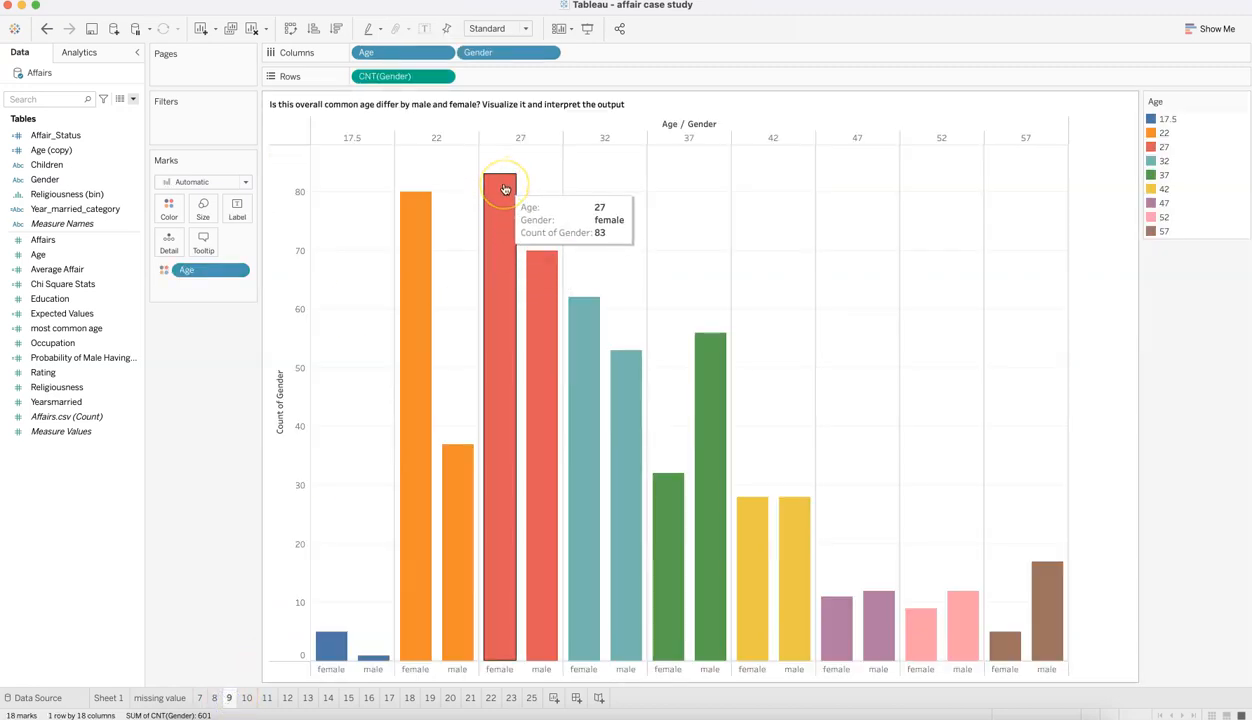
{"action": "mouse_move", "coordinate": [552, 279]}
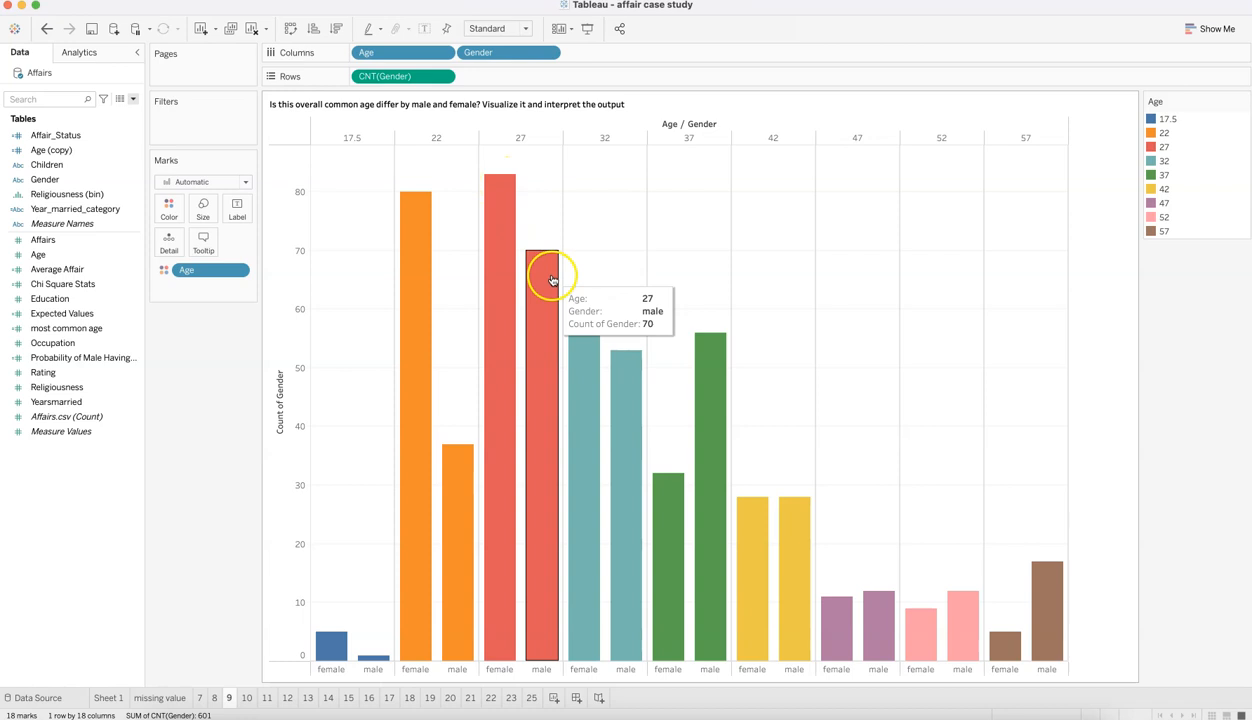
{"action": "mouse_move", "coordinate": [416, 238]}
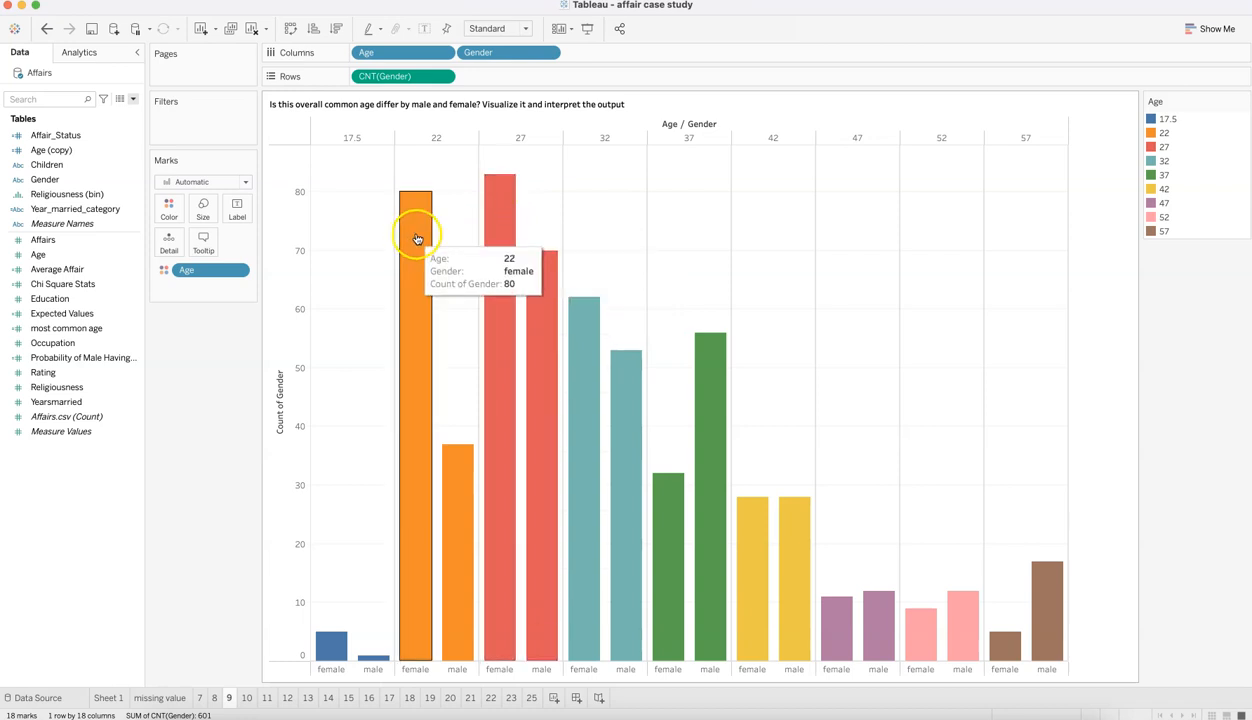
{"action": "mouse_move", "coordinate": [461, 484]}
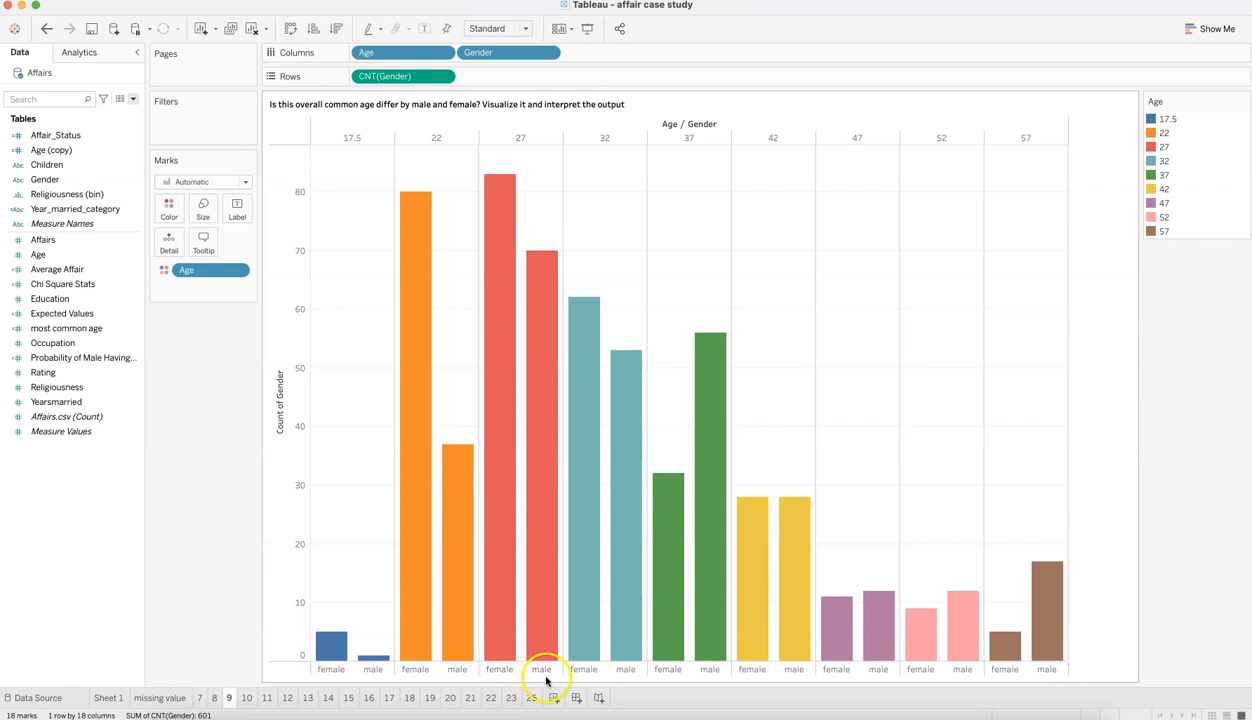
Regroup the bars by gender by placing Age after Gender in the columns
{"action": "left_click_drag", "start_coordinate": [419, 50], "coordinate": [596, 52]}
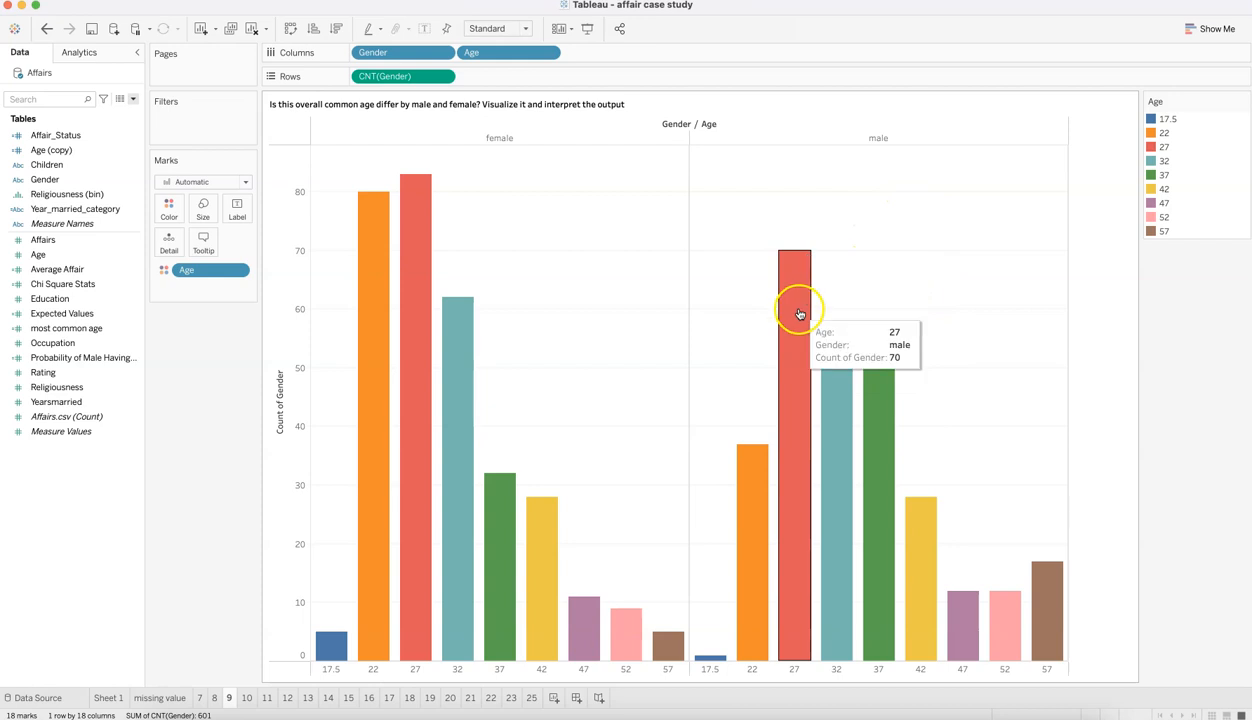
Open sheet 10 and review the quick table calculation and compute direction behind the Affair_Status percentages by gender
{"action": "mouse_move", "coordinate": [404, 261]}
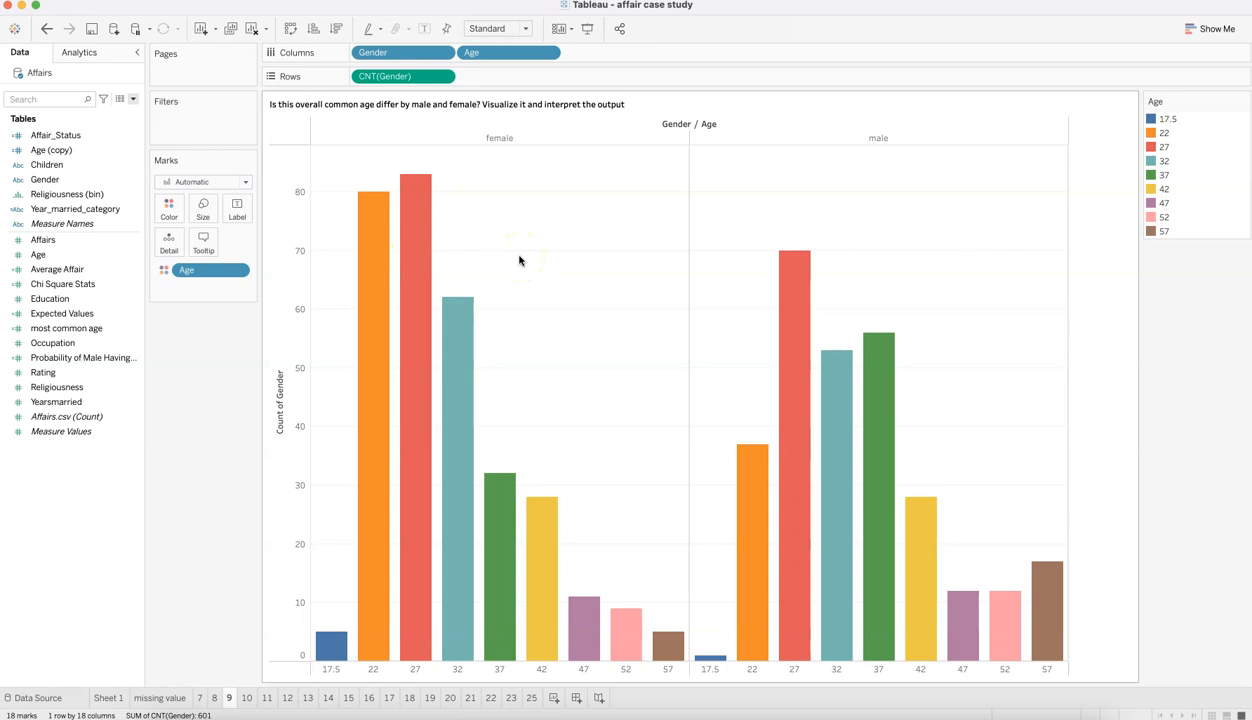
{"action": "left_click", "coordinate": [249, 699]}
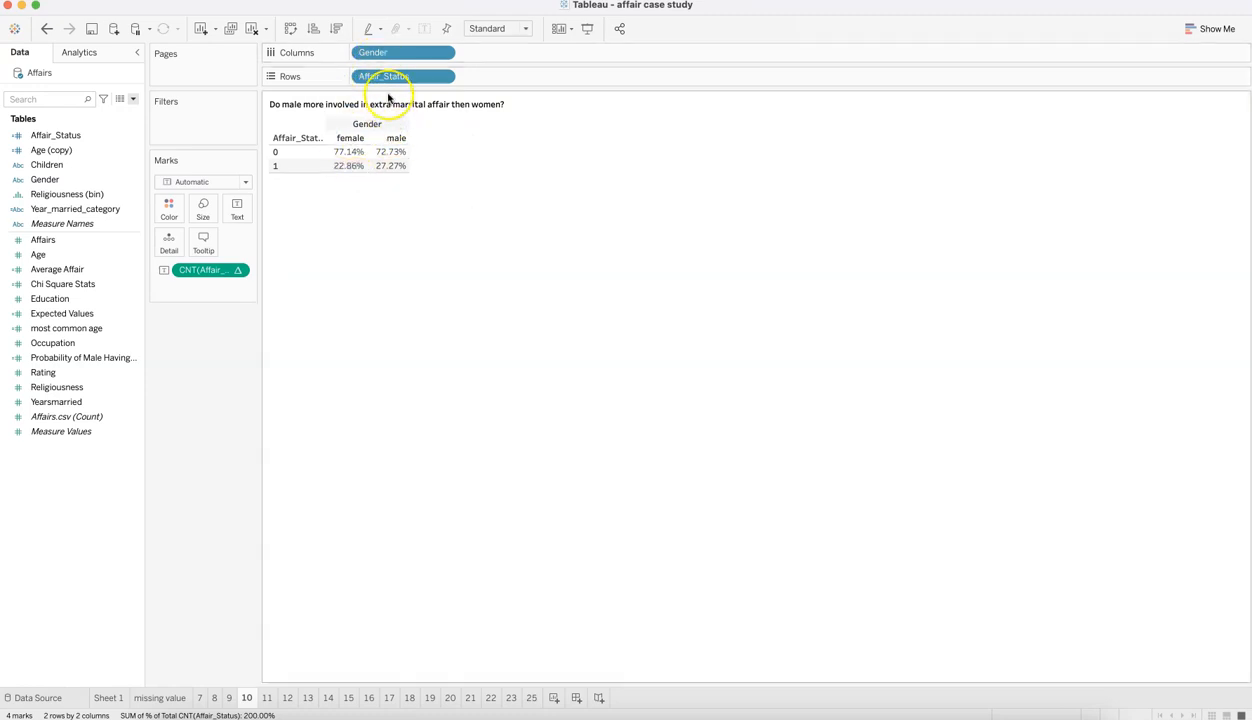
{"action": "left_click", "coordinate": [85, 137]}
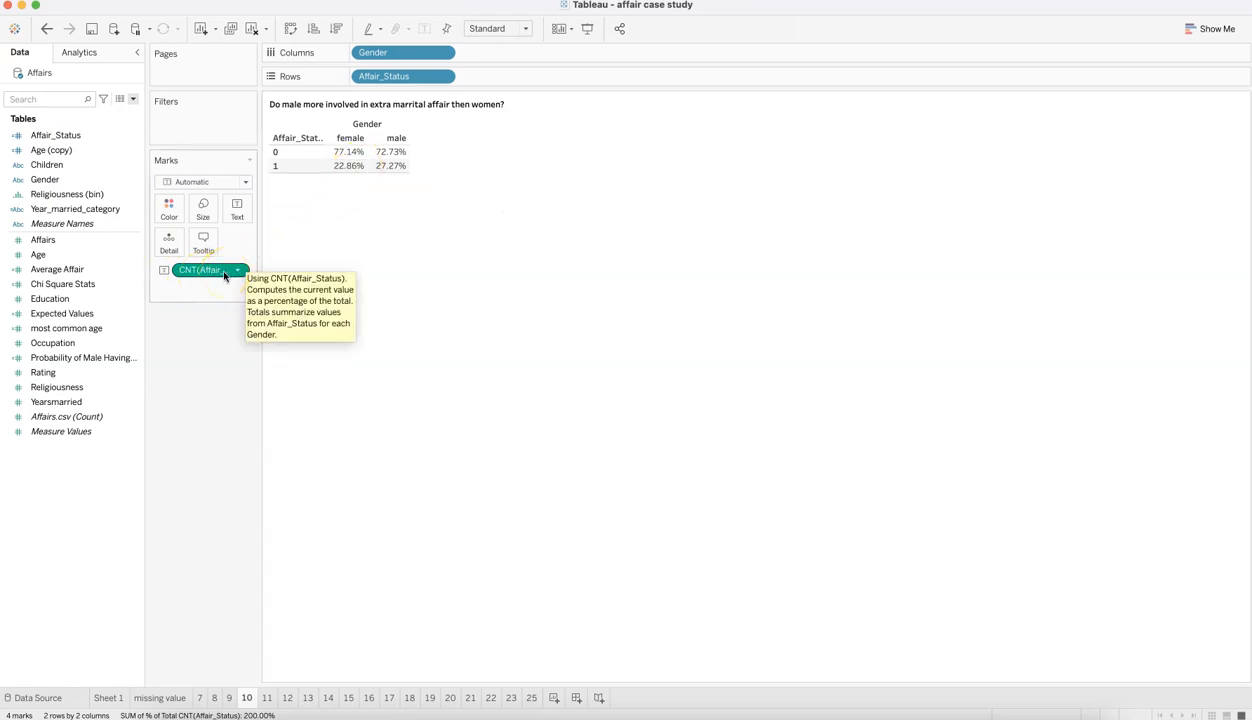
{"action": "left_click", "coordinate": [238, 271]}
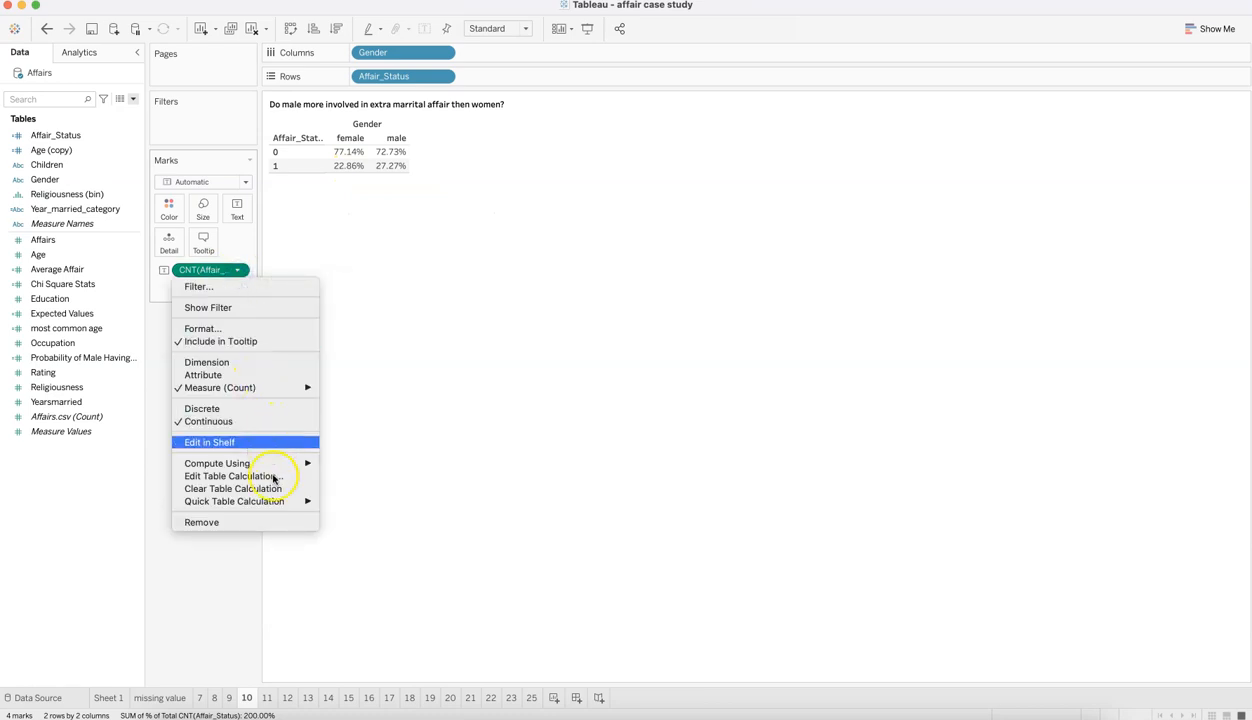
{"action": "mouse_move", "coordinate": [280, 501]}
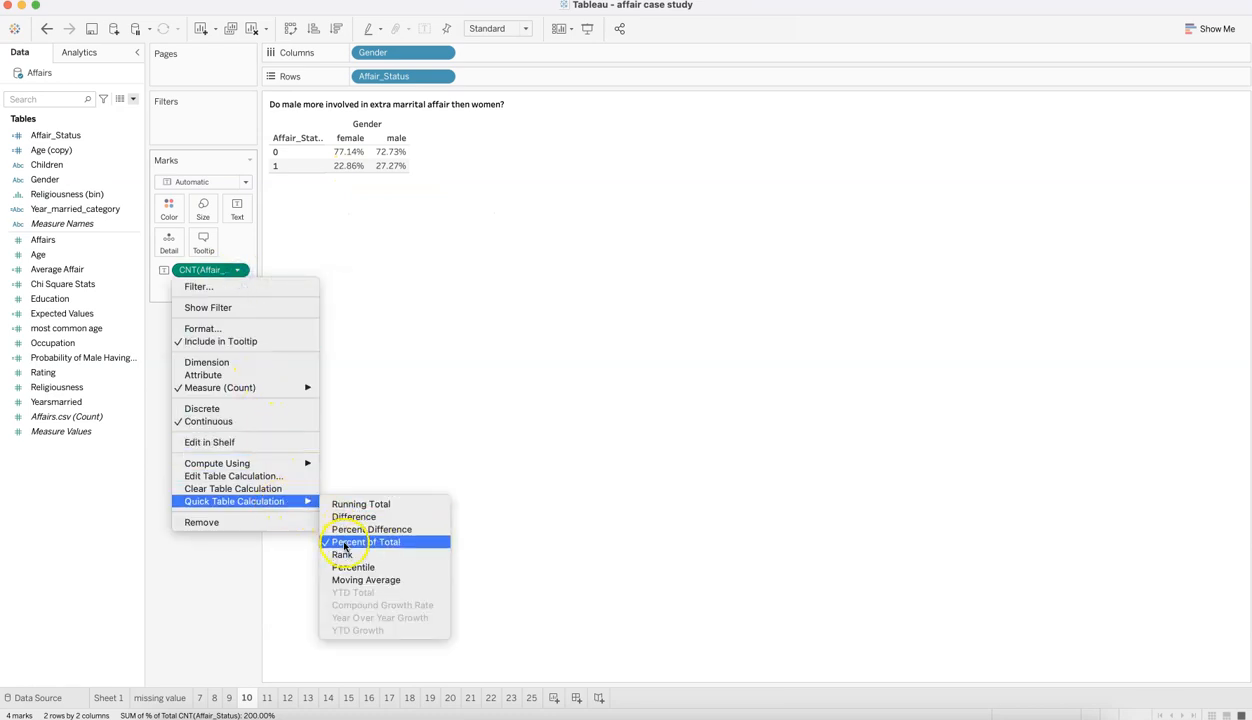
{"action": "mouse_move", "coordinate": [302, 463]}
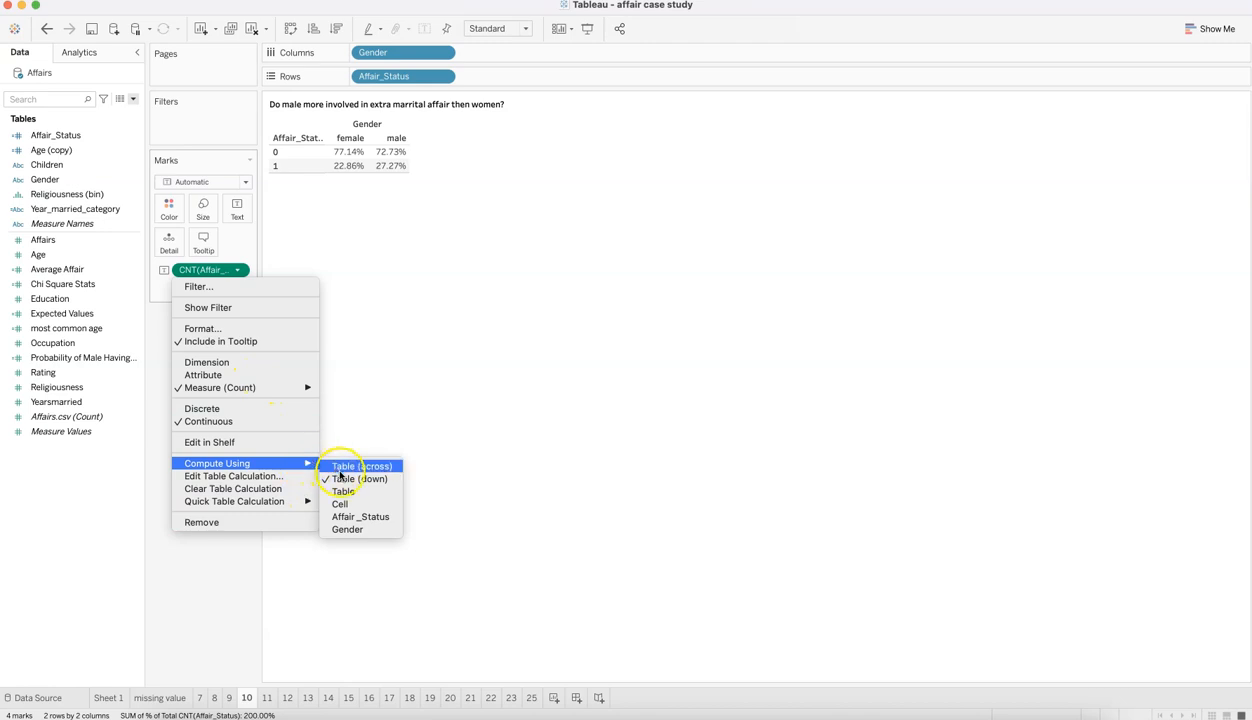
{"action": "left_click", "coordinate": [402, 222]}
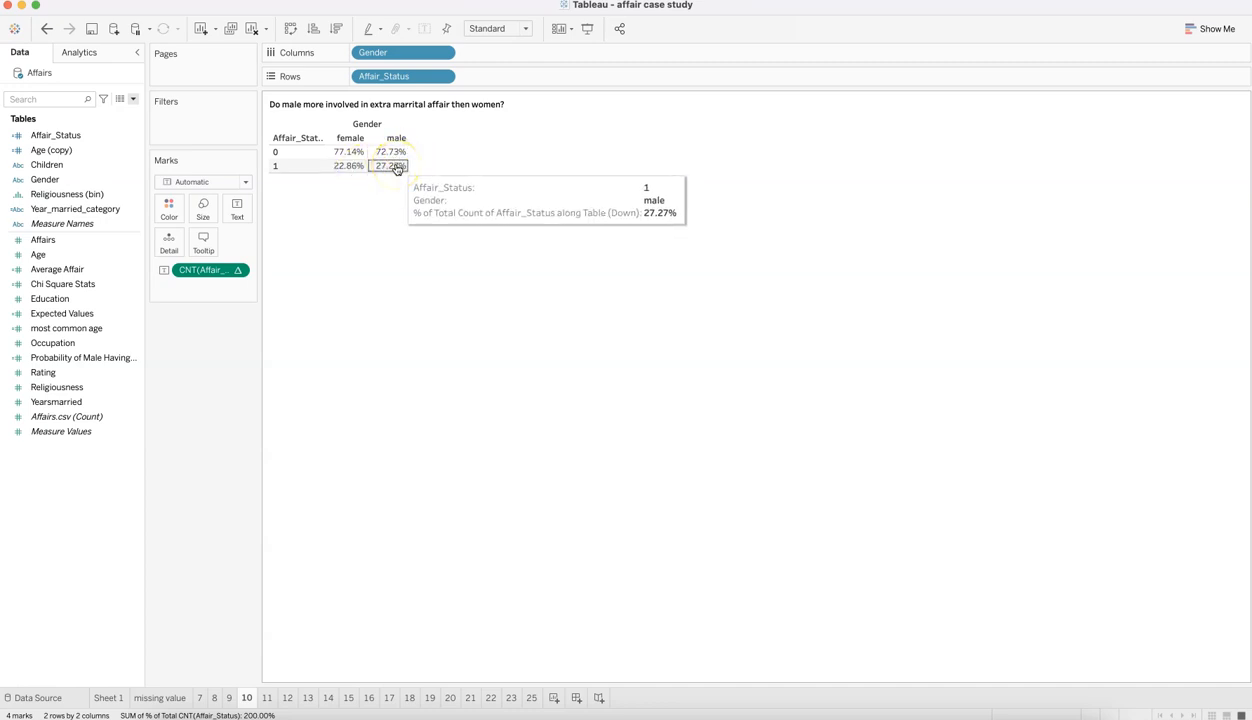
Open sheet 11 and check which value the Gender filter keeps for the question about women's ages
{"action": "left_click", "coordinate": [266, 697]}
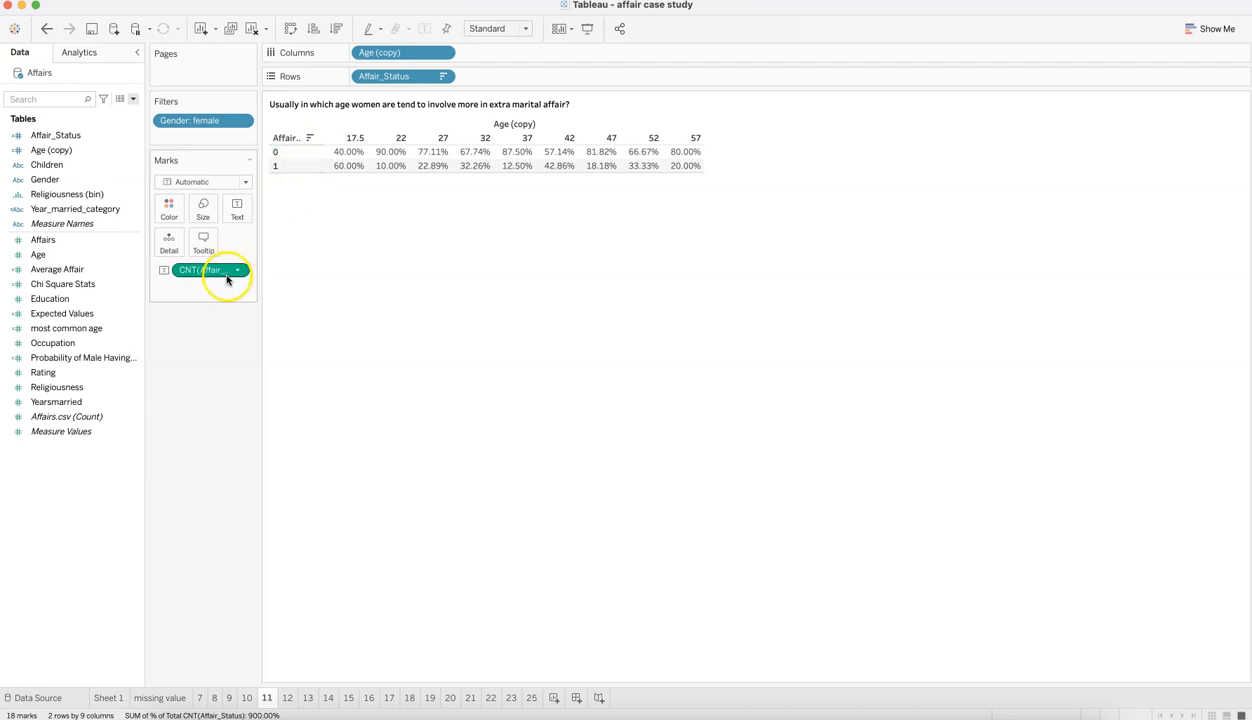
{"action": "mouse_move", "coordinate": [363, 167]}
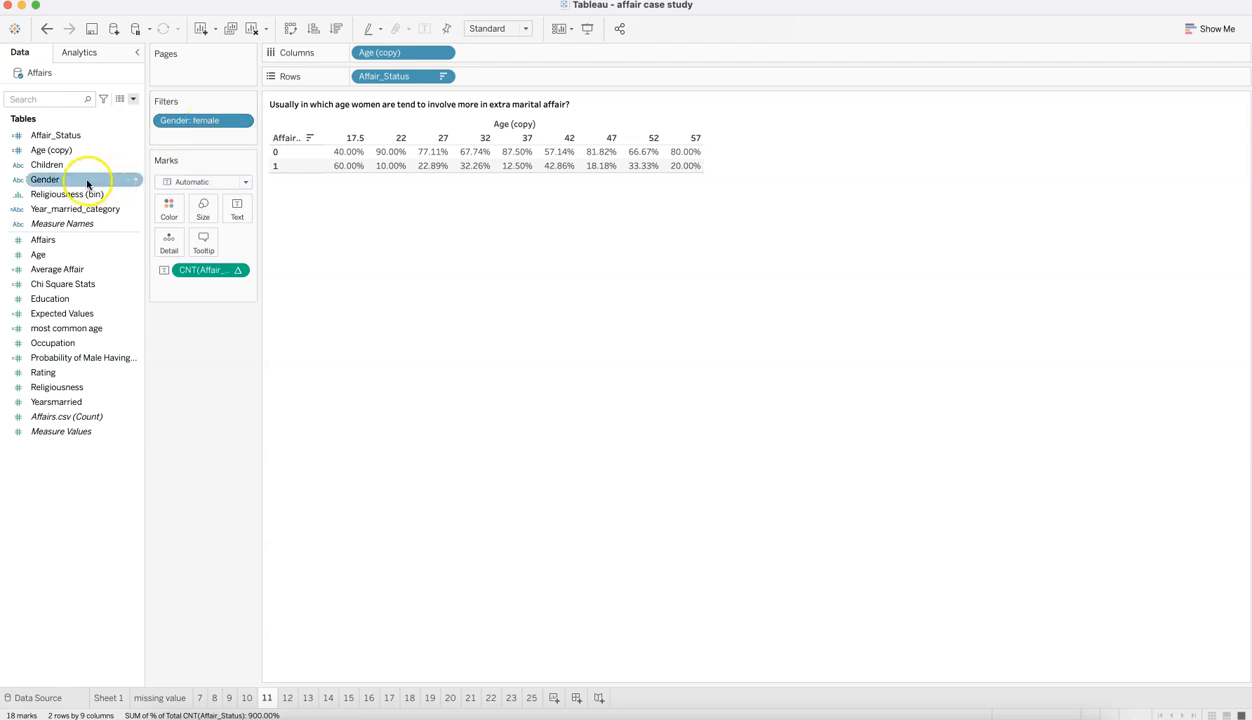
{"action": "left_click", "coordinate": [241, 122]}
{"action": "left_click", "coordinate": [236, 133]}
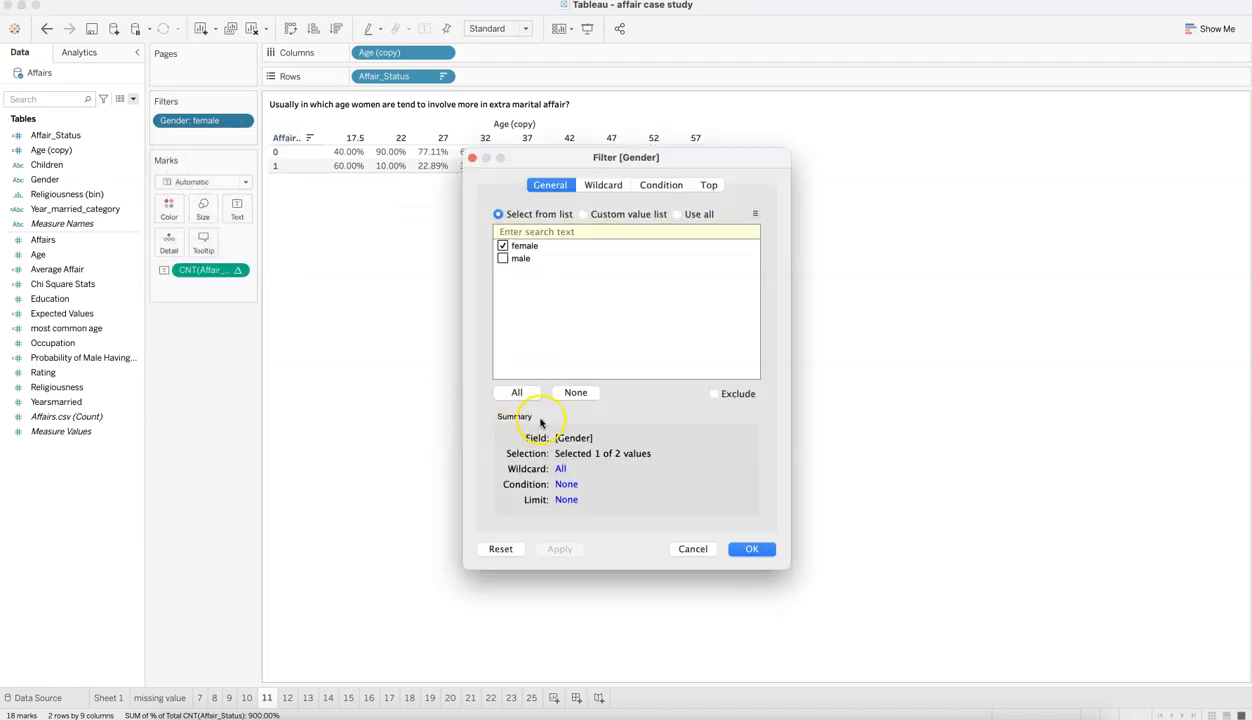
{"action": "left_click", "coordinate": [745, 545]}
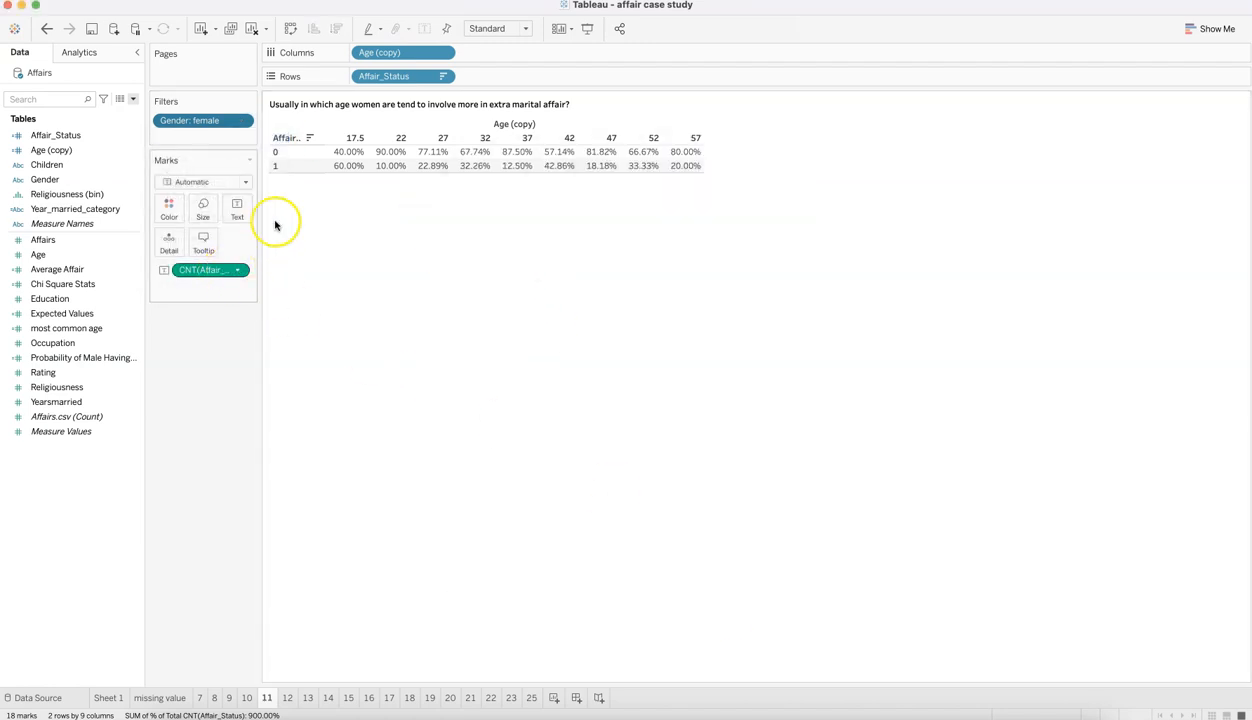
Review the quick table calculation and compute direction options of the Affair_Status count on sheet 11
{"action": "left_click", "coordinate": [237, 270]}
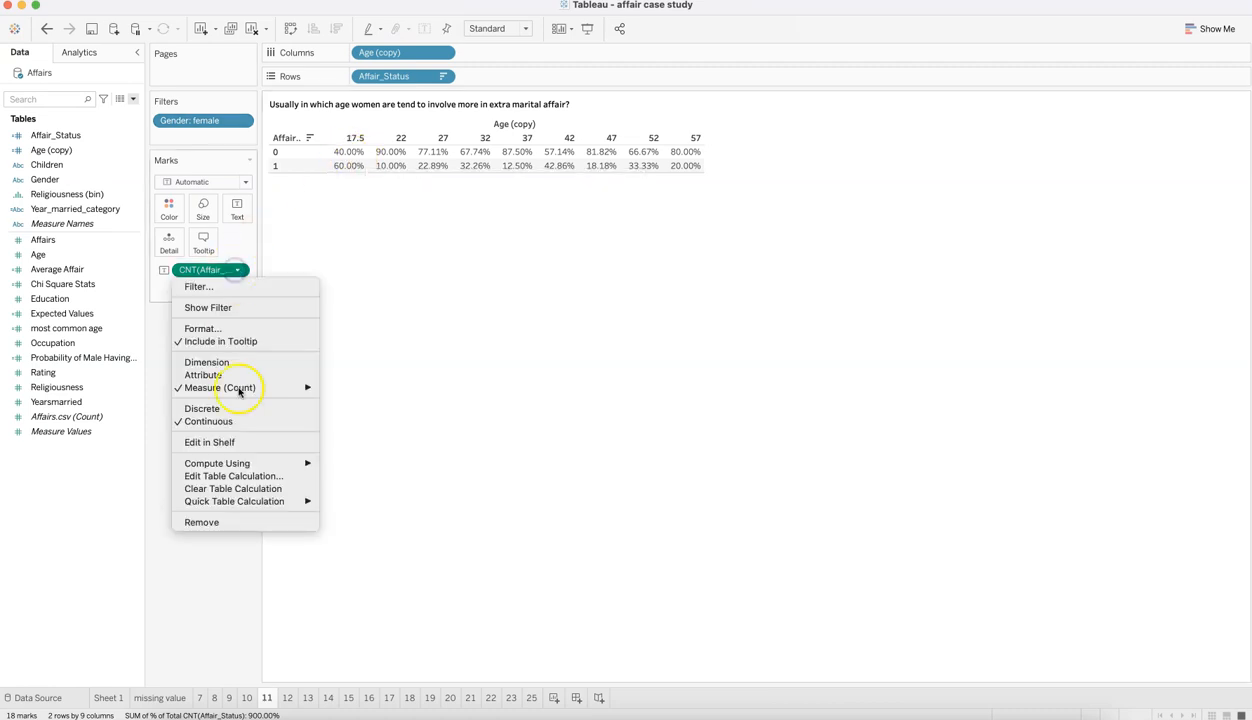
{"action": "mouse_move", "coordinate": [265, 505]}
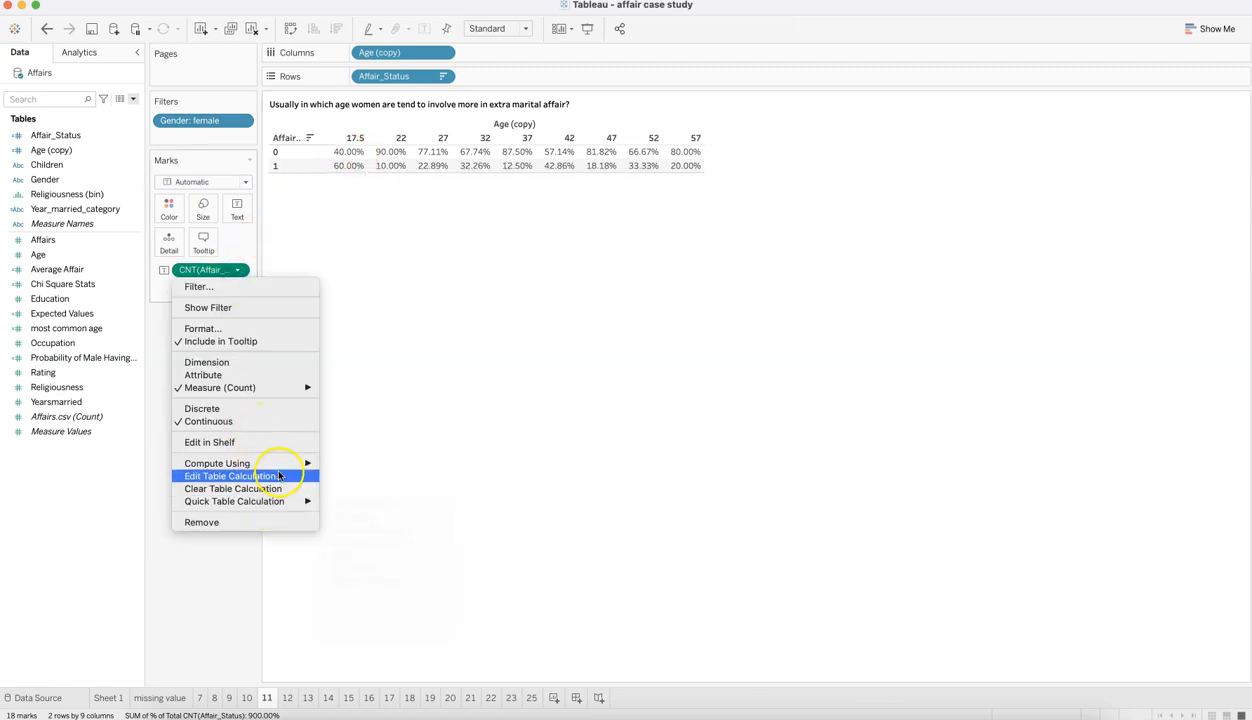
{"action": "mouse_move", "coordinate": [284, 467]}
{"action": "left_click", "coordinate": [374, 341]}
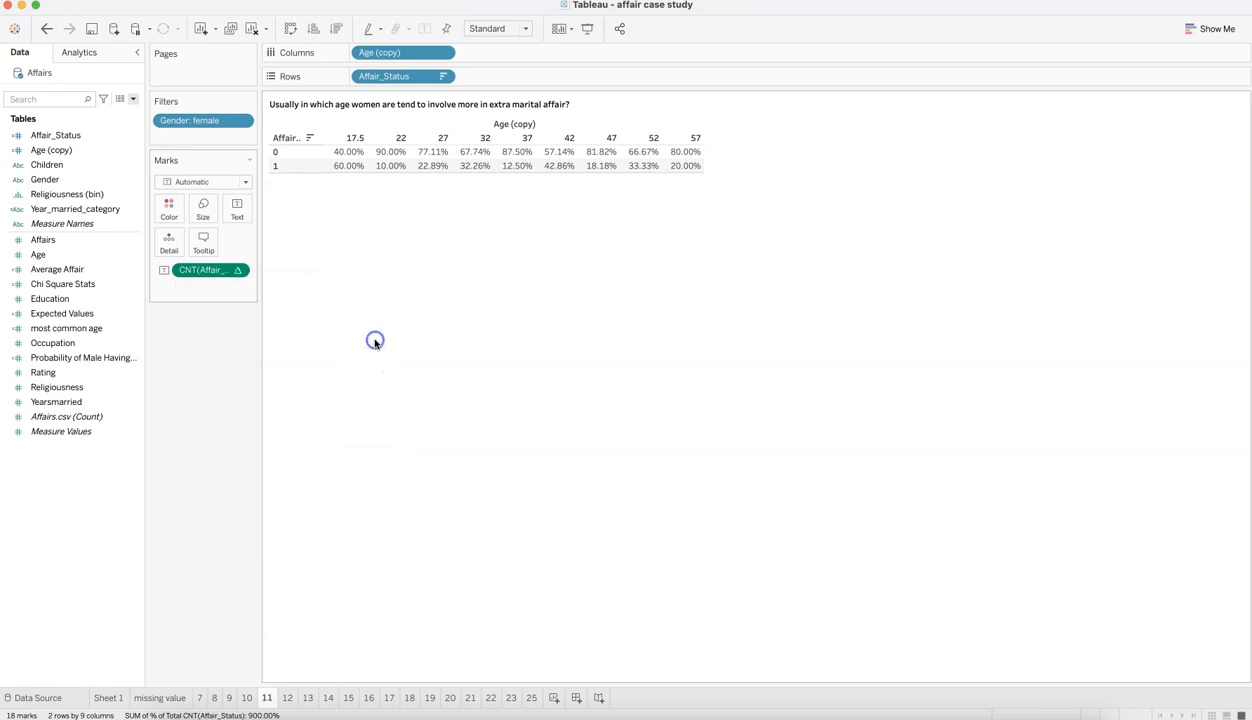
Compare the percentages of women with Affair_Status 1 across the age columns, focusing on age 17.5
{"action": "left_click", "coordinate": [345, 166]}
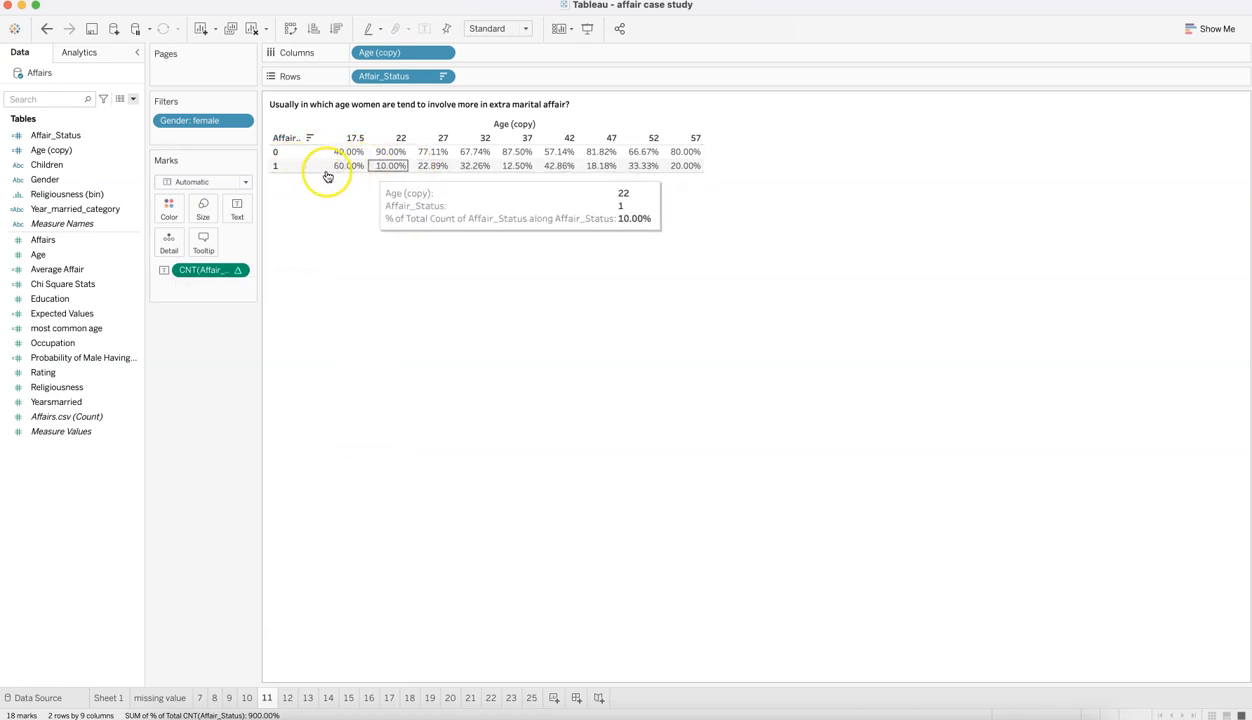
{"action": "left_click", "coordinate": [388, 167]}
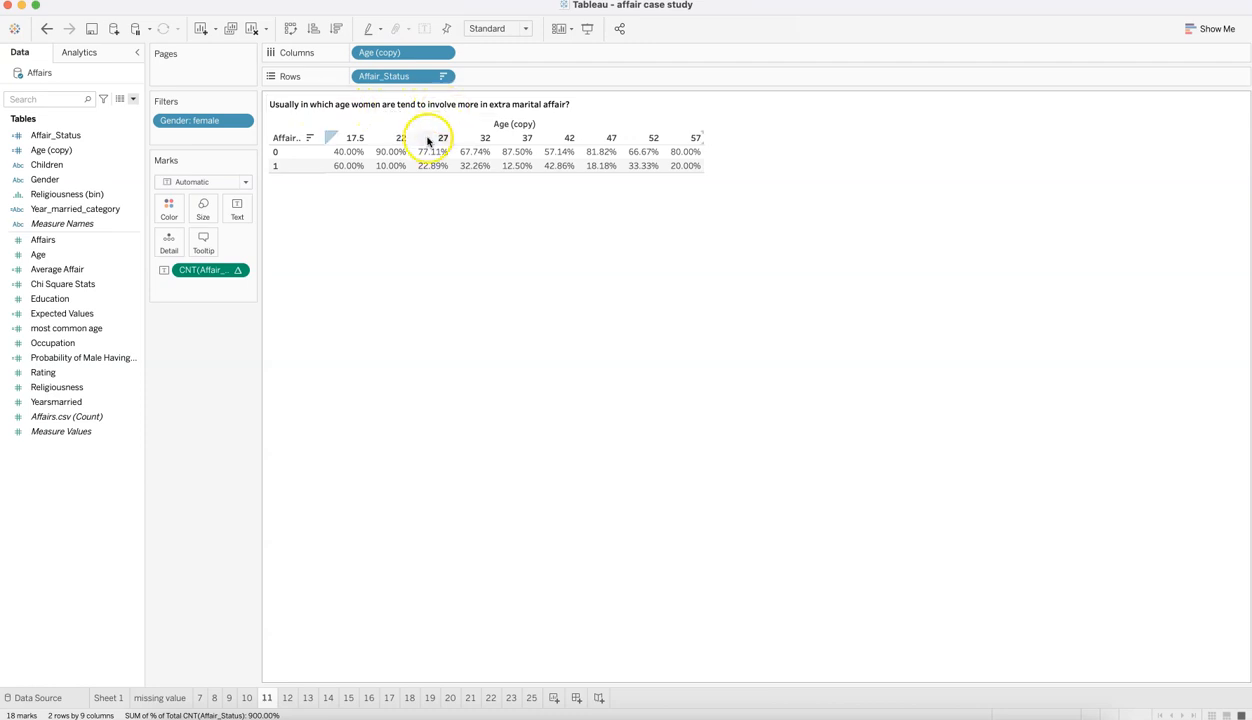
{"action": "mouse_move", "coordinate": [465, 174]}
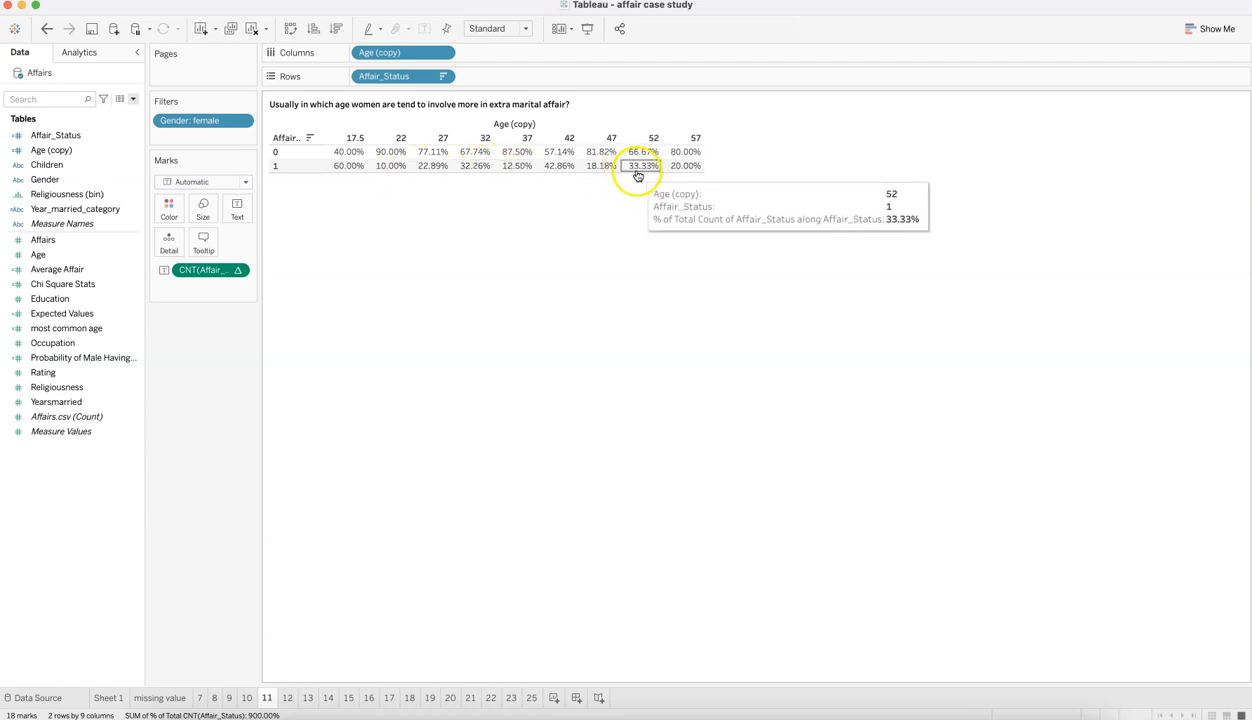
{"action": "mouse_move", "coordinate": [345, 175]}
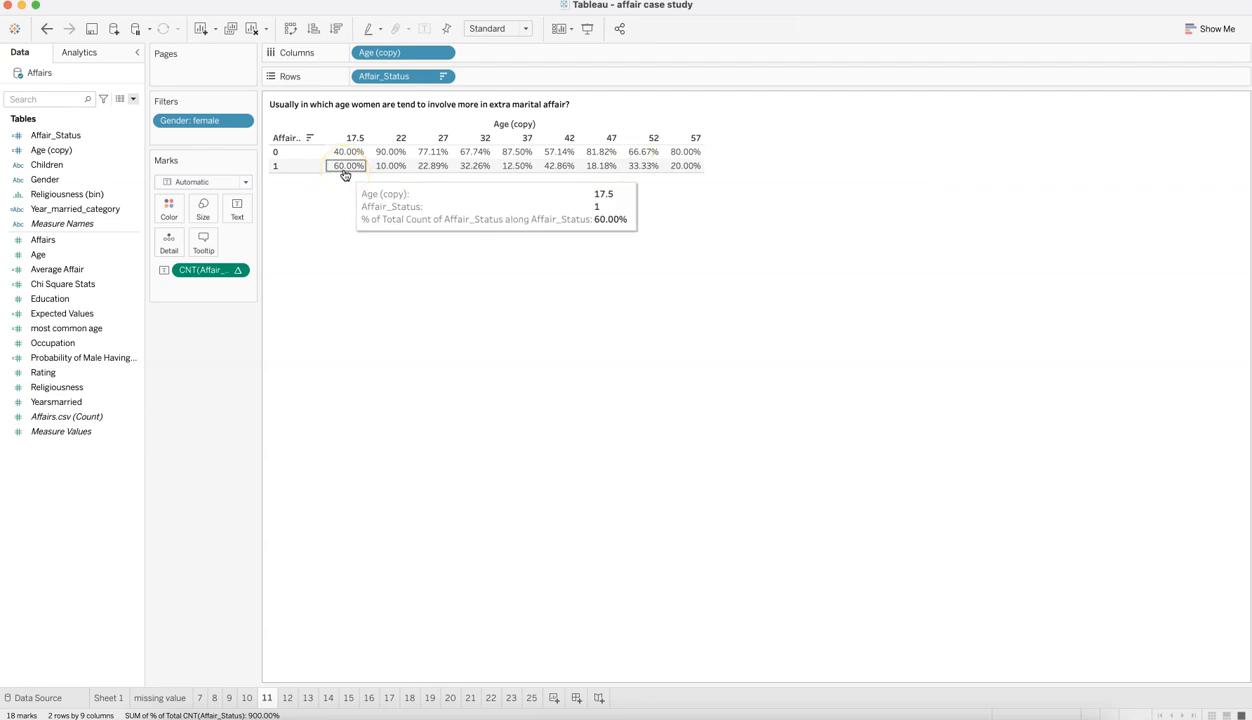
{"action": "left_click", "coordinate": [347, 170]}
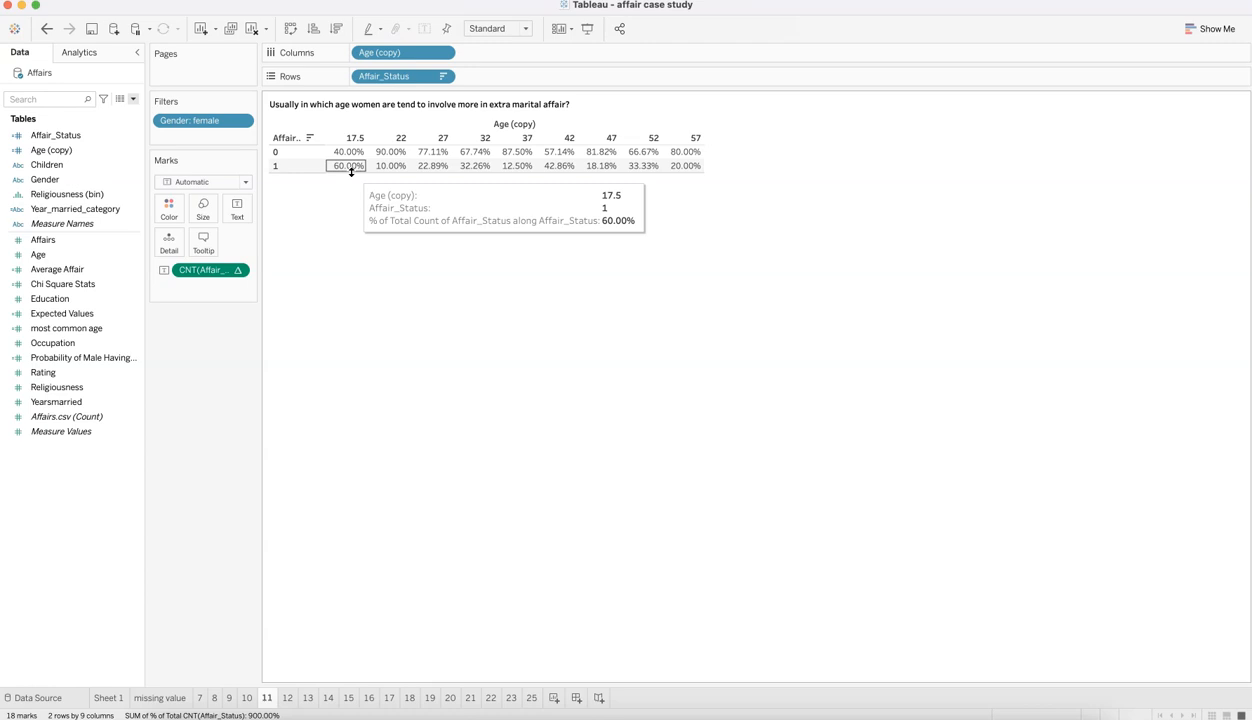
{"action": "left_click", "coordinate": [355, 146]}
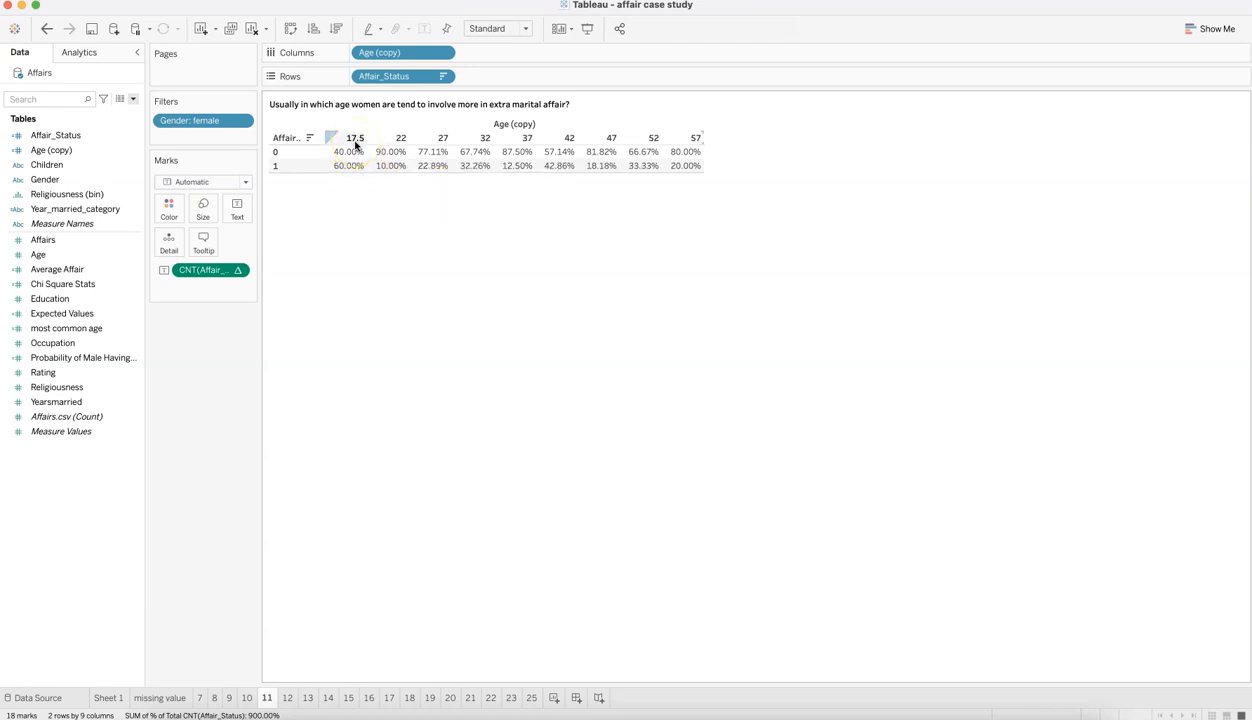
{"action": "left_click", "coordinate": [348, 168]}
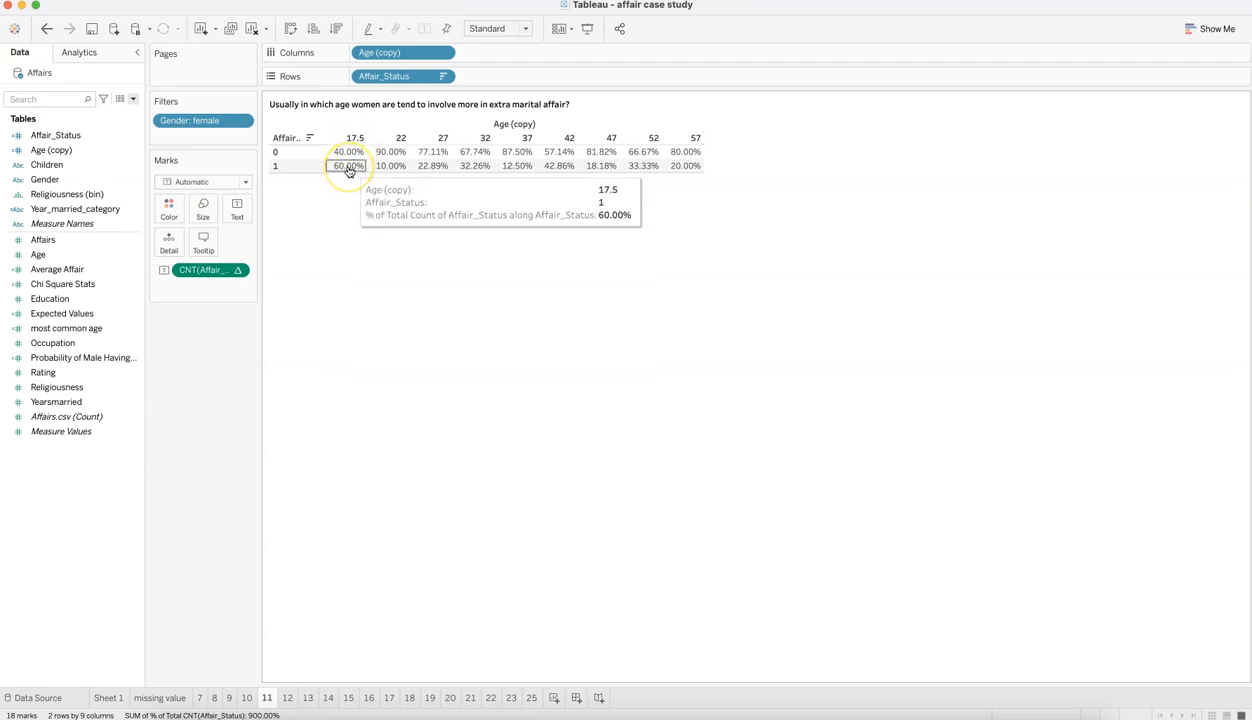
{"action": "left_click", "coordinate": [333, 180]}
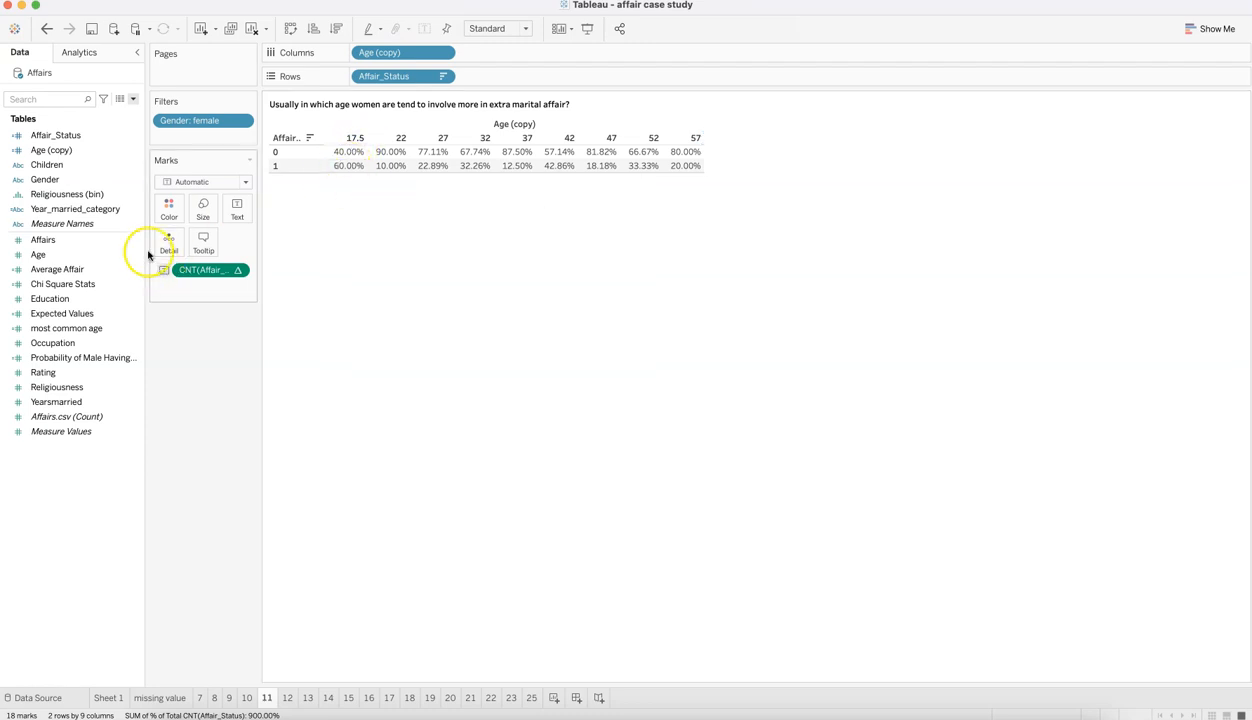
Add Affair_Status to the table text on sheet 11 as a Count alongside the percentages
{"action": "left_click", "coordinate": [95, 139]}
{"action": "left_click_drag", "start_coordinate": [95, 139], "coordinate": [240, 207]}
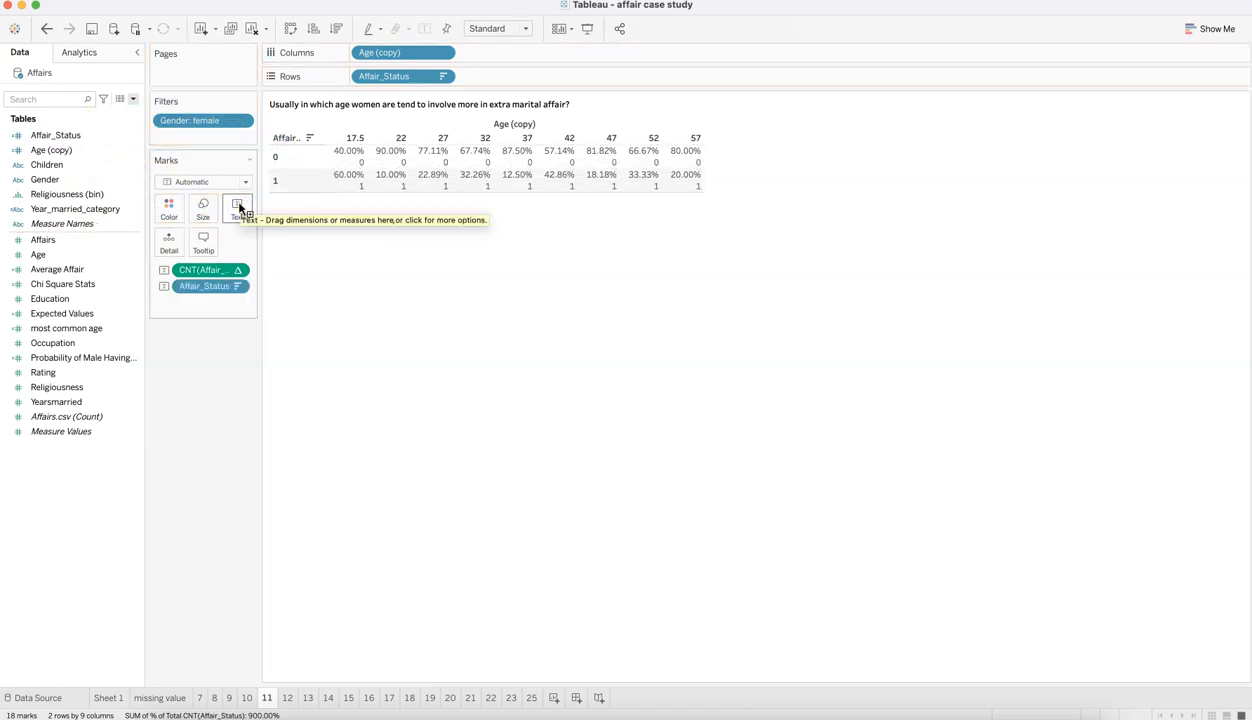
{"action": "left_click", "coordinate": [237, 286]}
{"action": "mouse_move", "coordinate": [252, 463]}
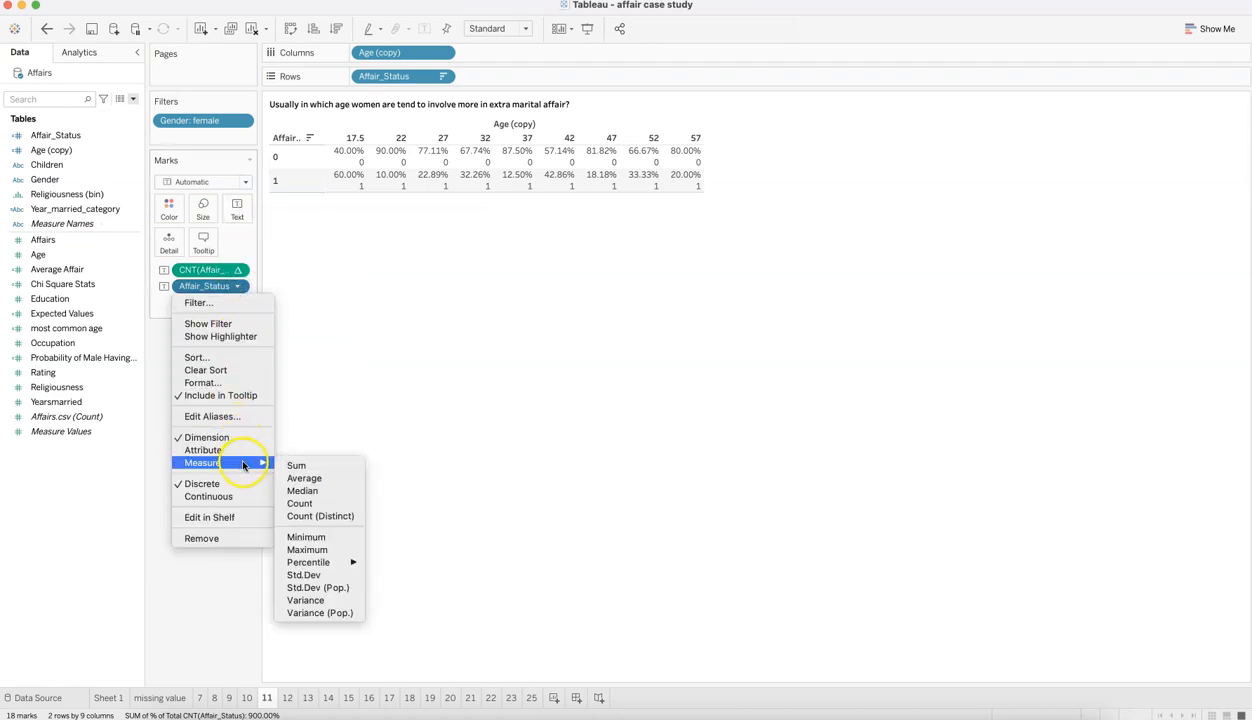
{"action": "left_click", "coordinate": [302, 503]}
{"action": "mouse_move", "coordinate": [352, 180]}
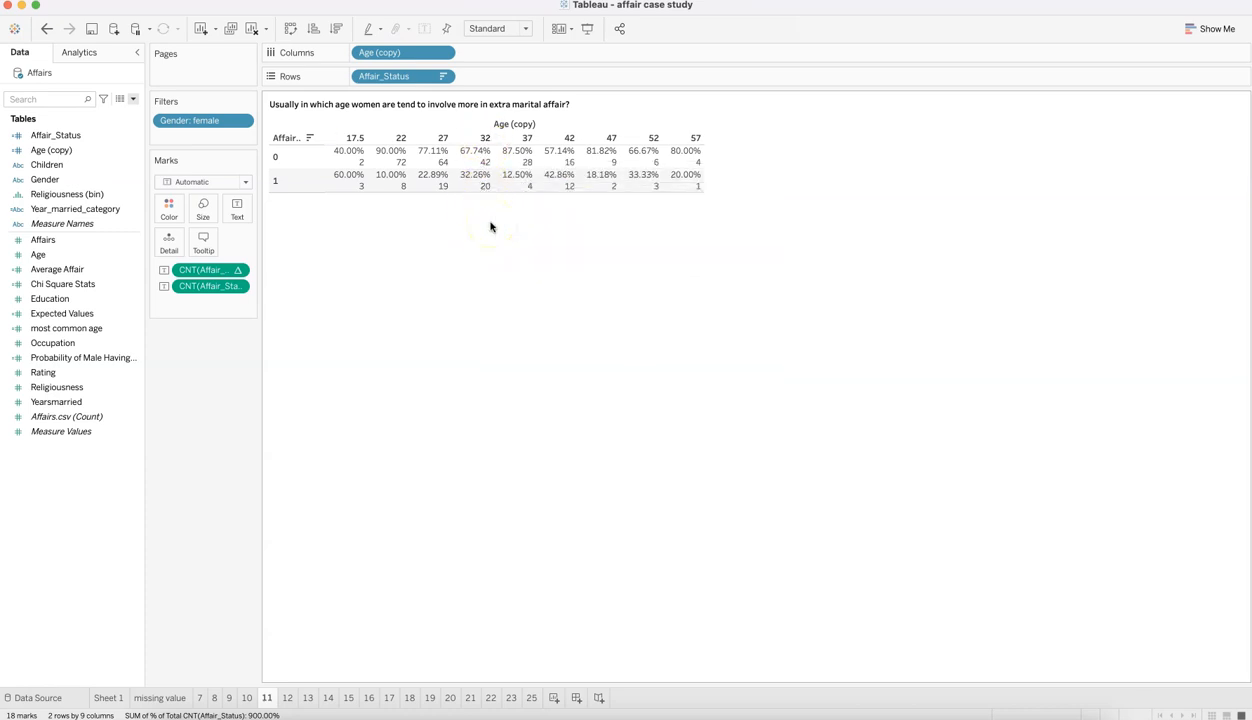
Open sheet 12, review the Year_married_category formula, and compare affair percentages for the low and high year married rows
{"action": "left_click", "coordinate": [289, 698]}
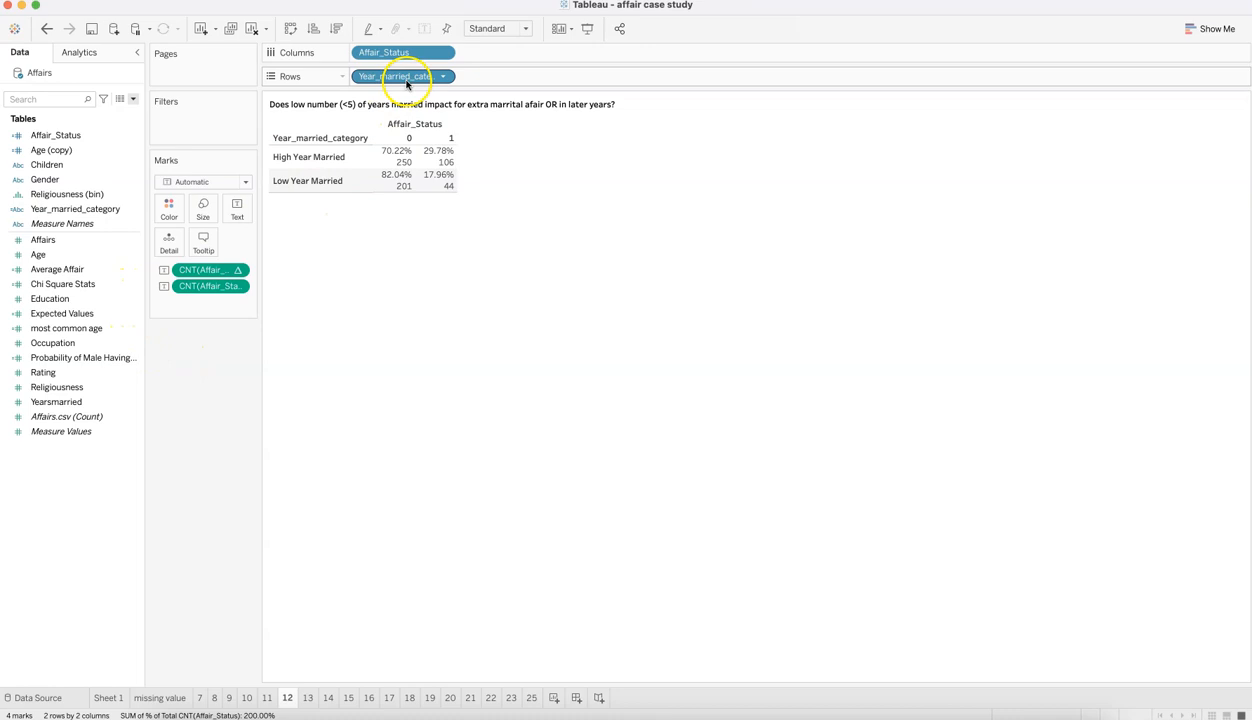
{"action": "left_click", "coordinate": [136, 212]}
{"action": "left_click", "coordinate": [178, 289]}
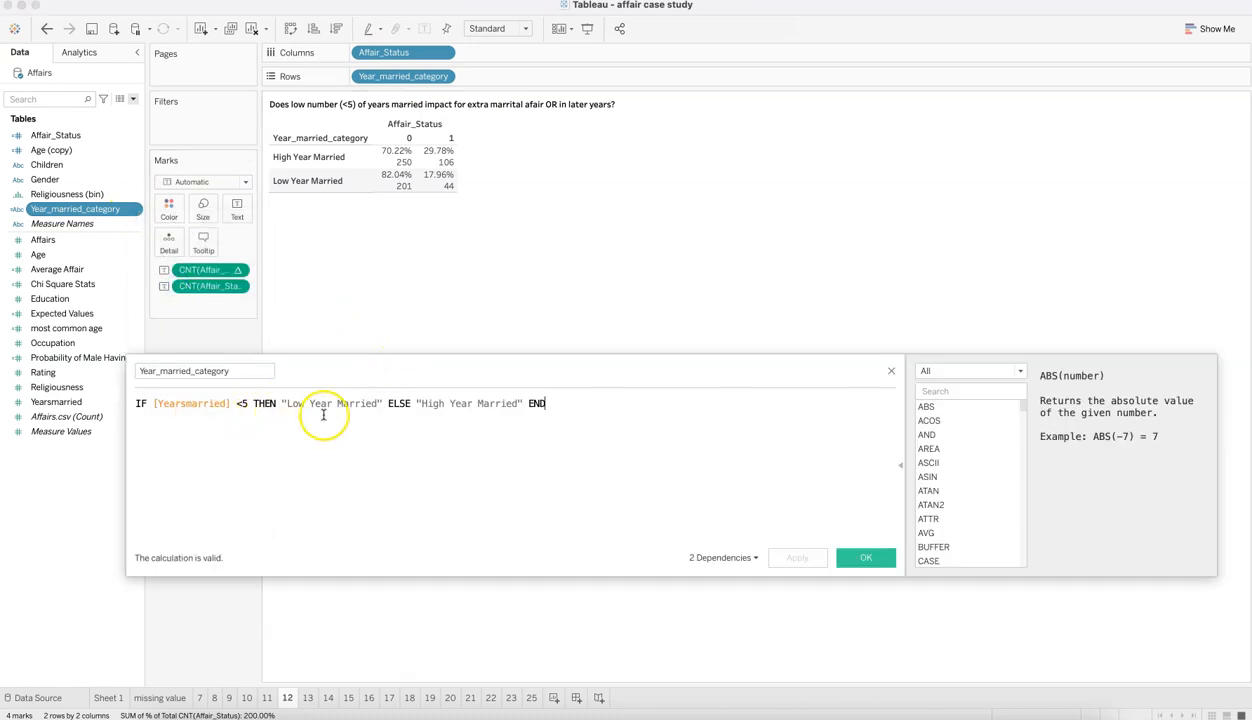
{"action": "left_click", "coordinate": [884, 559]}
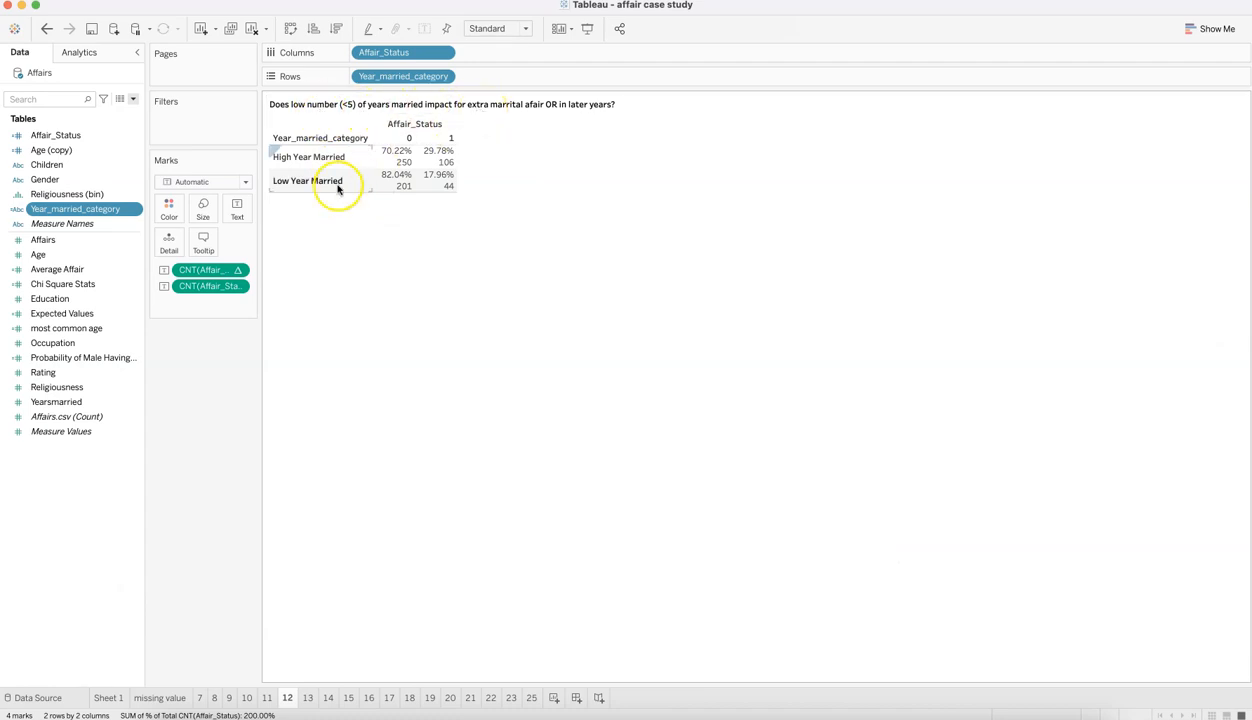
{"action": "mouse_move", "coordinate": [440, 180]}
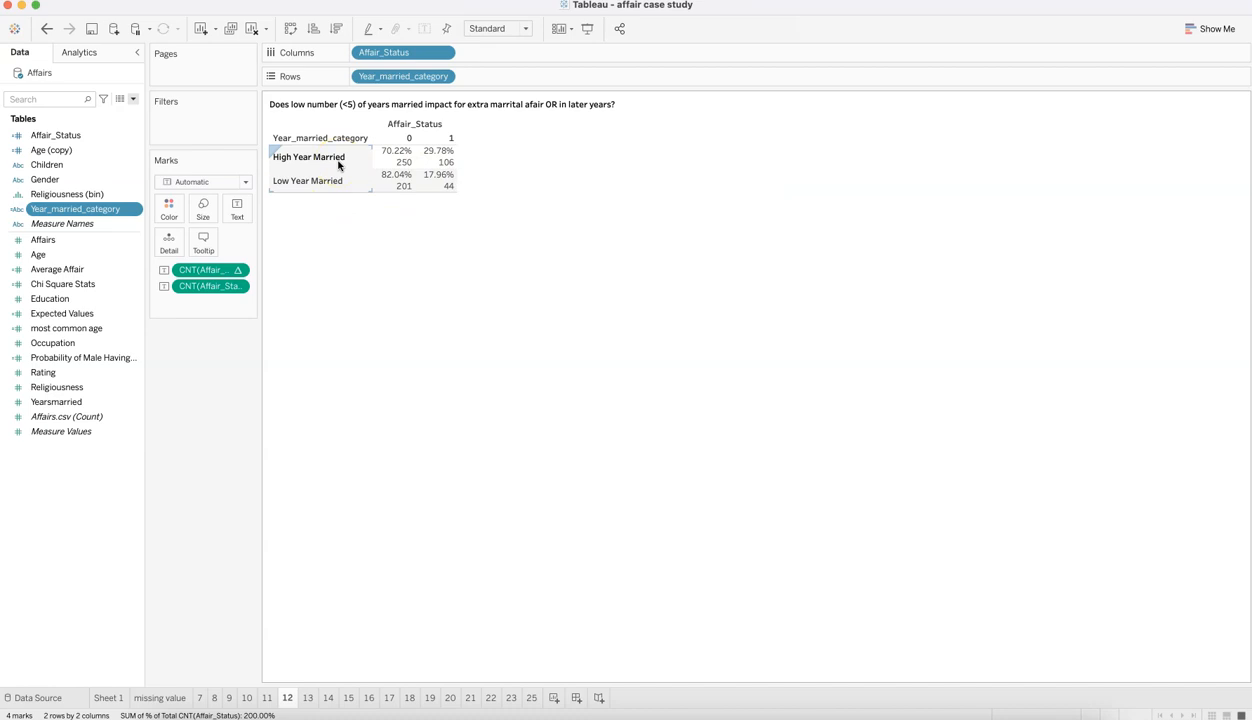
{"action": "mouse_move", "coordinate": [434, 158]}
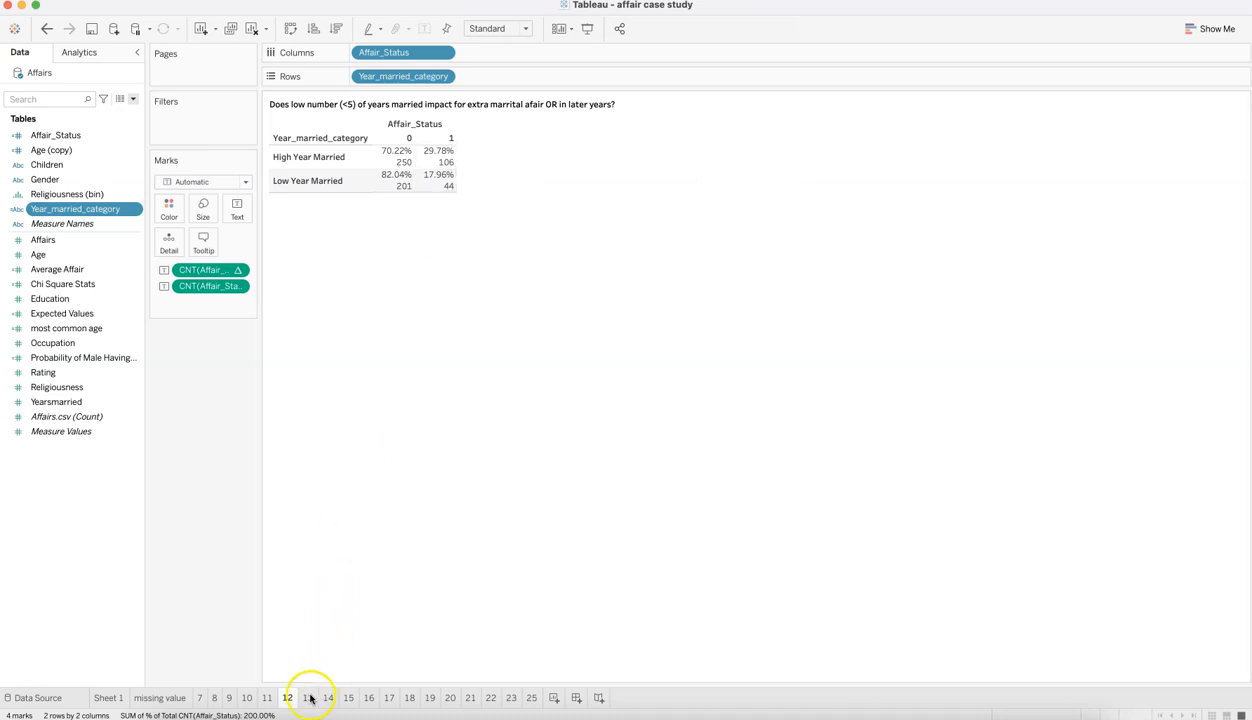
Open sheet 13 and compare male and female affair percentages within the high and low year married categories
{"action": "mouse_move", "coordinate": [310, 699]}
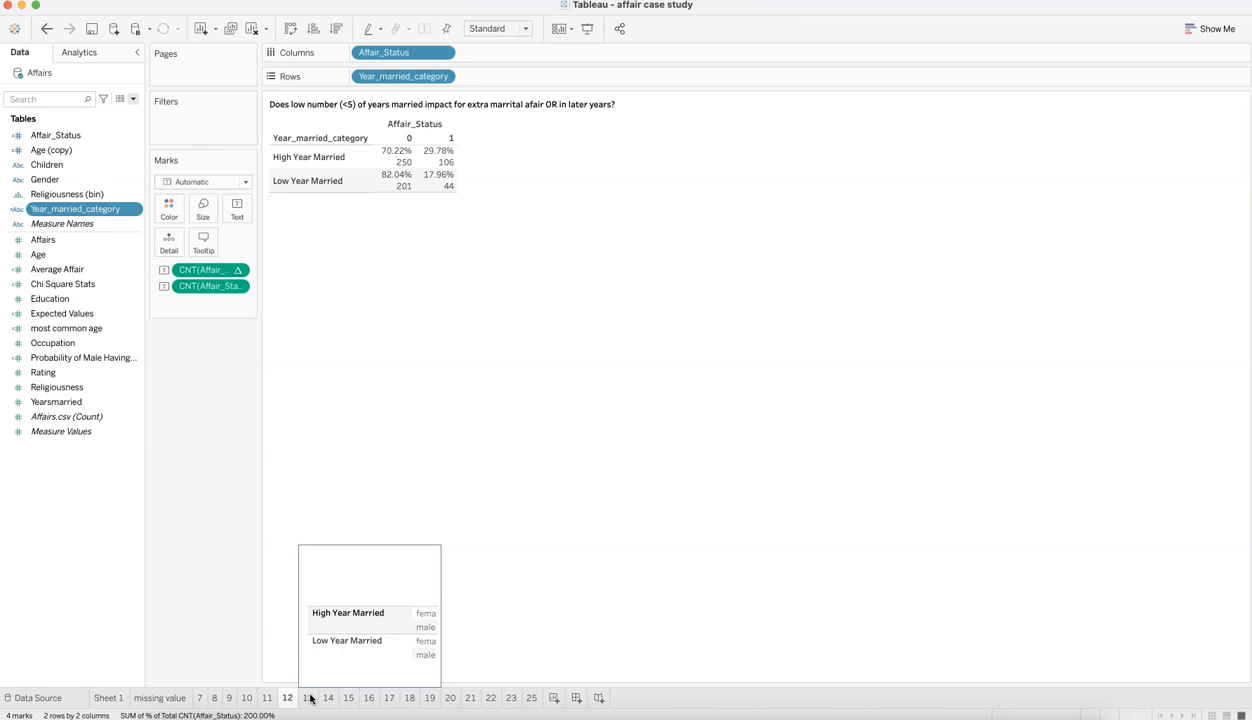
{"action": "left_click", "coordinate": [310, 699]}
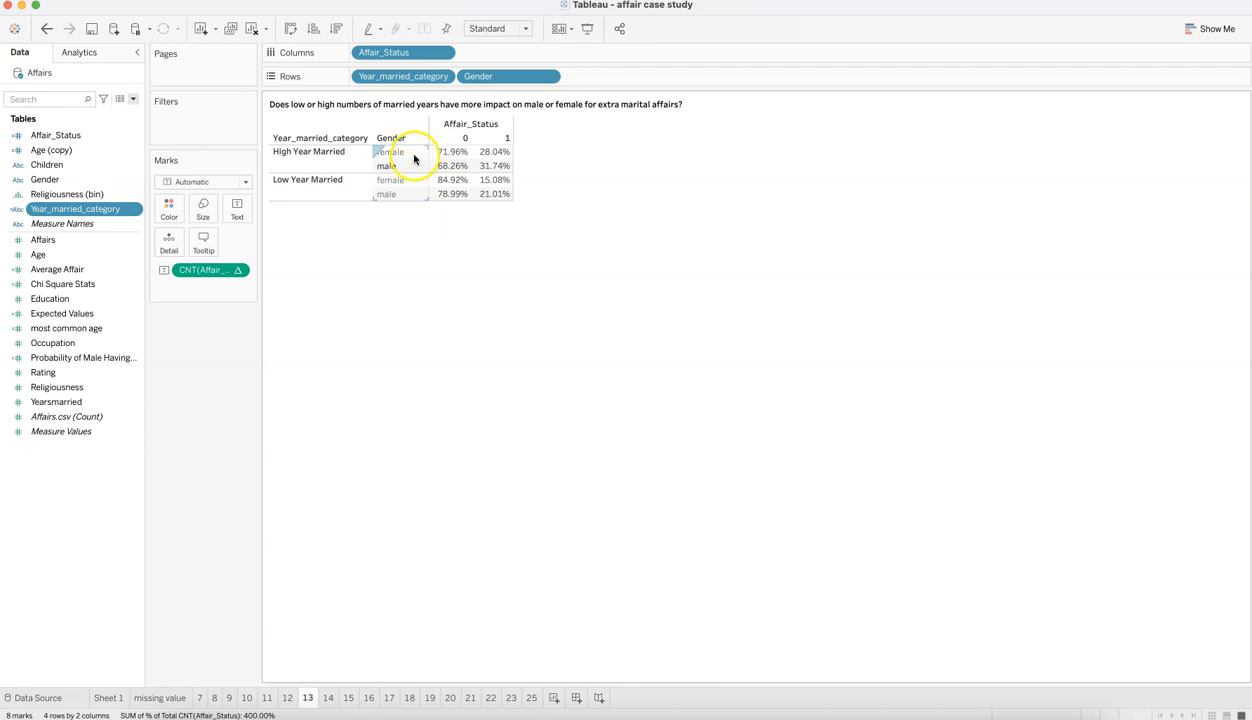
{"action": "mouse_move", "coordinate": [490, 167]}
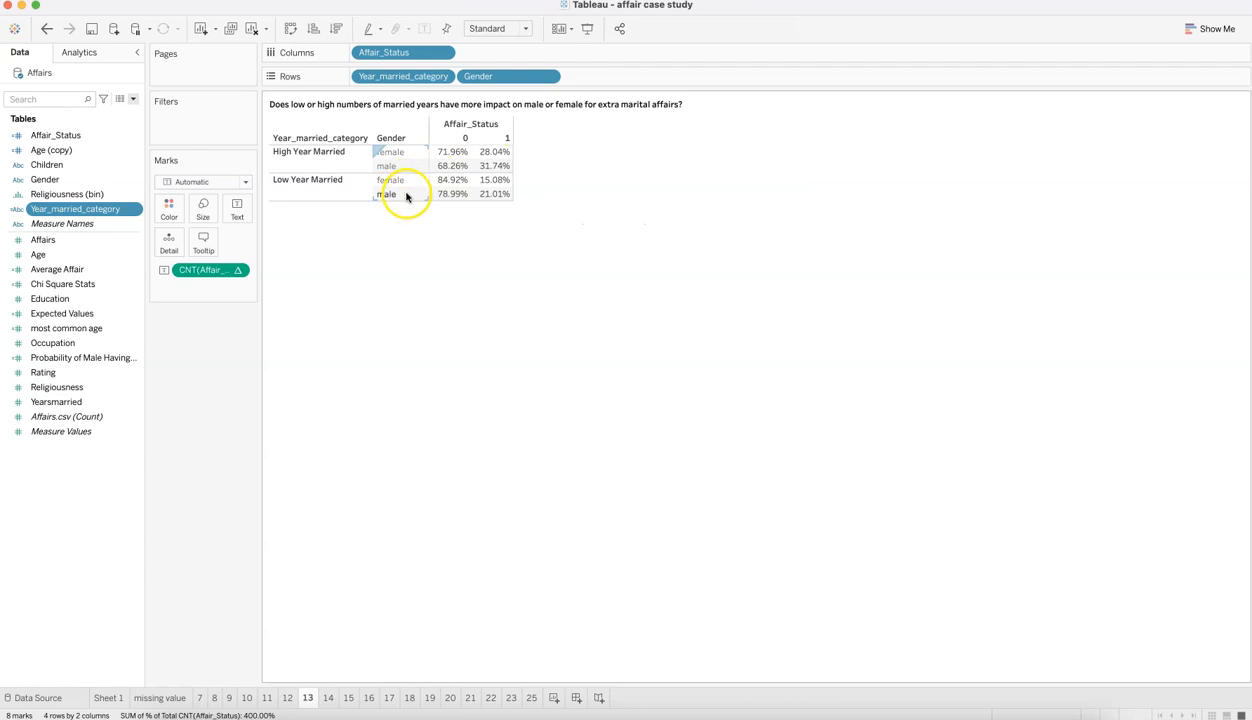
{"action": "mouse_move", "coordinate": [503, 193]}
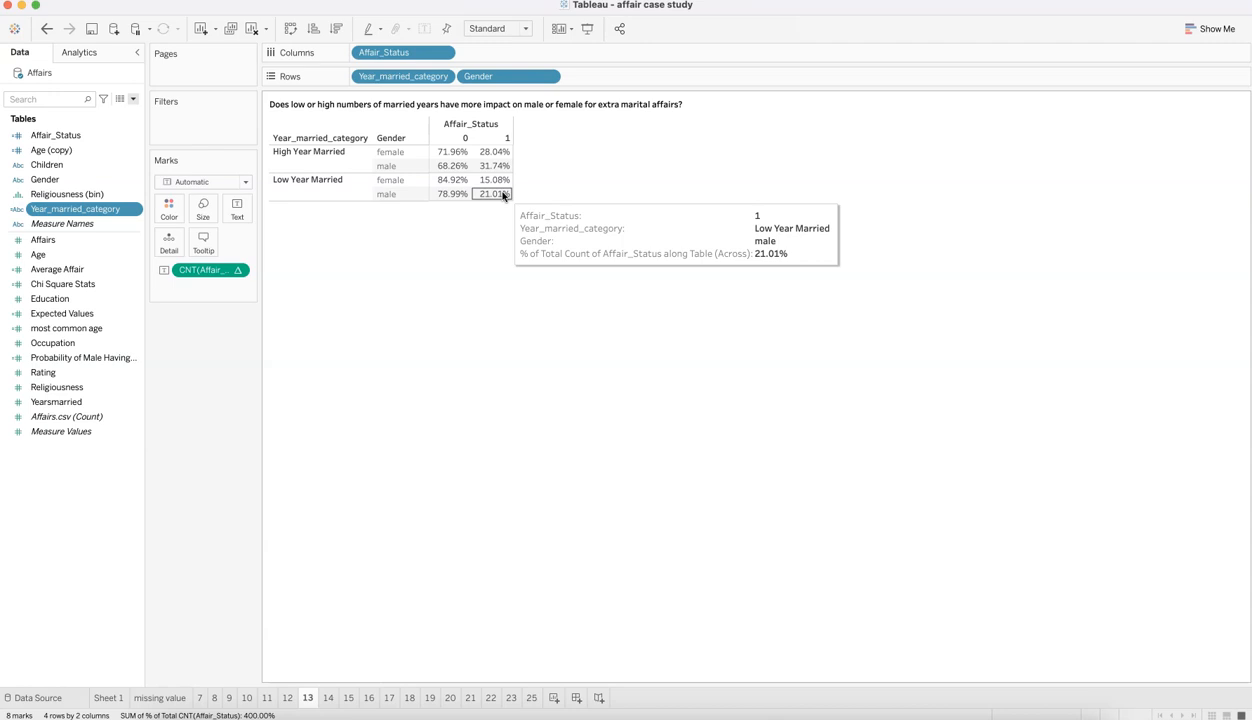
Open sheet 14 and examine the scatter plot of Yearsmarried against Age for Affair_Status 1
{"action": "left_click", "coordinate": [328, 703]}
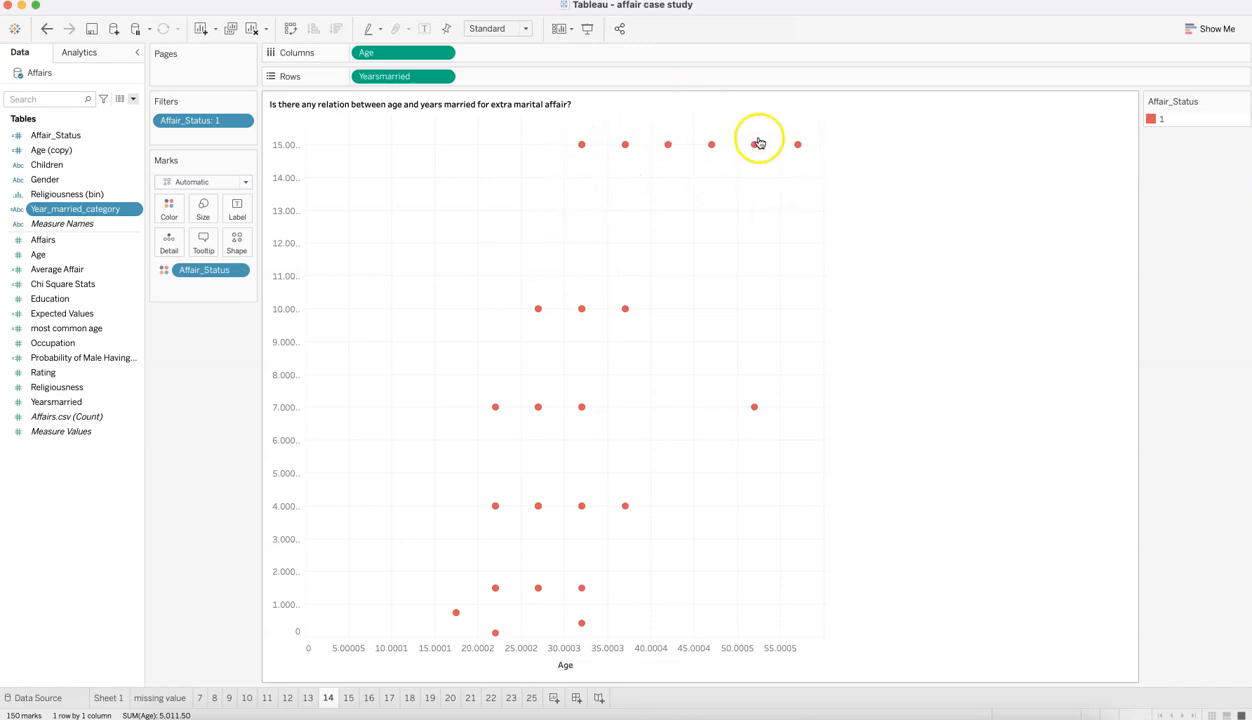
Open sheet 15 and review the Children counts and the table calculation options behind the percentages
{"action": "mouse_move", "coordinate": [777, 155]}
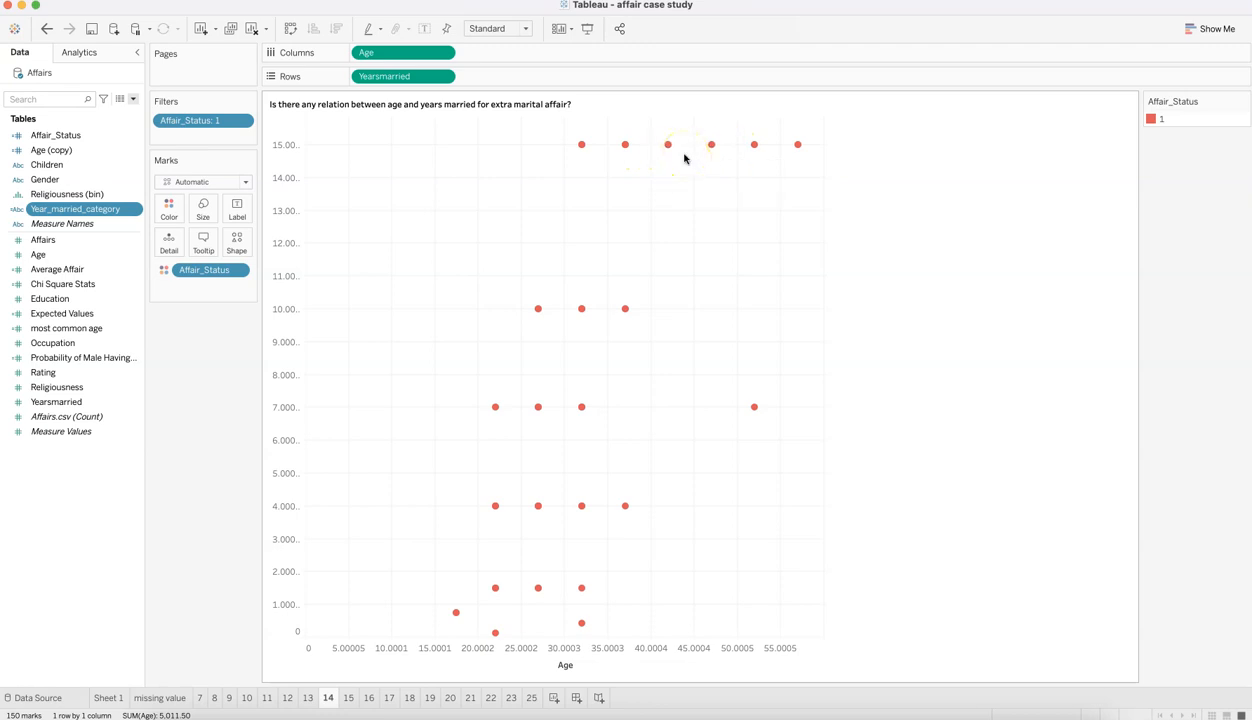
{"action": "mouse_move", "coordinate": [674, 154]}
{"action": "left_click", "coordinate": [350, 697]}
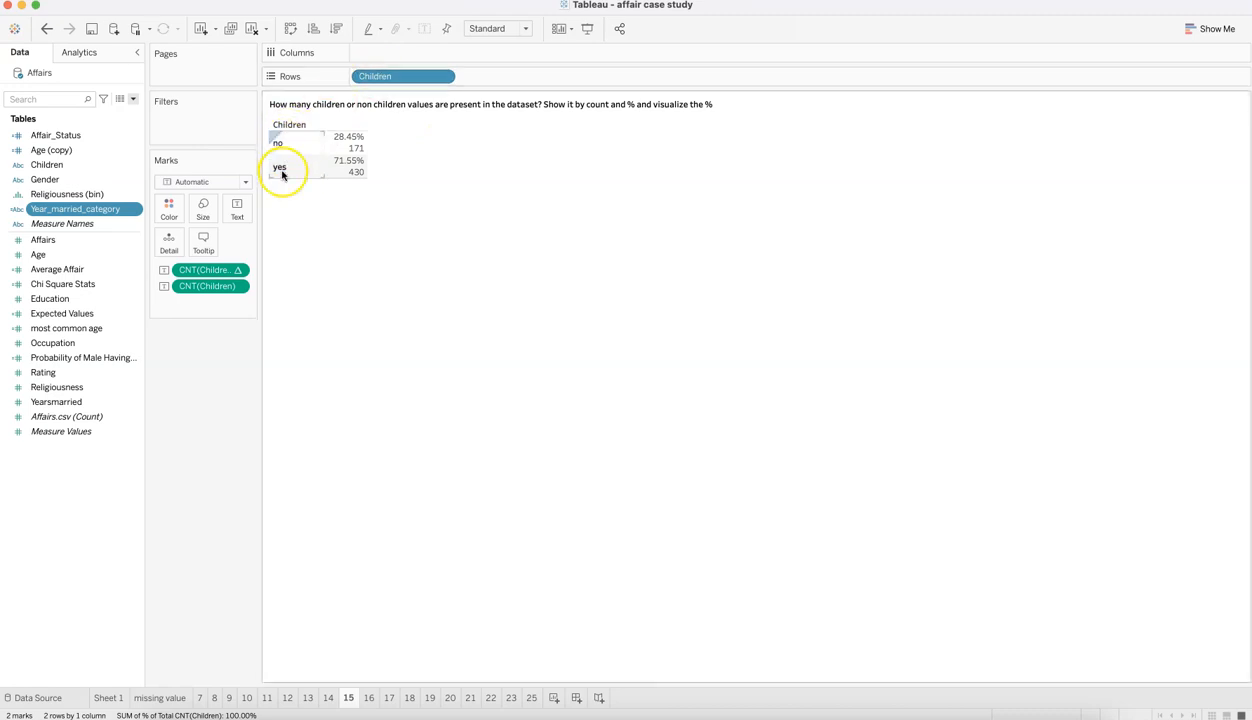
{"action": "left_click", "coordinate": [238, 271]}
{"action": "mouse_move", "coordinate": [286, 500]}
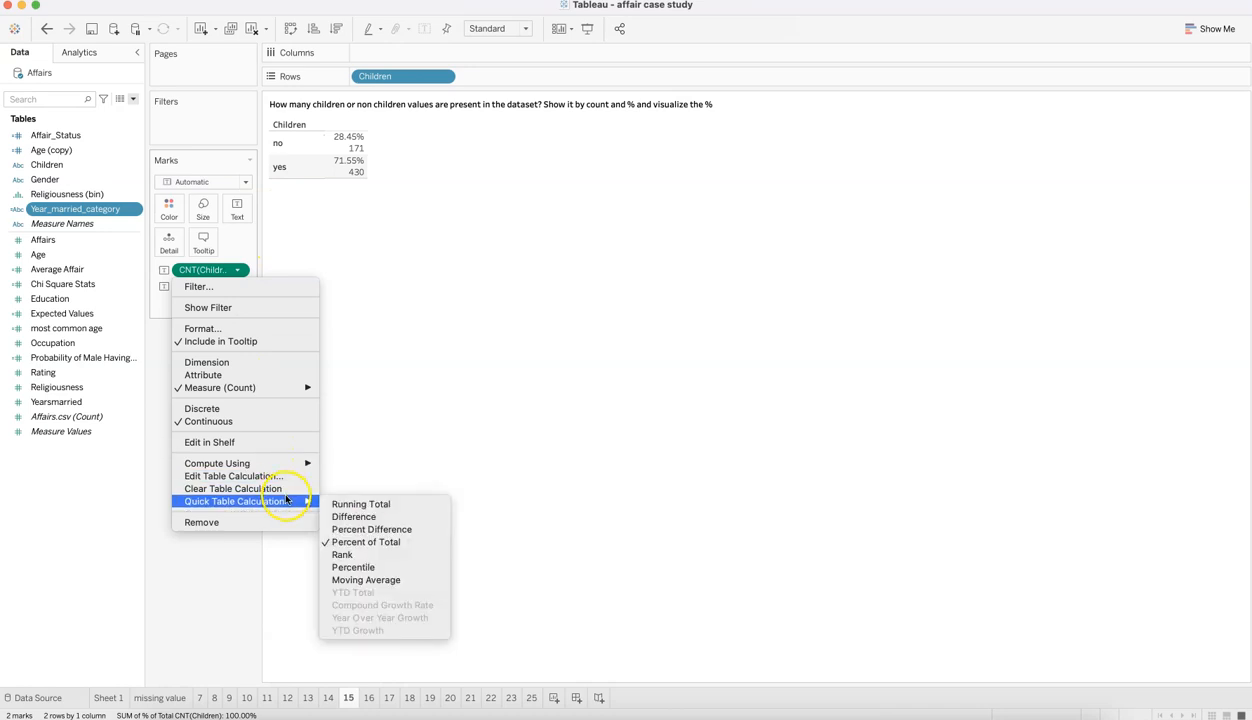
{"action": "mouse_move", "coordinate": [300, 464]}
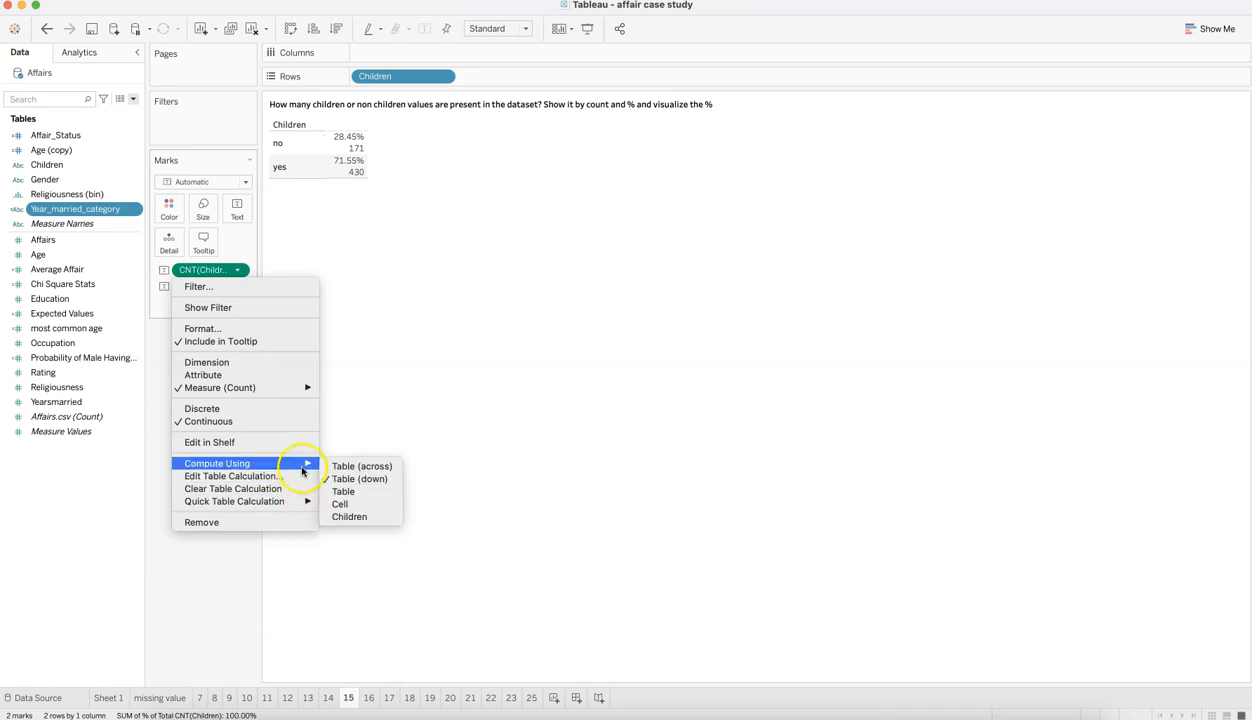
{"action": "left_click", "coordinate": [407, 211]}
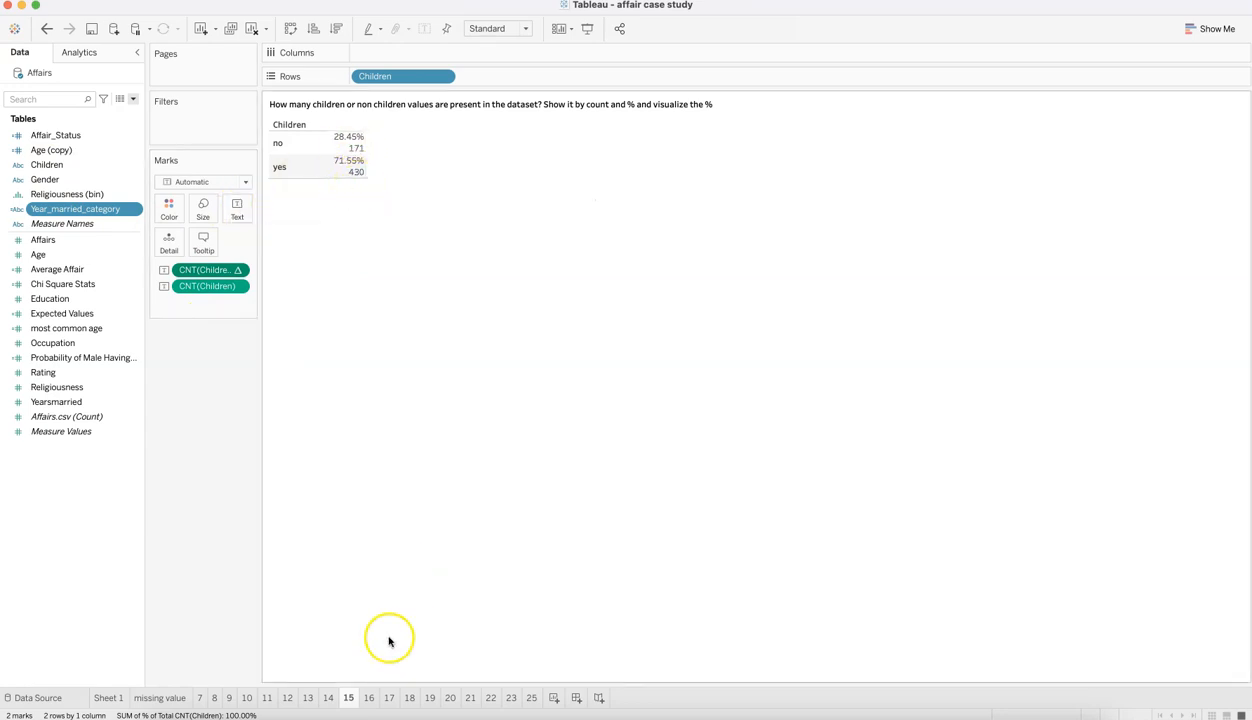
Open sheet 16 and compare the Affair_Status 1 percentages for people without and with children
{"action": "left_click", "coordinate": [369, 697]}
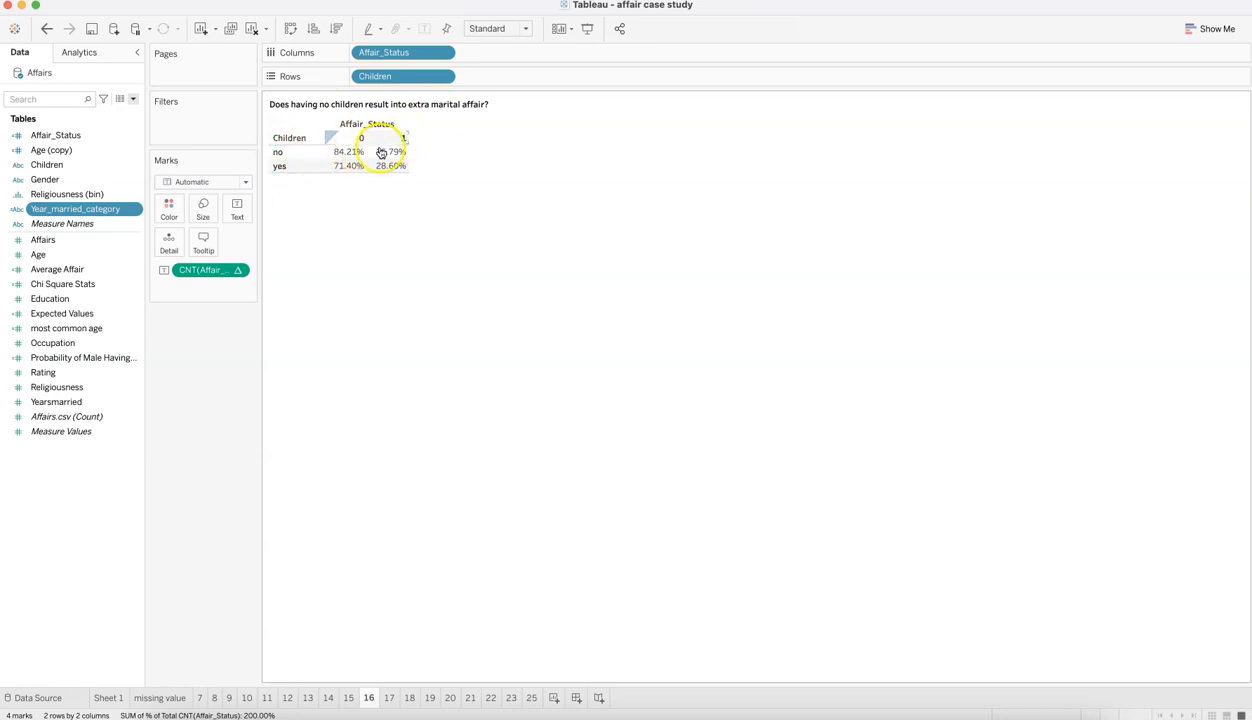
{"action": "mouse_move", "coordinate": [397, 158]}
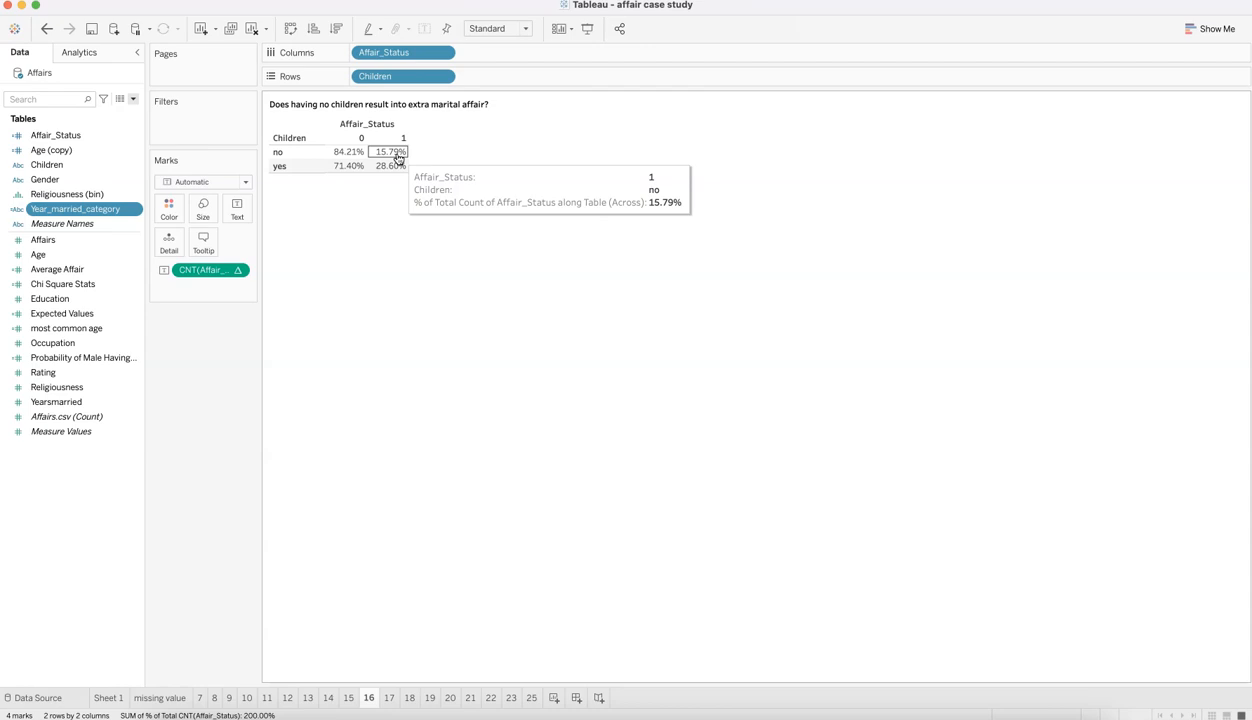
{"action": "left_click", "coordinate": [393, 167]}
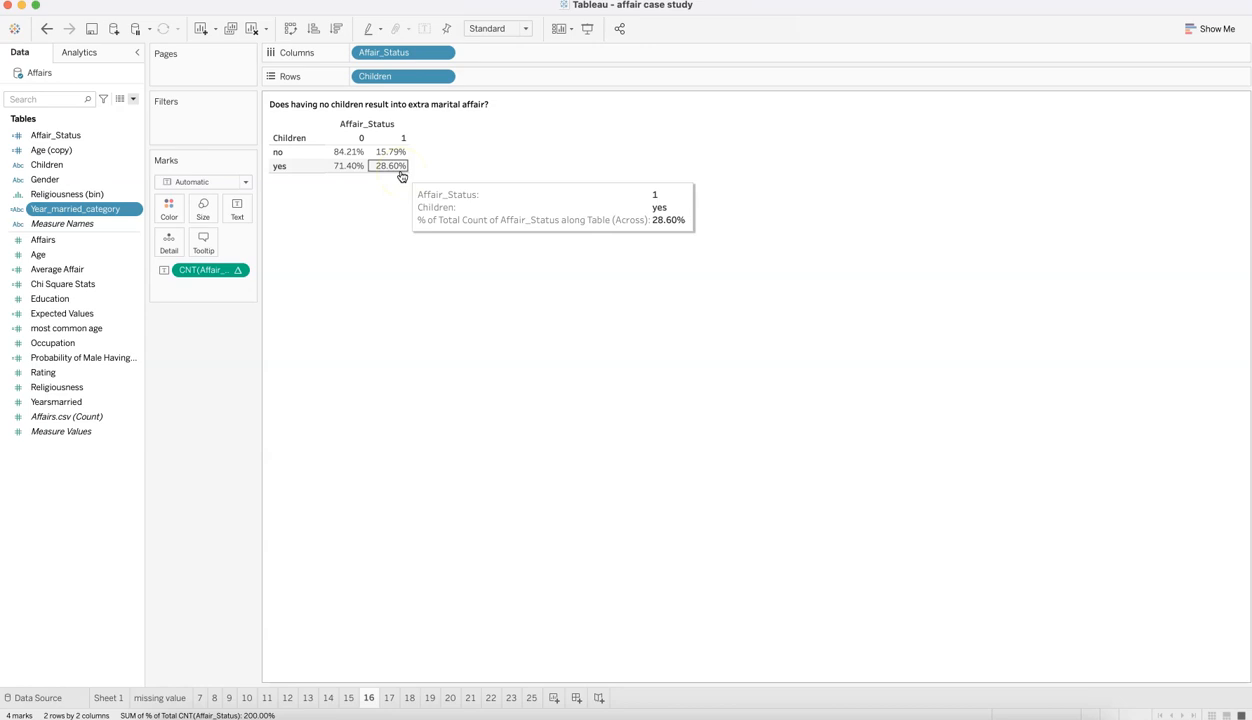
{"action": "left_click", "coordinate": [399, 172]}
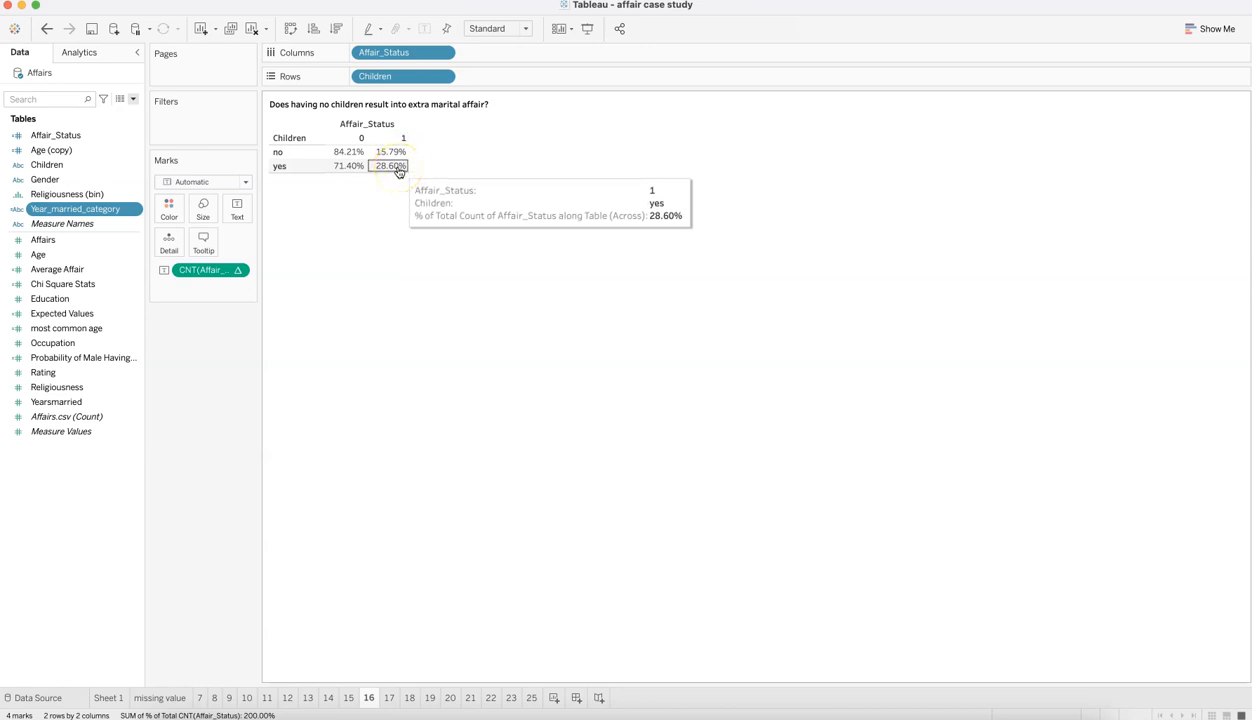
{"action": "left_click", "coordinate": [414, 455]}
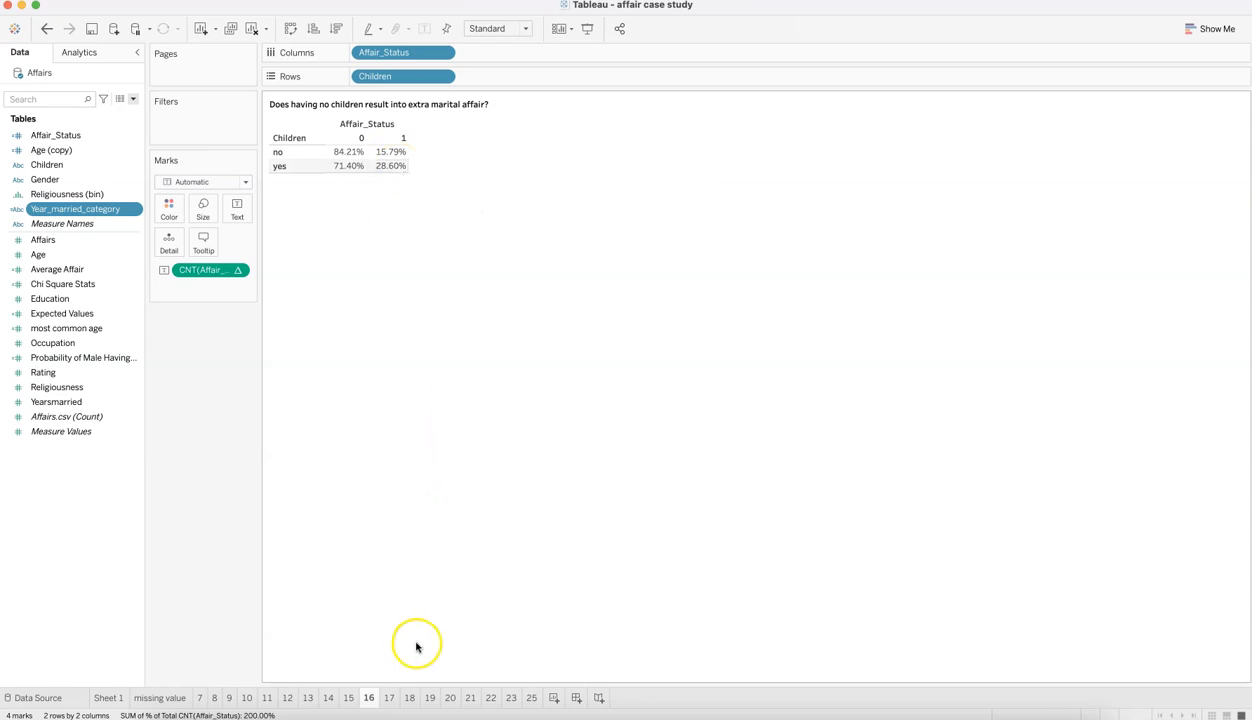
Open sheet 17 and review the religiousness distribution chart and the options set on its Religiousness column field
{"action": "left_click", "coordinate": [391, 698]}
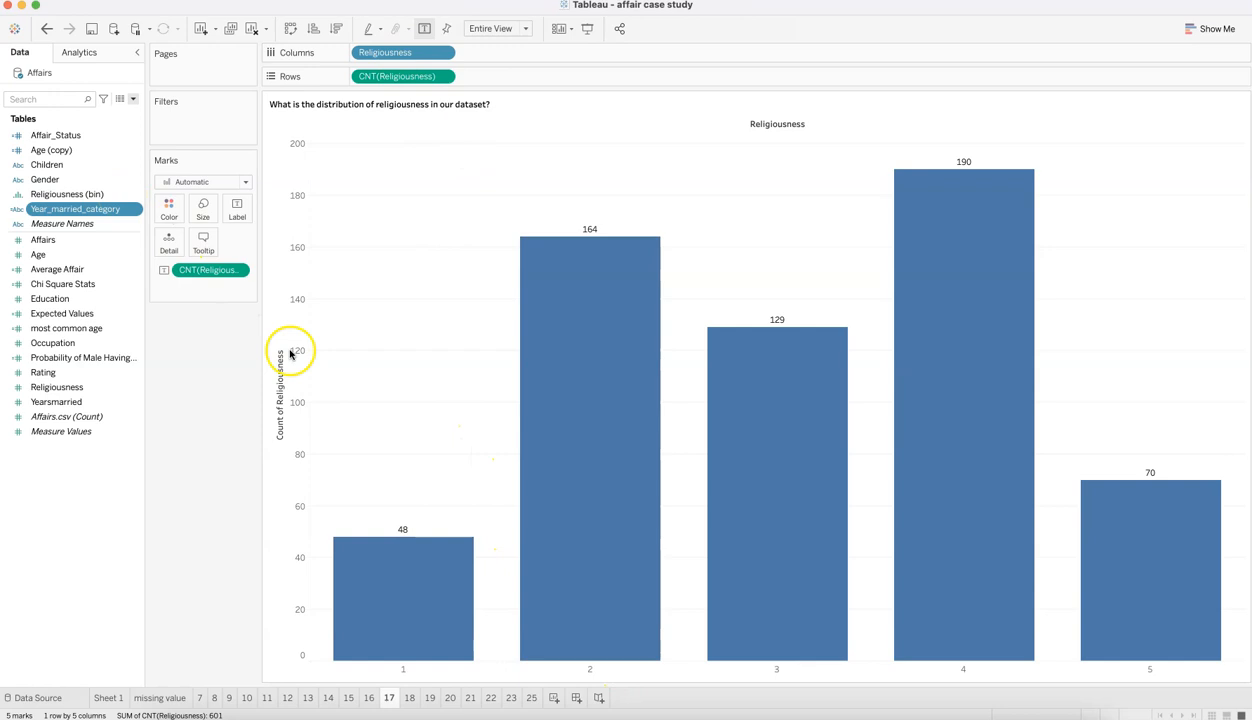
{"action": "left_click", "coordinate": [442, 52]}
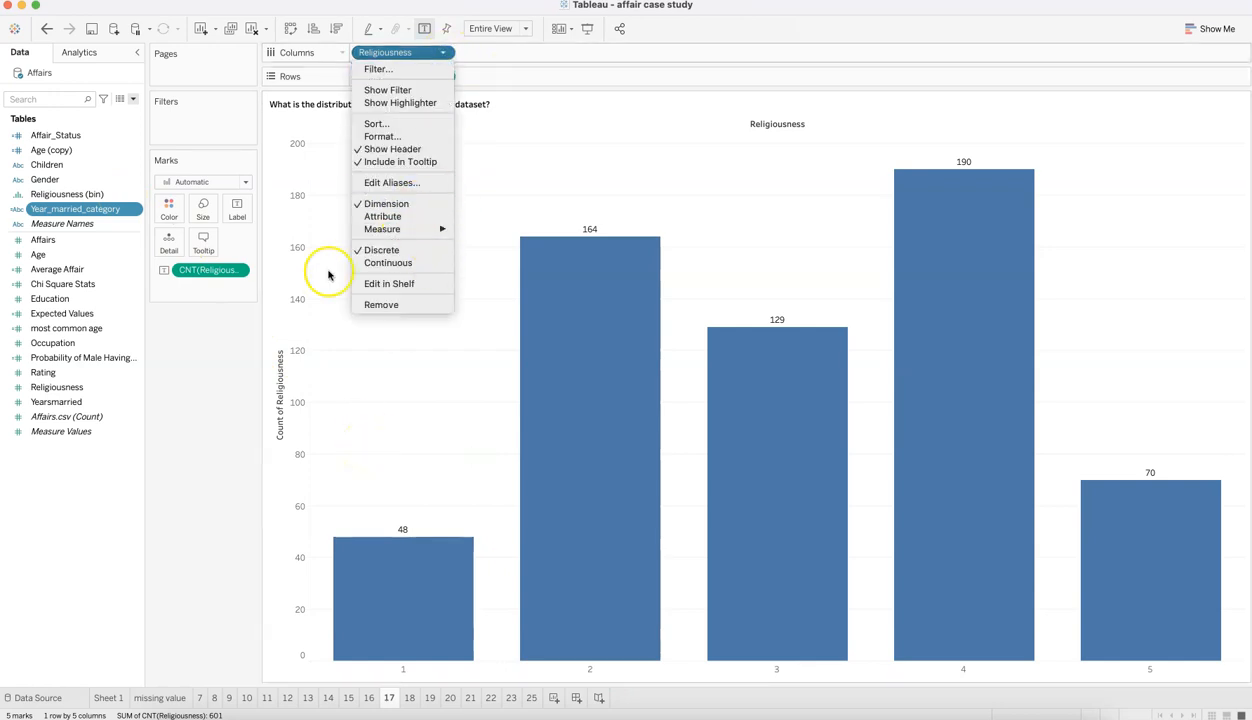
{"action": "left_click", "coordinate": [237, 394]}
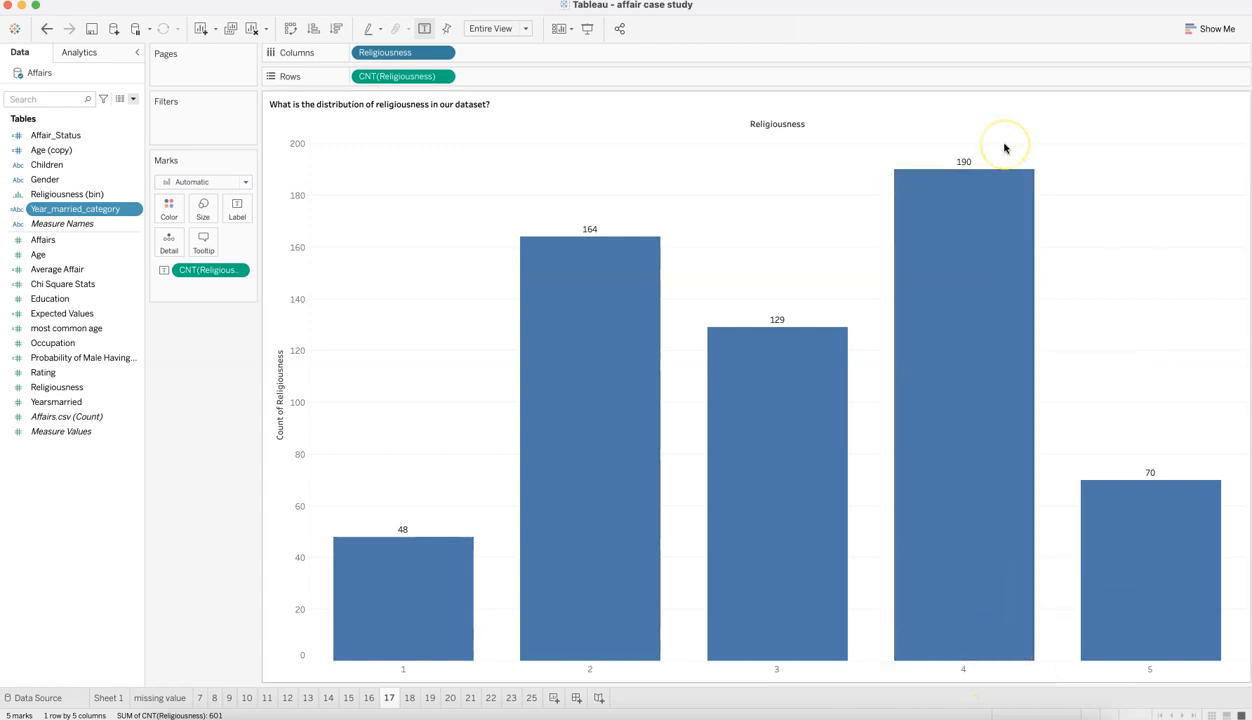
Switch to the Excel Mapping Table to look up religiousness codes 4 and 5, and return to the Tableau chart
{"action": "key", "text": "super+Tab"}
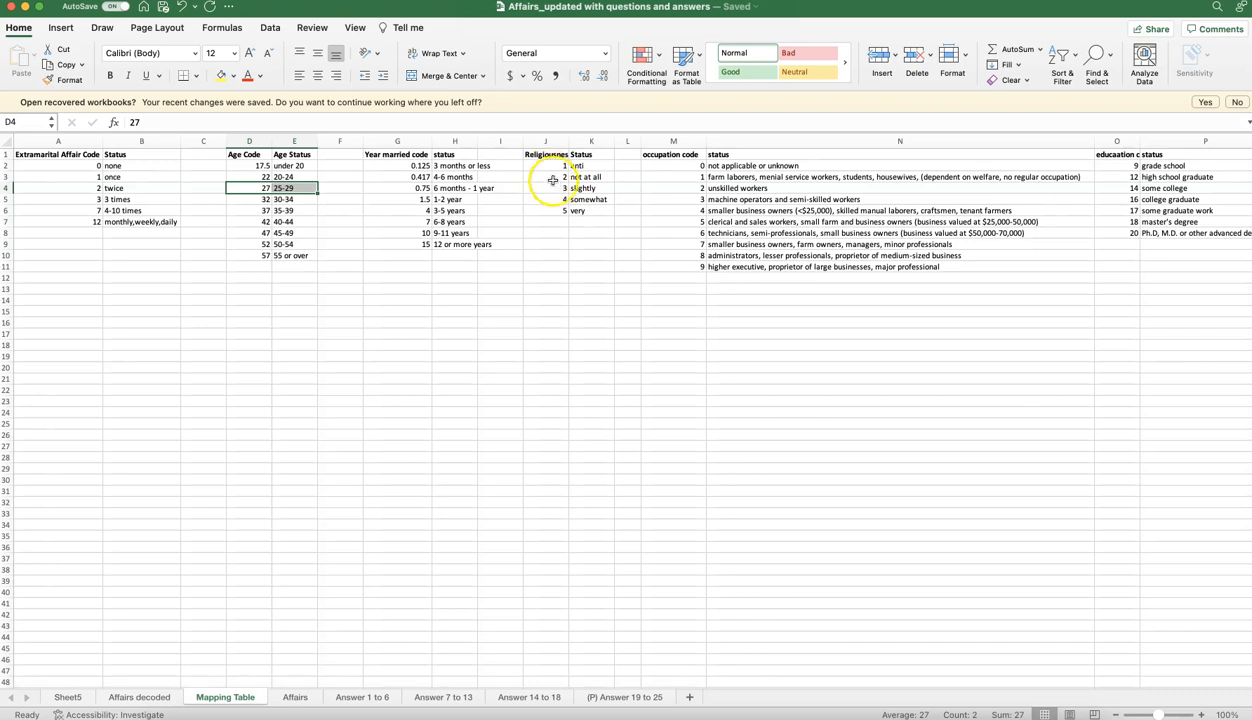
{"action": "left_click", "coordinate": [557, 198]}
{"action": "mouse_move", "coordinate": [564, 201]}
{"action": "left_mouse_down"}
{"action": "mouse_move", "coordinate": [590, 201]}
{"action": "mouse_move", "coordinate": [581, 212]}
{"action": "left_mouse_up"}
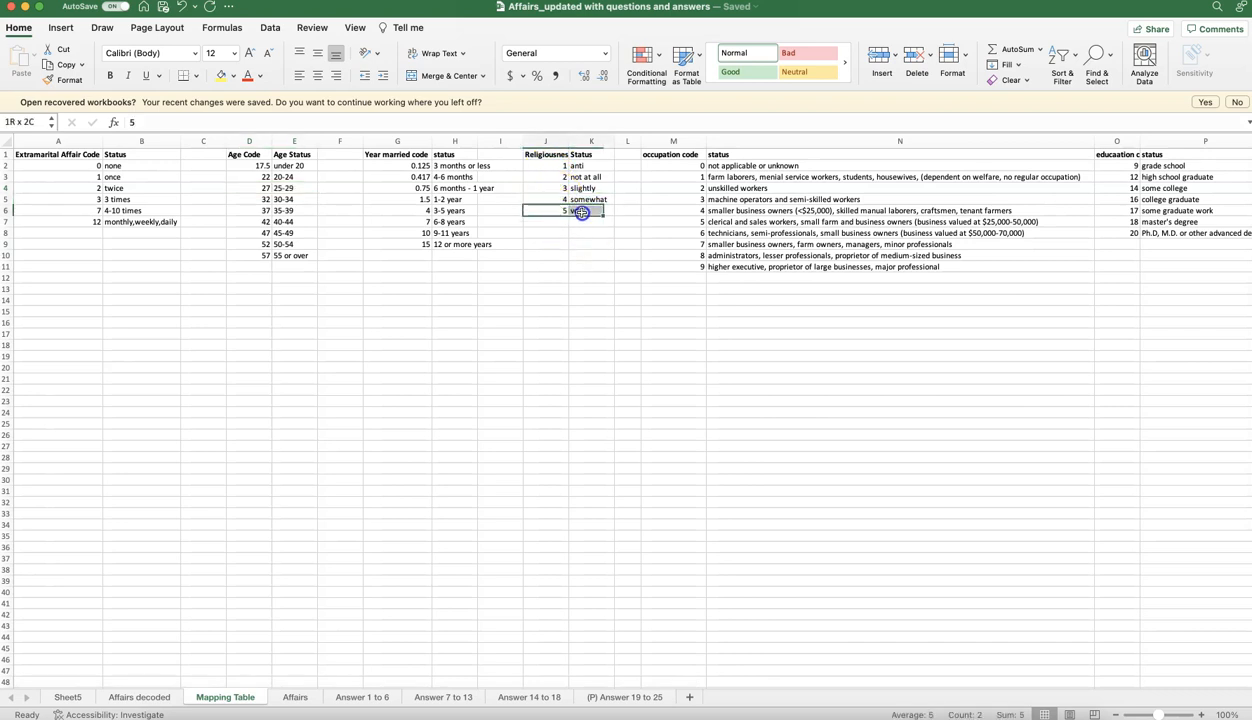
{"action": "key", "text": "super+Tab"}
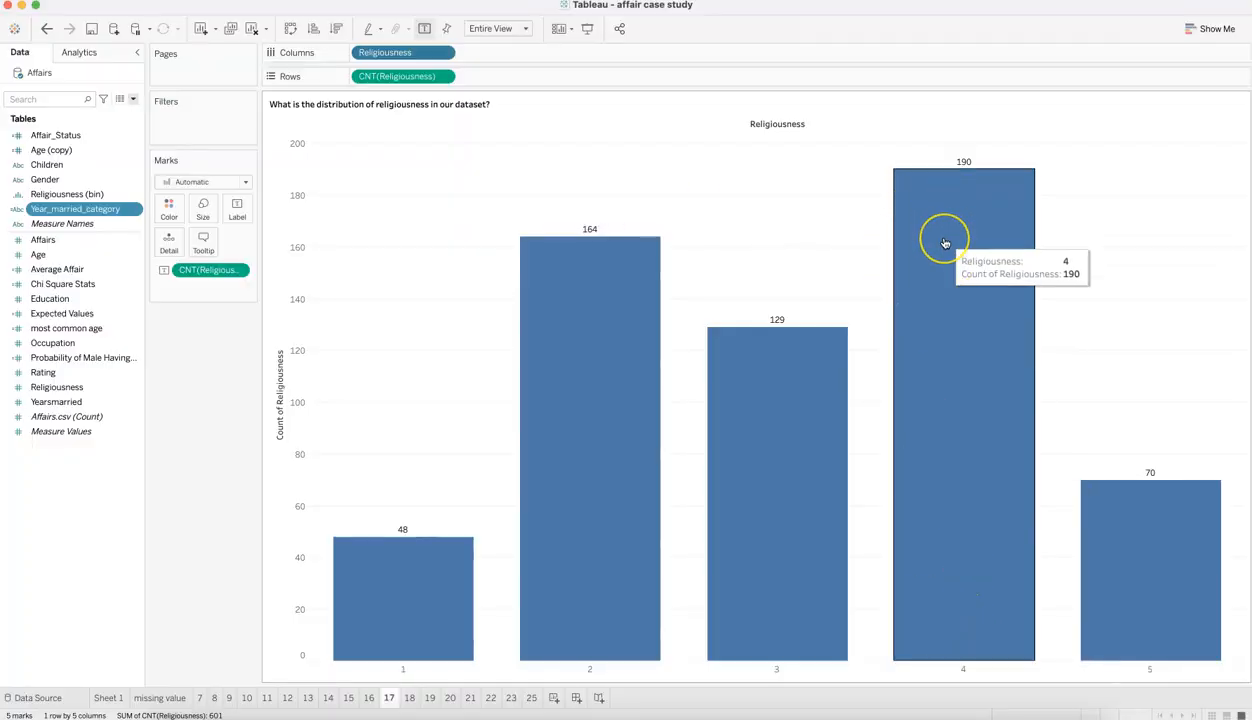
Look up religiousness codes 2 and 3 in the Excel Mapping Table and compare them with the matching bars in Tableau
{"action": "key", "text": "super+Tab"}
{"action": "left_click_drag", "start_coordinate": [556, 177], "coordinate": [585, 178]}
{"action": "key", "text": "super+Tab"}
{"action": "mouse_move", "coordinate": [548, 271]}
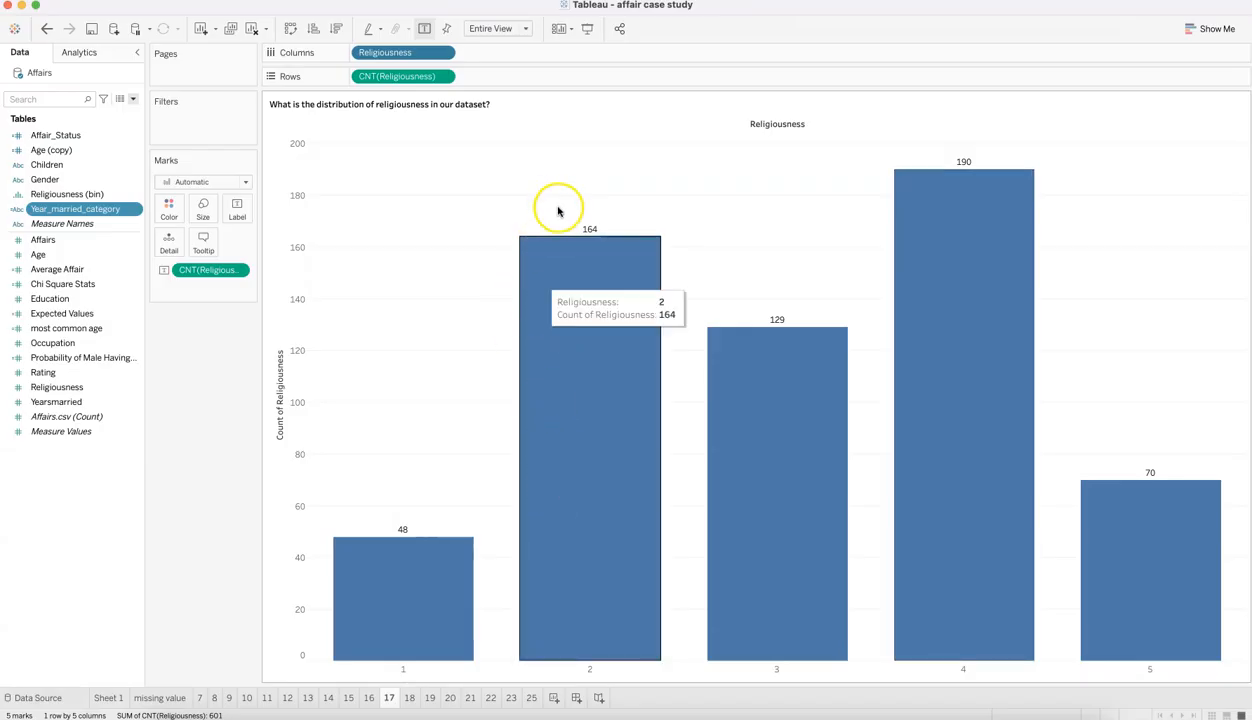
{"action": "key", "text": "super+Tab"}
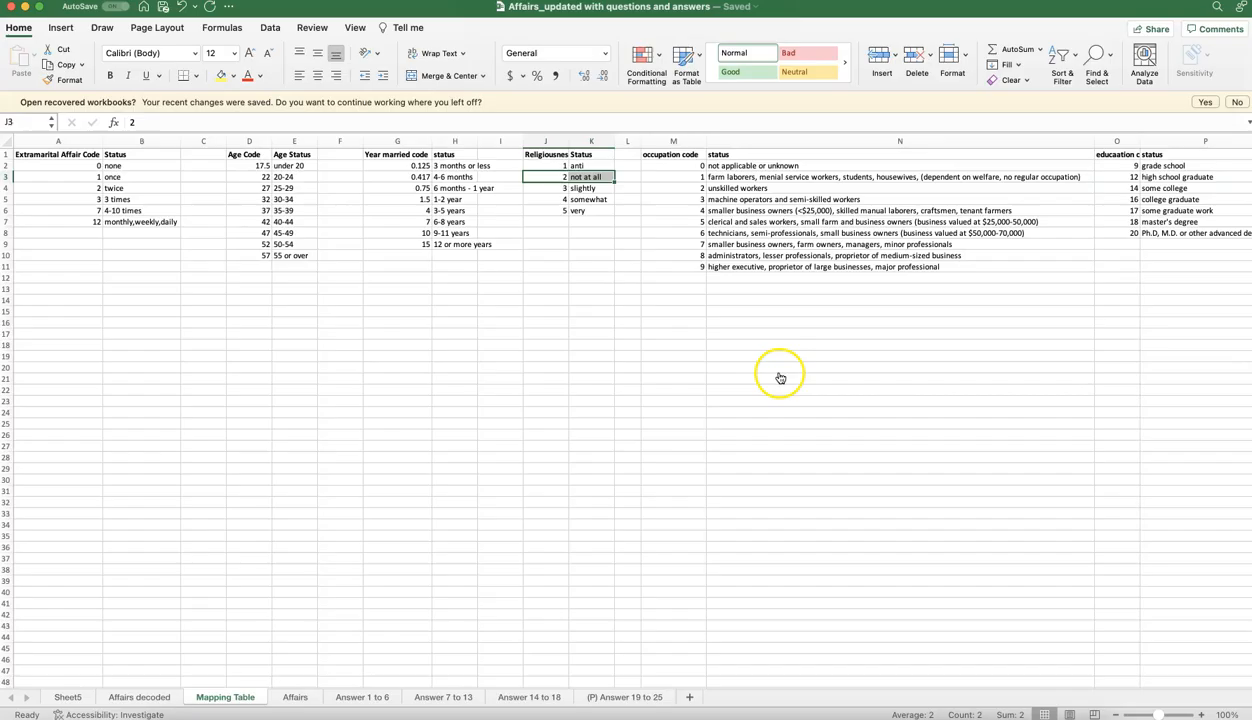
{"action": "left_click_drag", "start_coordinate": [556, 188], "coordinate": [595, 189]}
{"action": "key", "text": "super+Tab"}
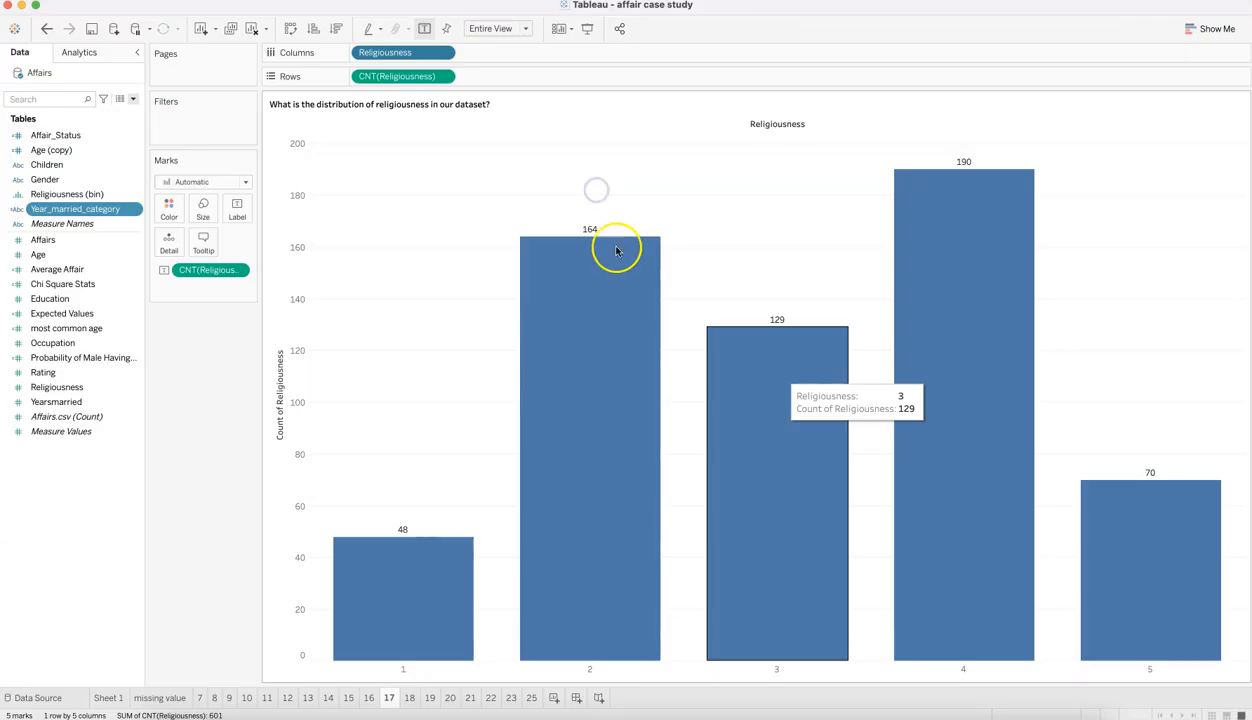
{"action": "mouse_move", "coordinate": [918, 332]}
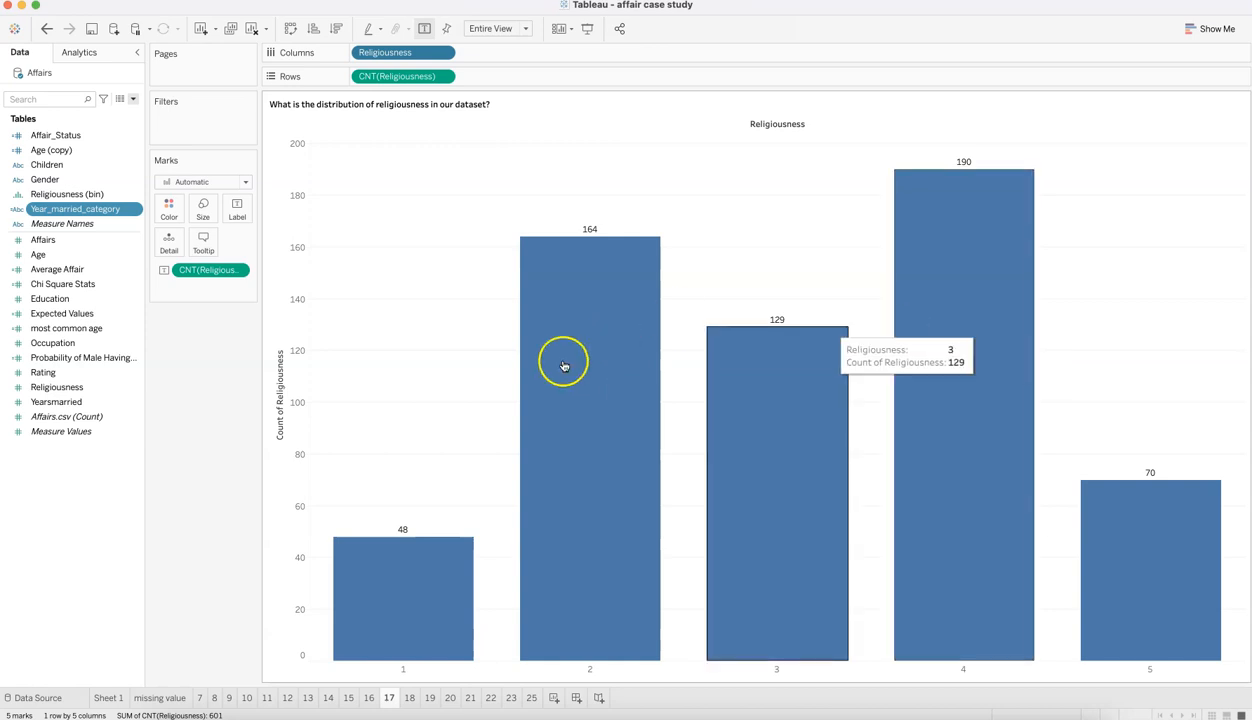
{"action": "mouse_move", "coordinate": [413, 560]}
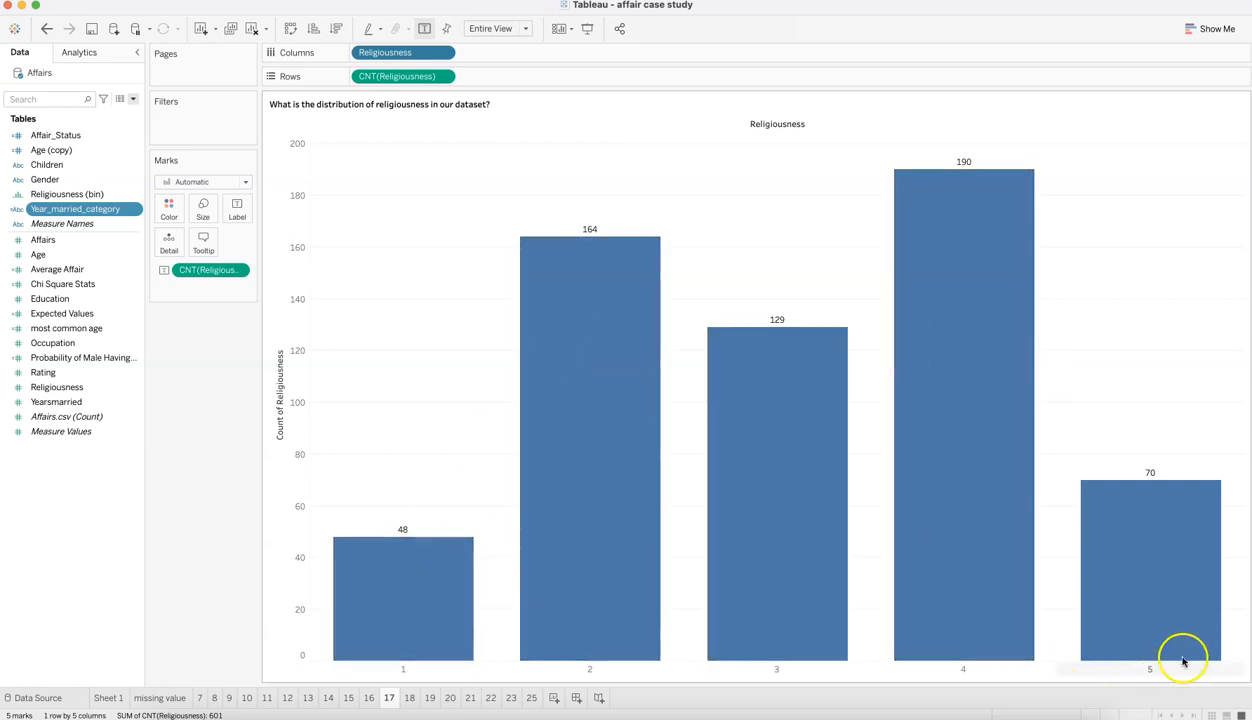
{"action": "mouse_move", "coordinate": [670, 578]}
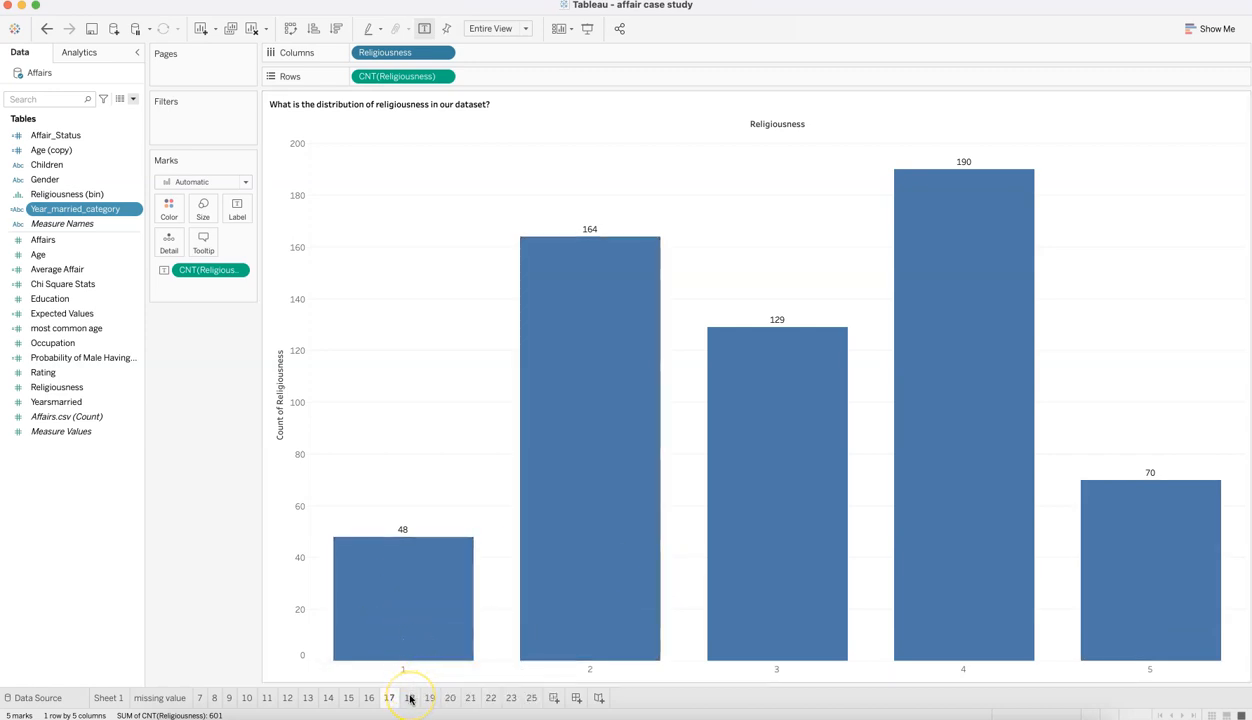
Open sheet 18 and compare the Affair_Status percentages across religiousness levels 1 to 5
{"action": "mouse_move", "coordinate": [410, 699]}
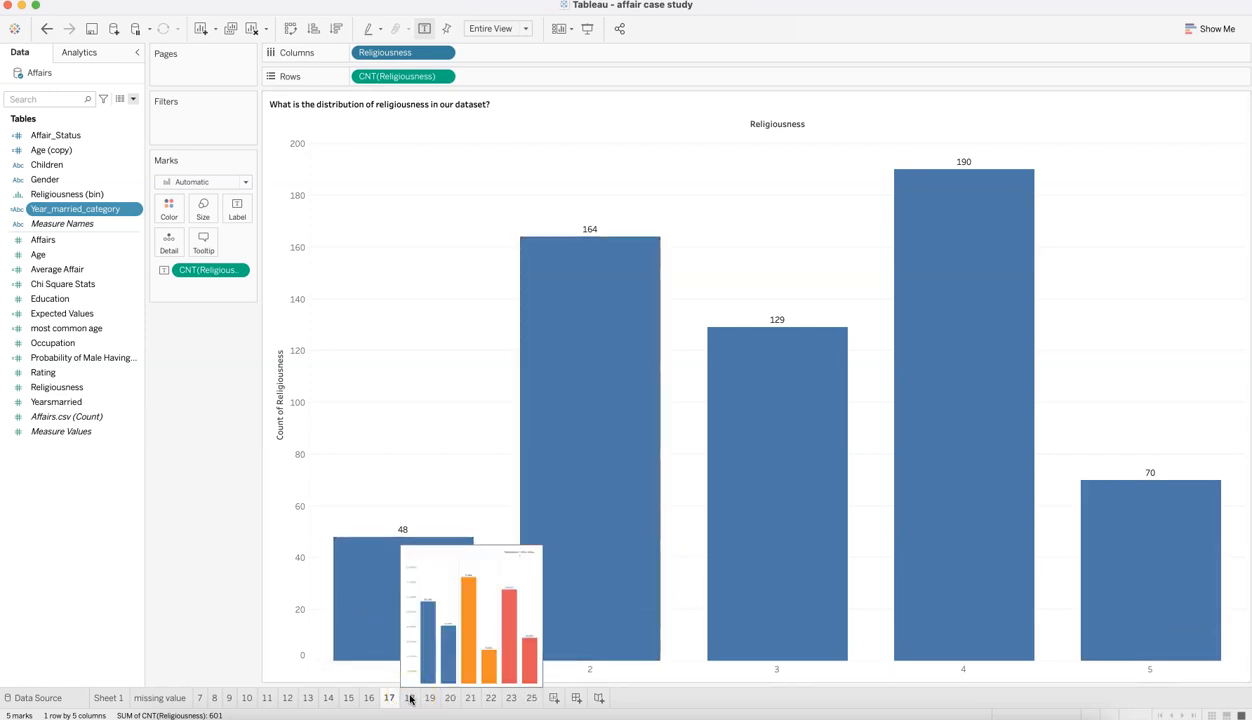
{"action": "left_click", "coordinate": [410, 699]}
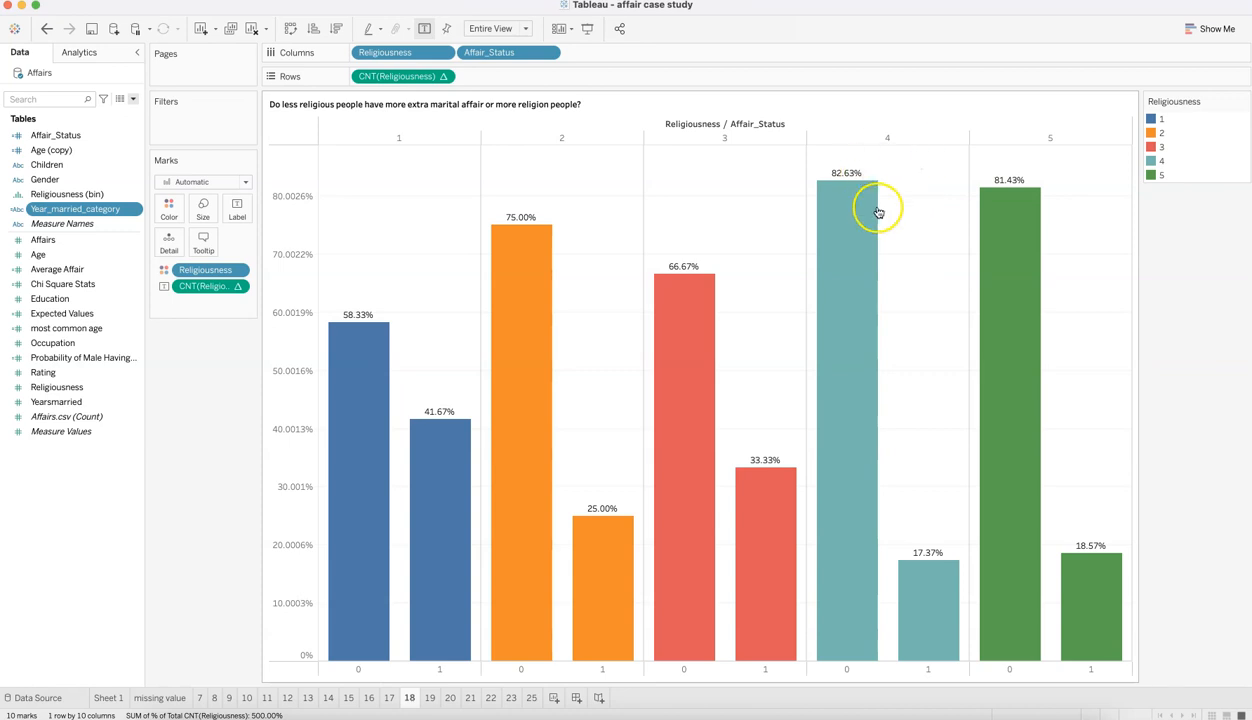
{"action": "mouse_move", "coordinate": [889, 194]}
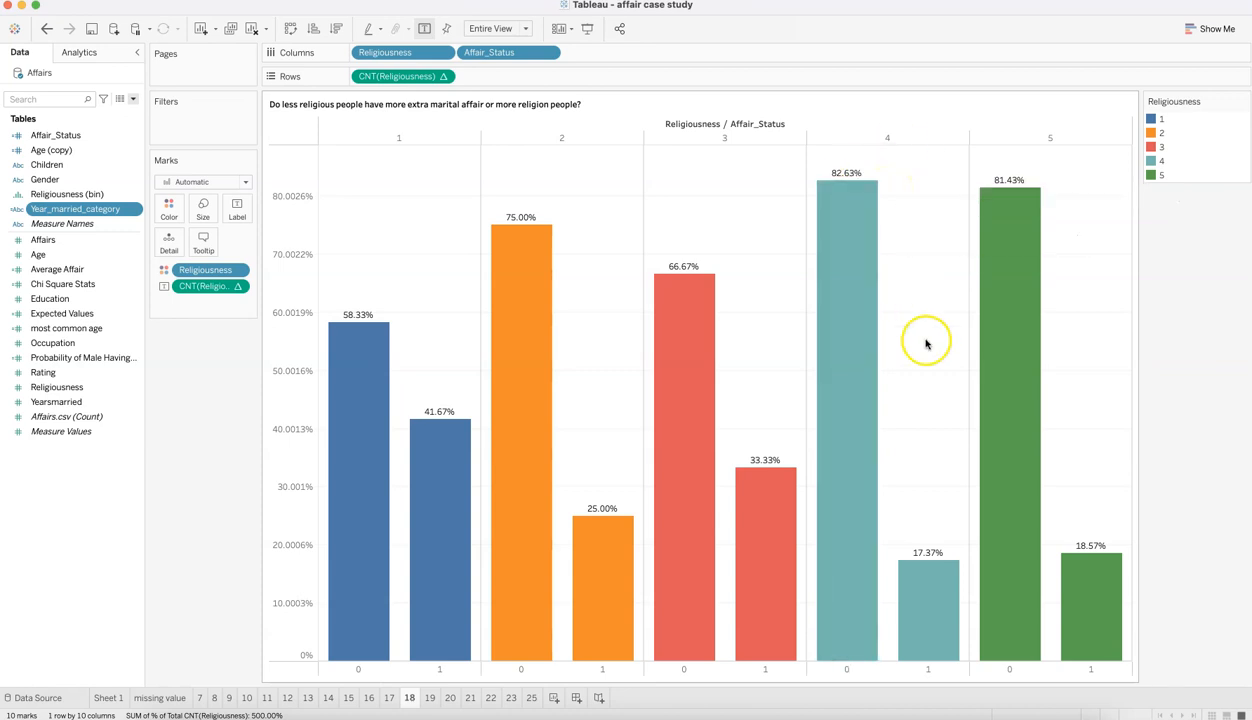
{"action": "mouse_move", "coordinate": [719, 490]}
{"action": "mouse_move", "coordinate": [437, 416]}
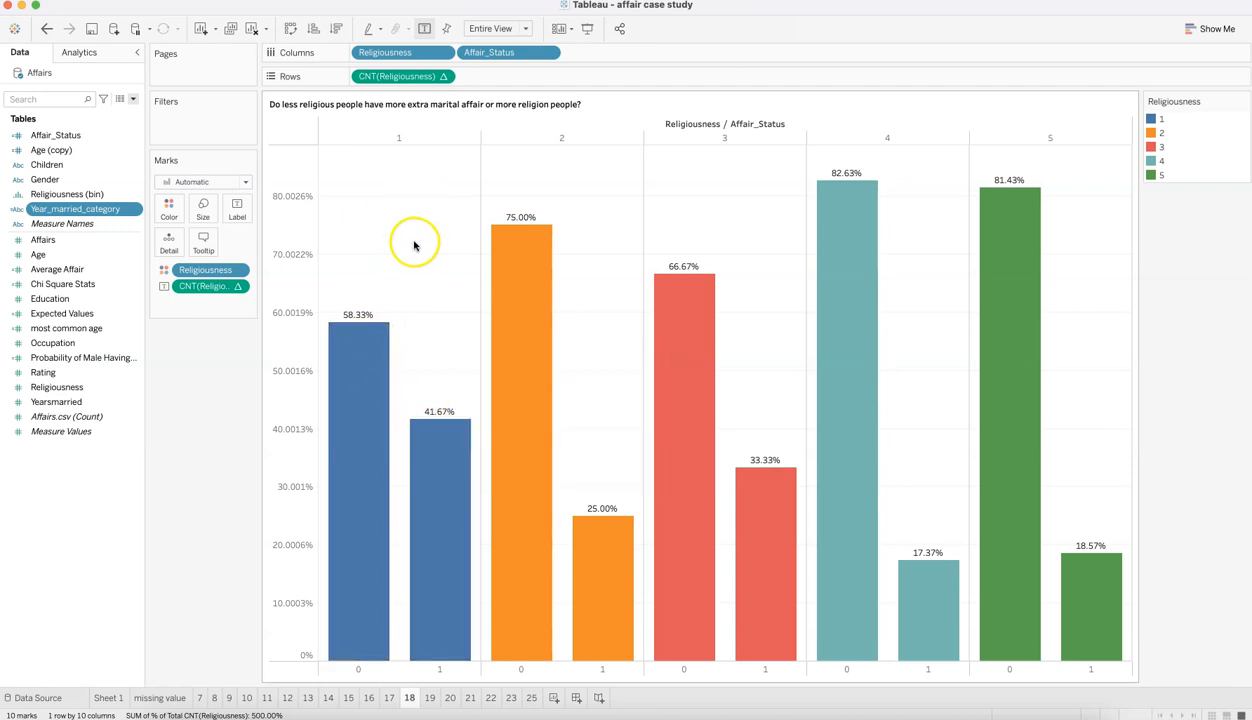
{"action": "mouse_move", "coordinate": [383, 353]}
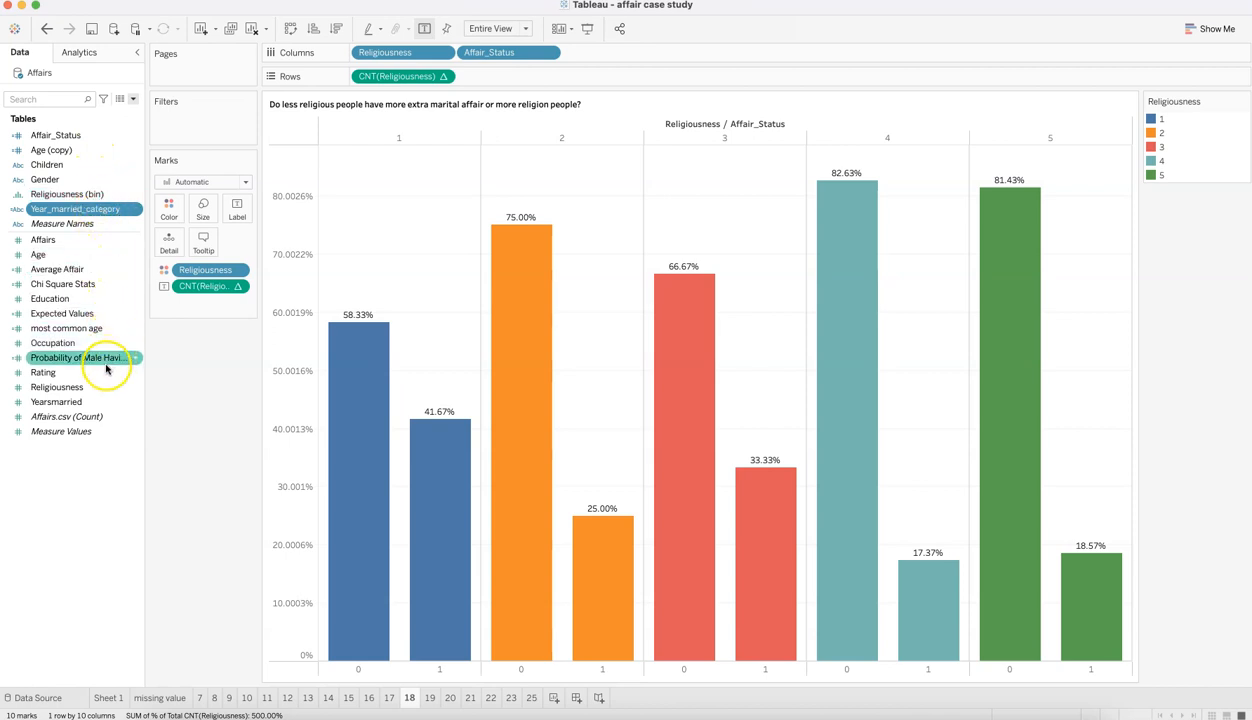
Add Religiousness to the bar labels on sheet 18 as a Count alongside the percentages
{"action": "left_click_drag", "start_coordinate": [100, 387], "coordinate": [236, 220]}
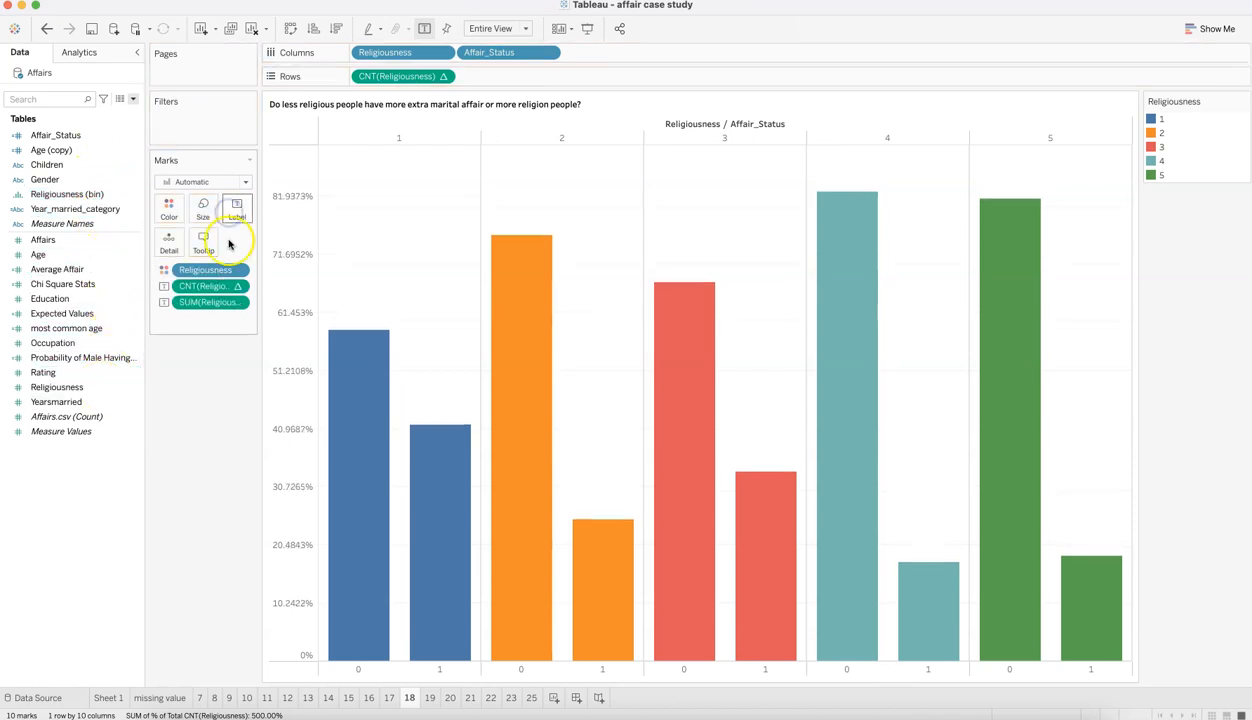
{"action": "left_click", "coordinate": [237, 302]}
{"action": "mouse_move", "coordinate": [293, 420]}
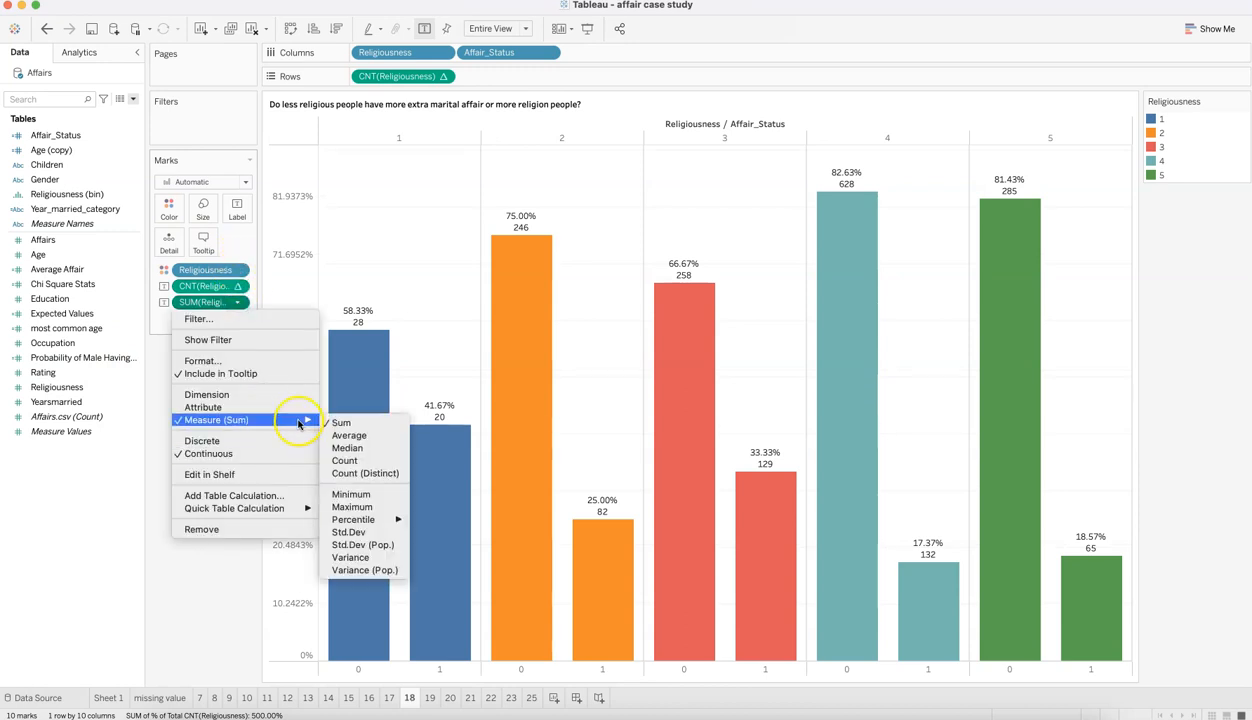
{"action": "left_click", "coordinate": [355, 461]}
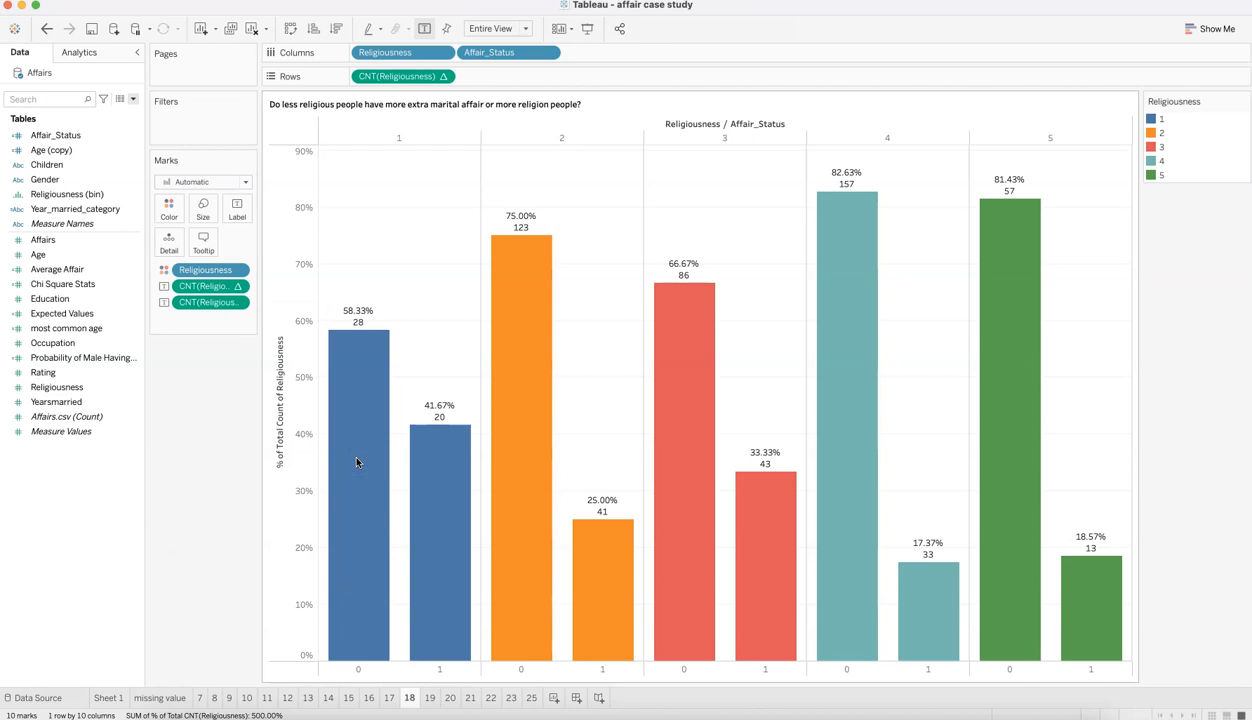
Examine the counts and percentages of the Affair_Status bars for religiousness levels 1, 2 and 3
{"action": "left_click", "coordinate": [358, 350]}
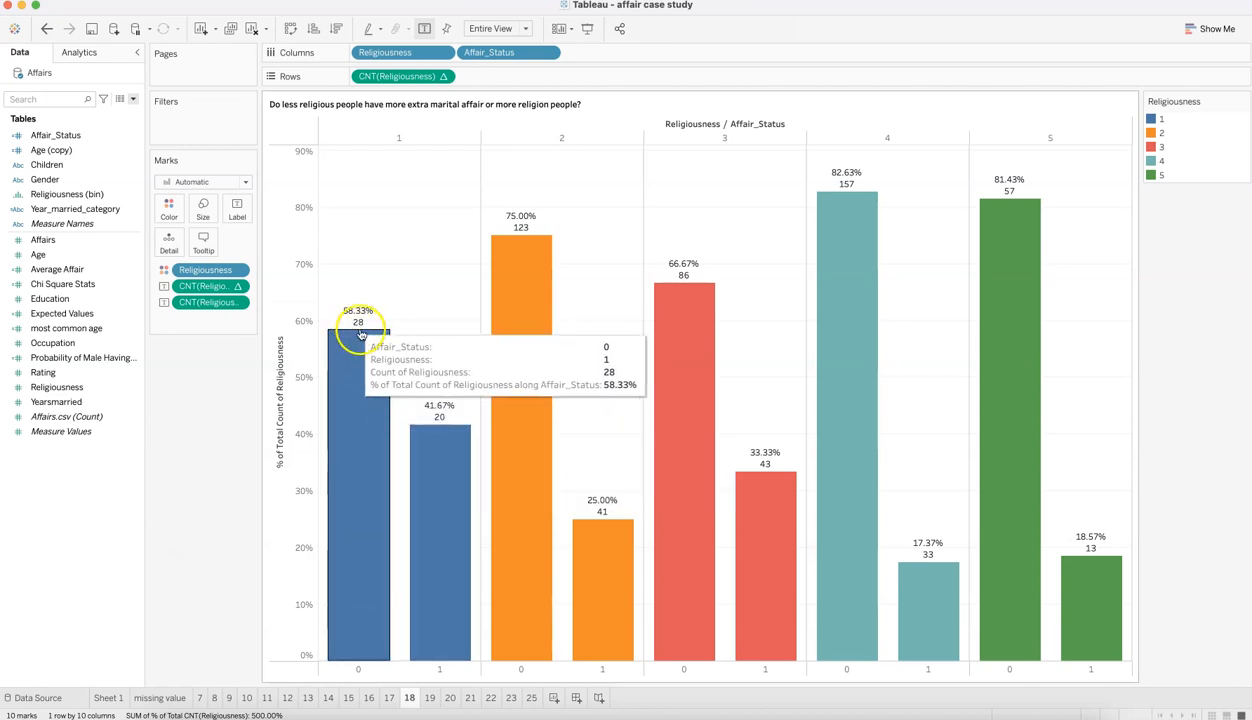
{"action": "left_click", "coordinate": [447, 455]}
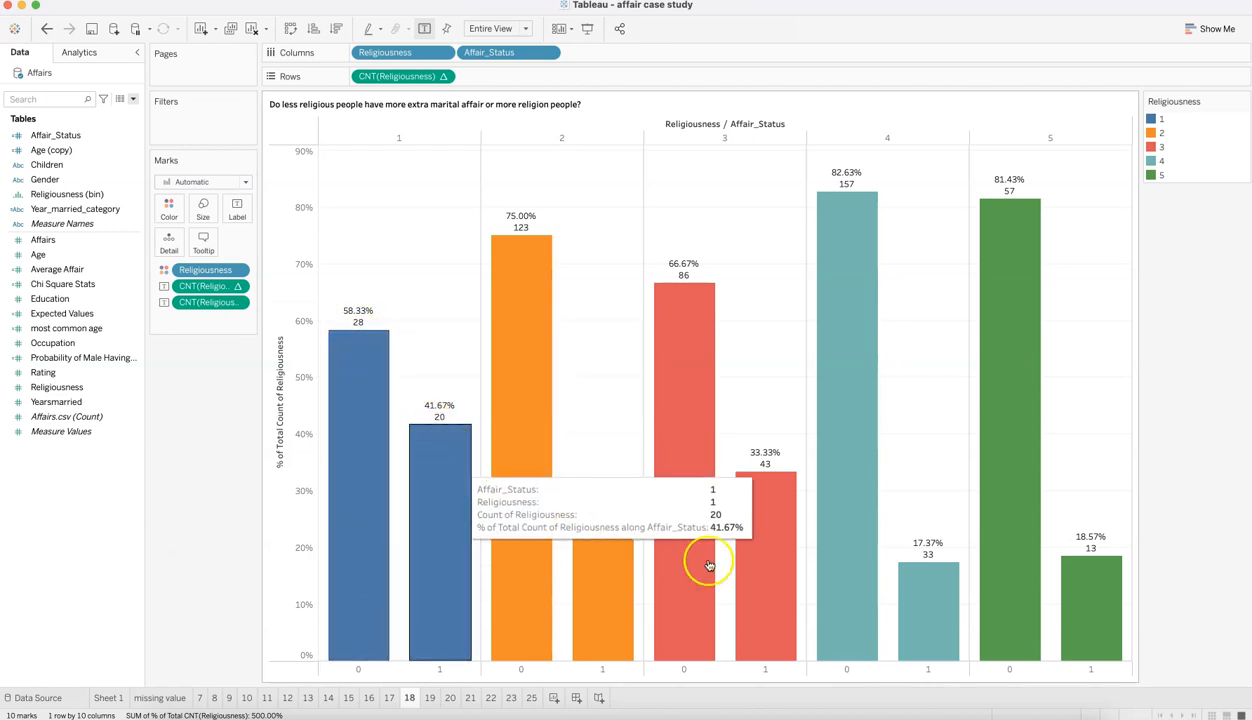
{"action": "left_click", "coordinate": [763, 513]}
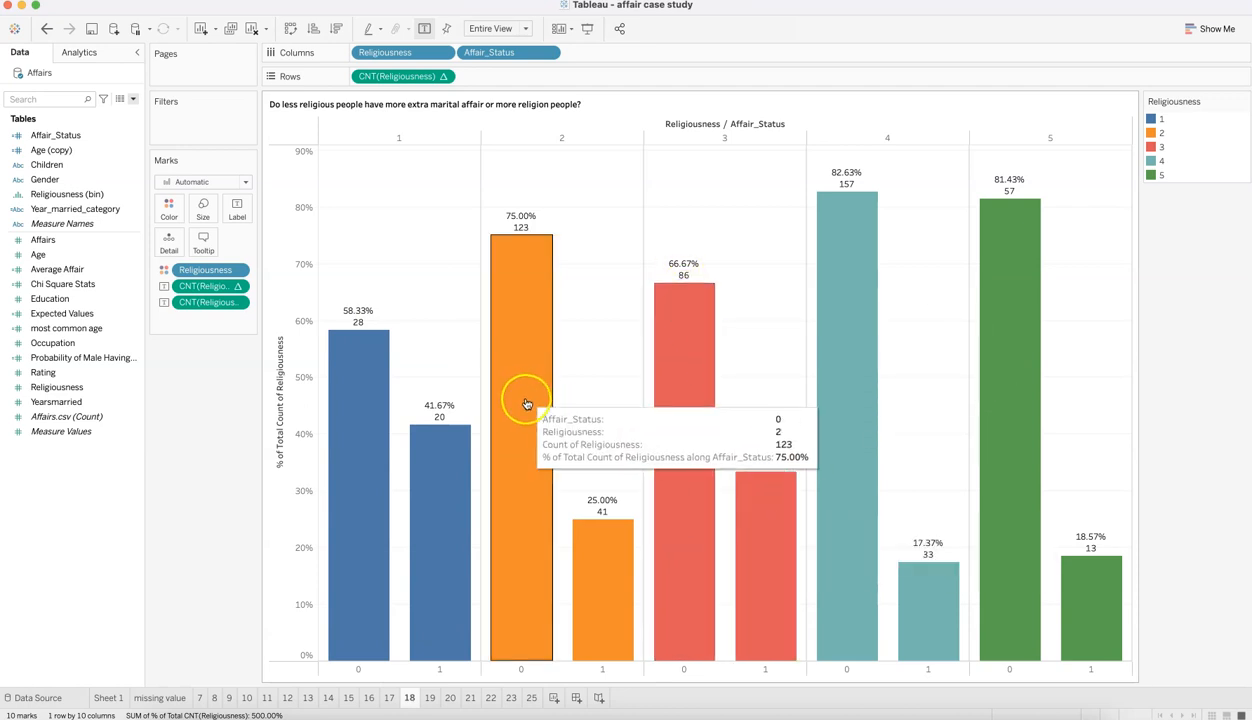
{"action": "left_click", "coordinate": [689, 320]}
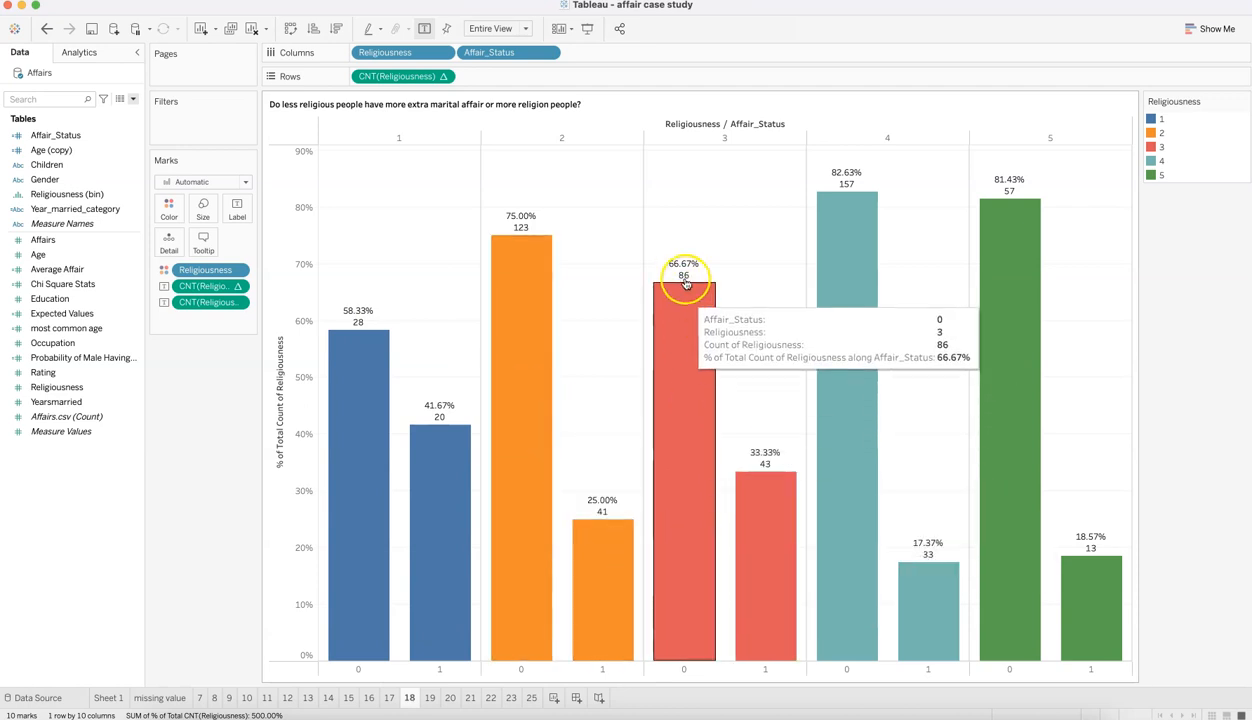
{"action": "left_click", "coordinate": [362, 365]}
{"action": "left_click", "coordinate": [357, 357]}
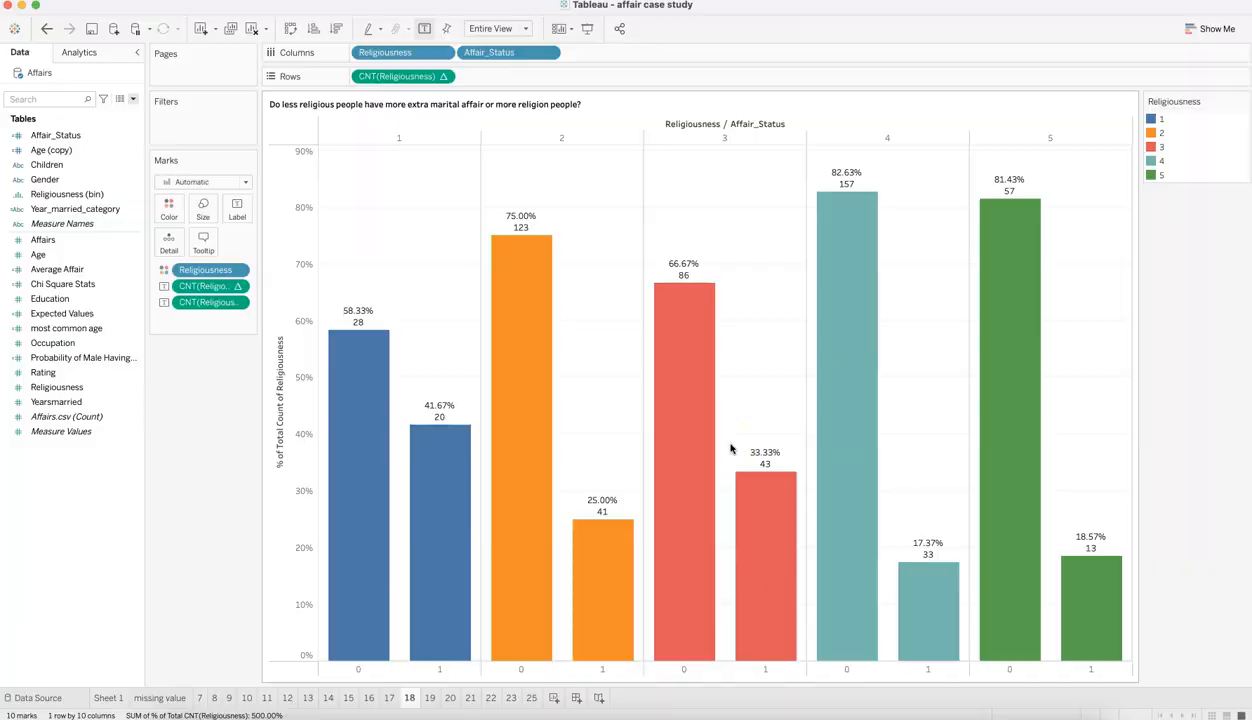
Compare the Affair_Status bars for religiousness levels 3 and 1 on sheet 18
{"action": "key", "text": "super+Tab"}
{"action": "key", "text": "super+Tab"}
{"action": "mouse_move", "coordinate": [762, 472]}
{"action": "mouse_move", "coordinate": [359, 323]}
{"action": "mouse_move", "coordinate": [425, 430]}
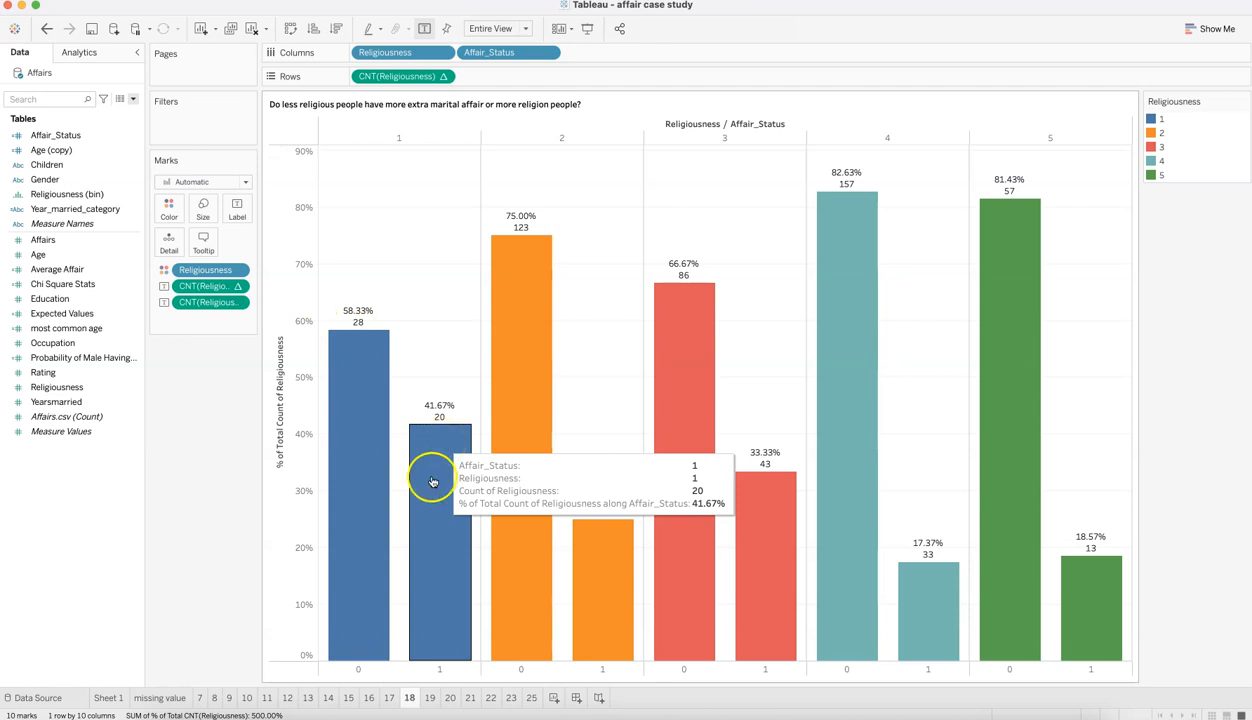
Open sheet 19 and examine the male count with Affair_Status 1 against the overall grand total
{"action": "left_click", "coordinate": [431, 698]}
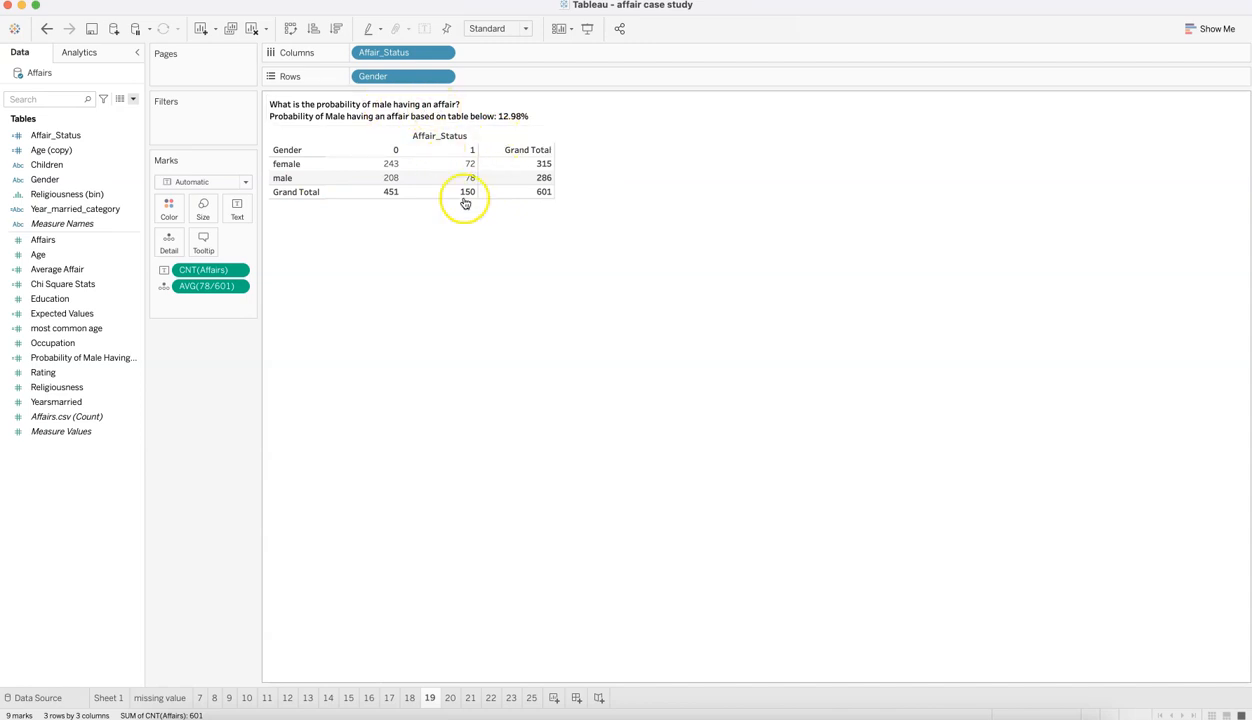
{"action": "mouse_move", "coordinate": [549, 198]}
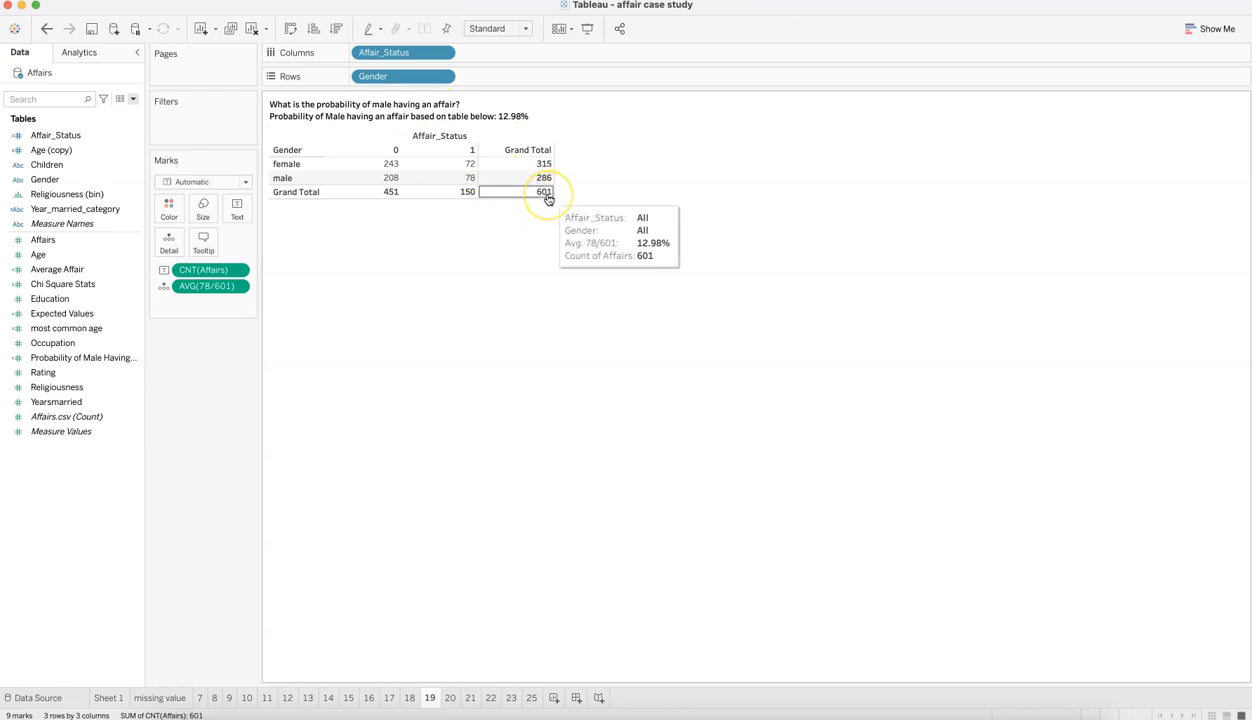
{"action": "mouse_move", "coordinate": [469, 183]}
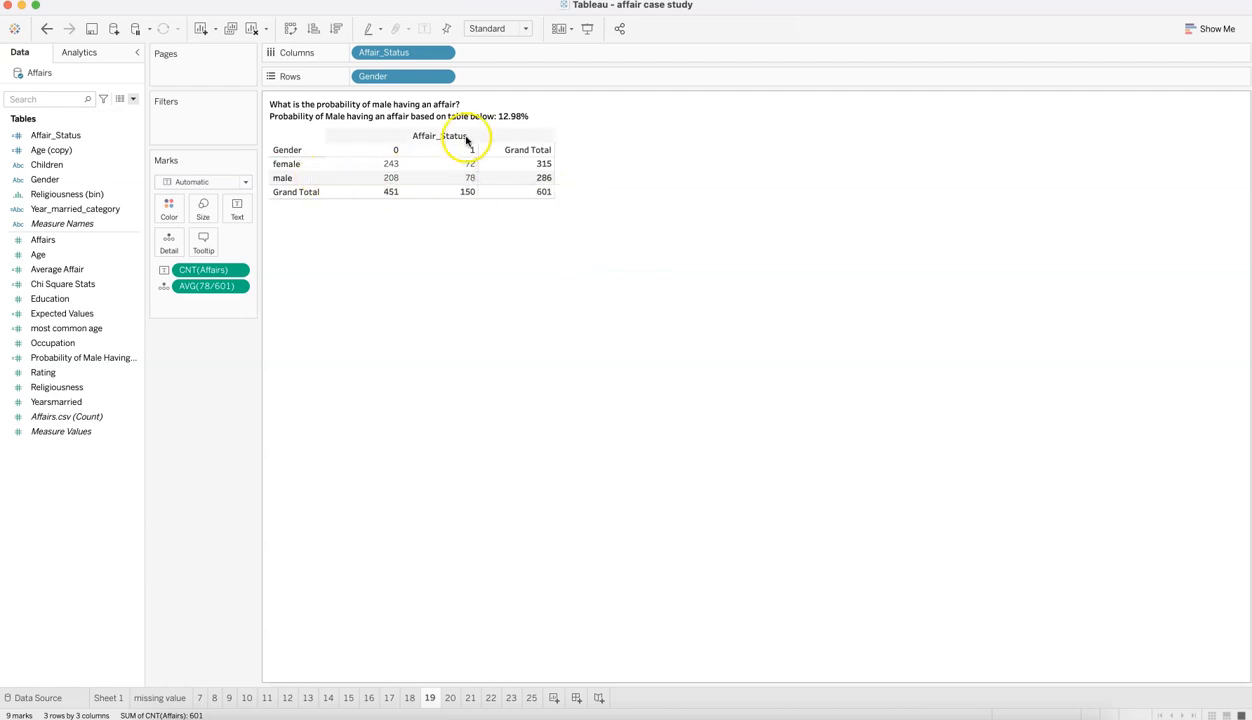
{"action": "mouse_move", "coordinate": [506, 193]}
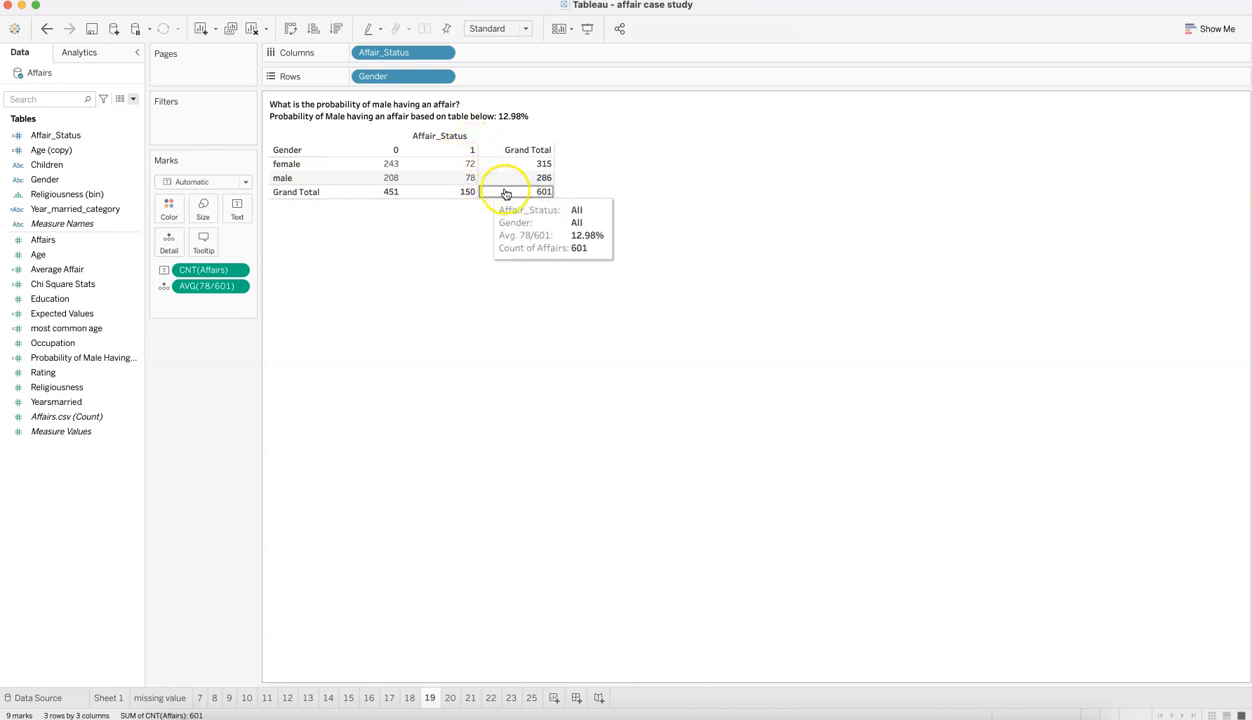
Inspect how the AVG(78/601) field is inserted in sheet 19's title, leaving the title unchanged
{"action": "double_click", "coordinate": [512, 117]}
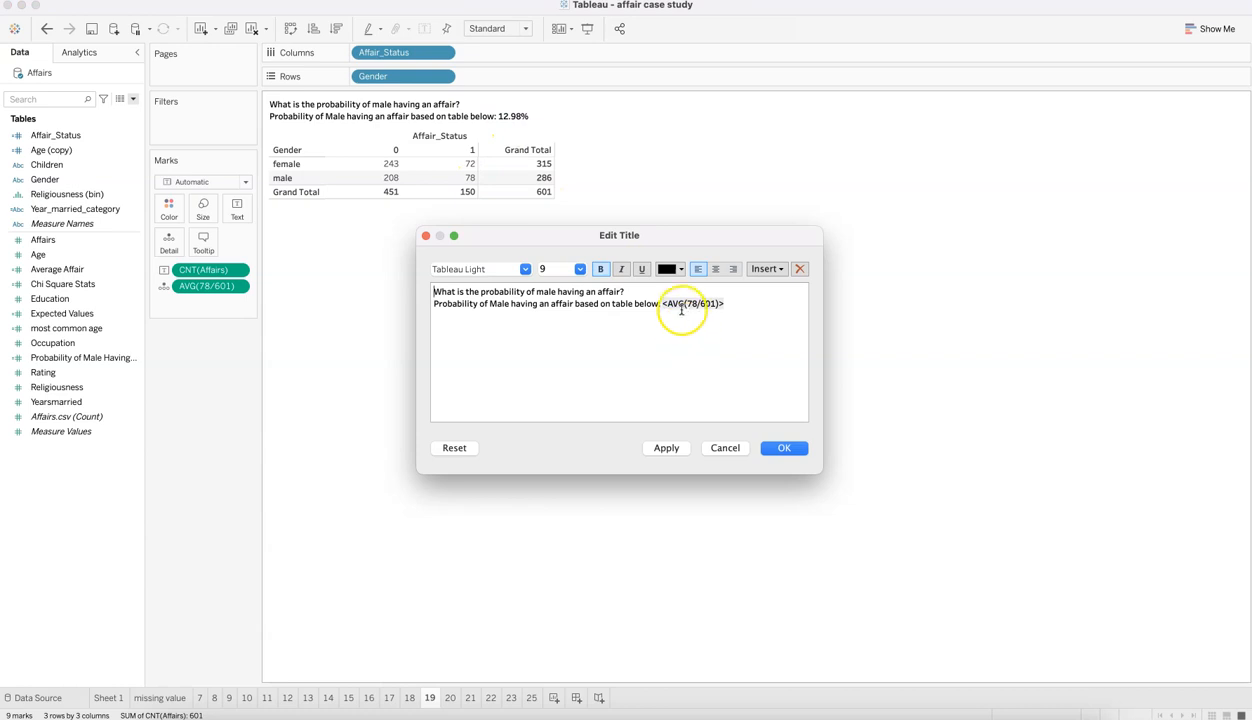
{"action": "left_click", "coordinate": [725, 447]}
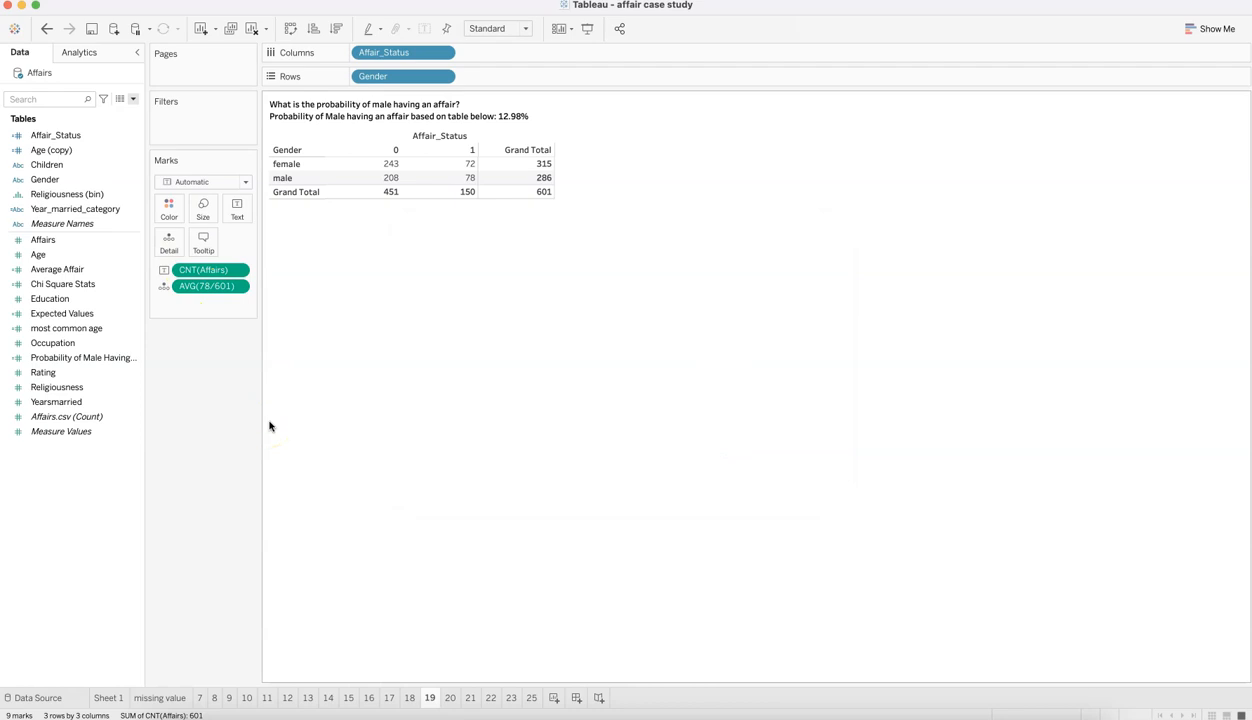
{"action": "double_click", "coordinate": [460, 110]}
{"action": "left_click_drag", "start_coordinate": [562, 303], "coordinate": [740, 300]}
{"action": "left_click", "coordinate": [767, 269]}
{"action": "left_click", "coordinate": [802, 477]}
{"action": "left_click", "coordinate": [733, 448]}
Open sheet 20 and compare the affair count of males with children against that row's grand total
{"action": "left_click", "coordinate": [452, 698]}
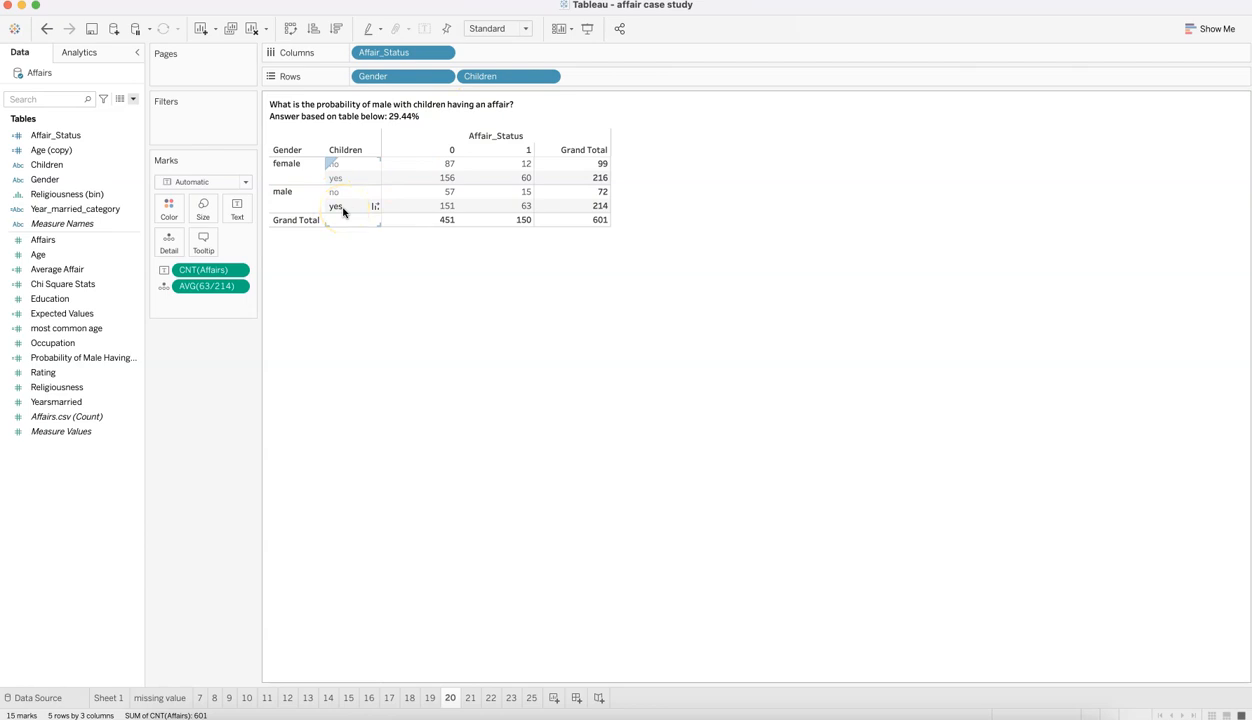
{"action": "mouse_move", "coordinate": [518, 213]}
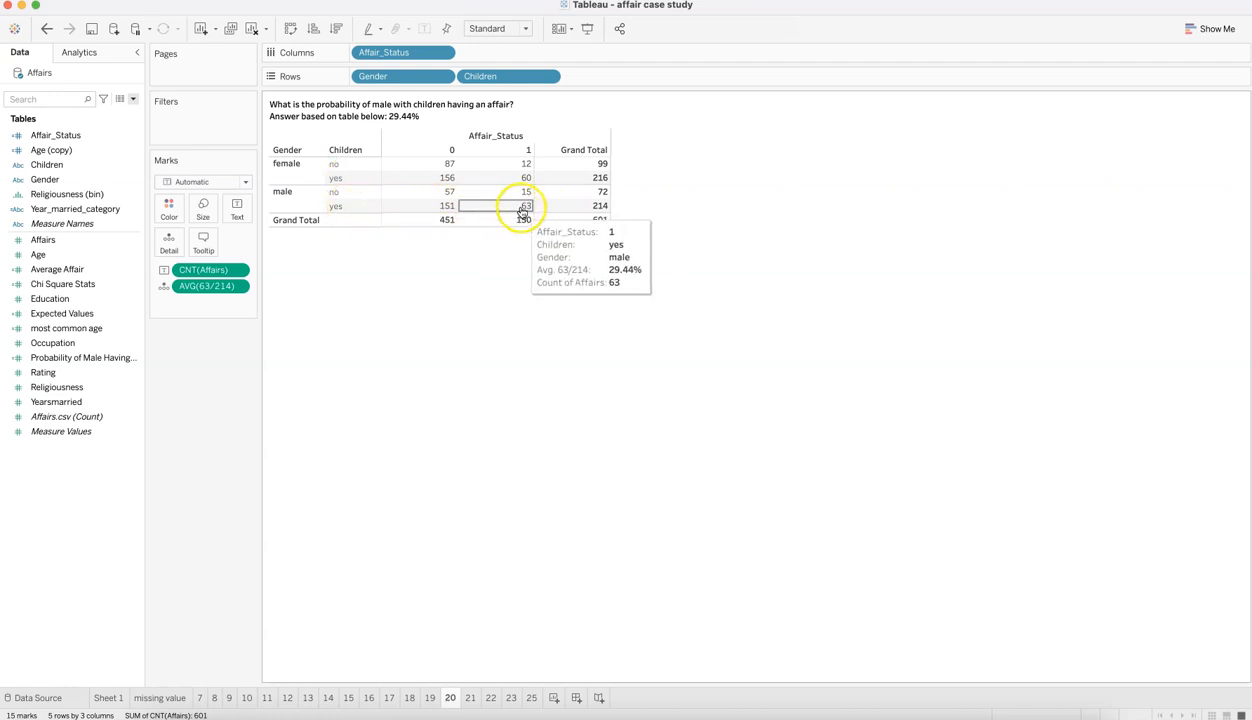
{"action": "left_click", "coordinate": [562, 209]}
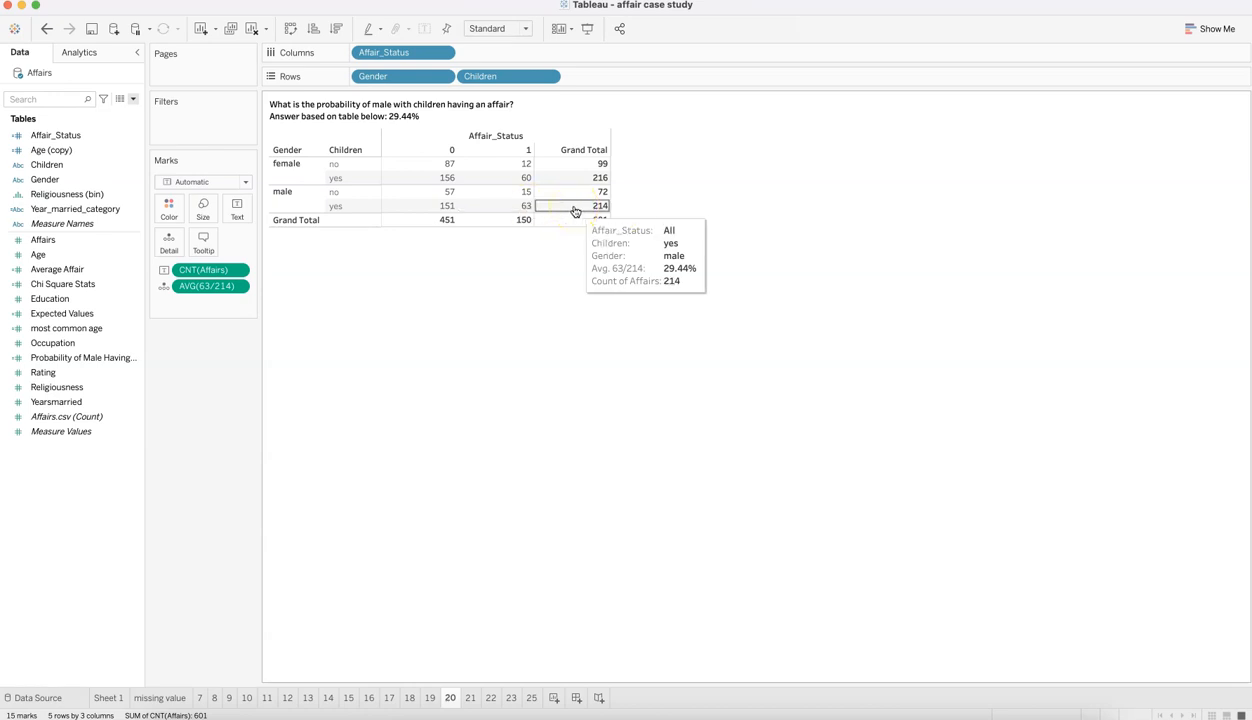
{"action": "left_click", "coordinate": [372, 296]}
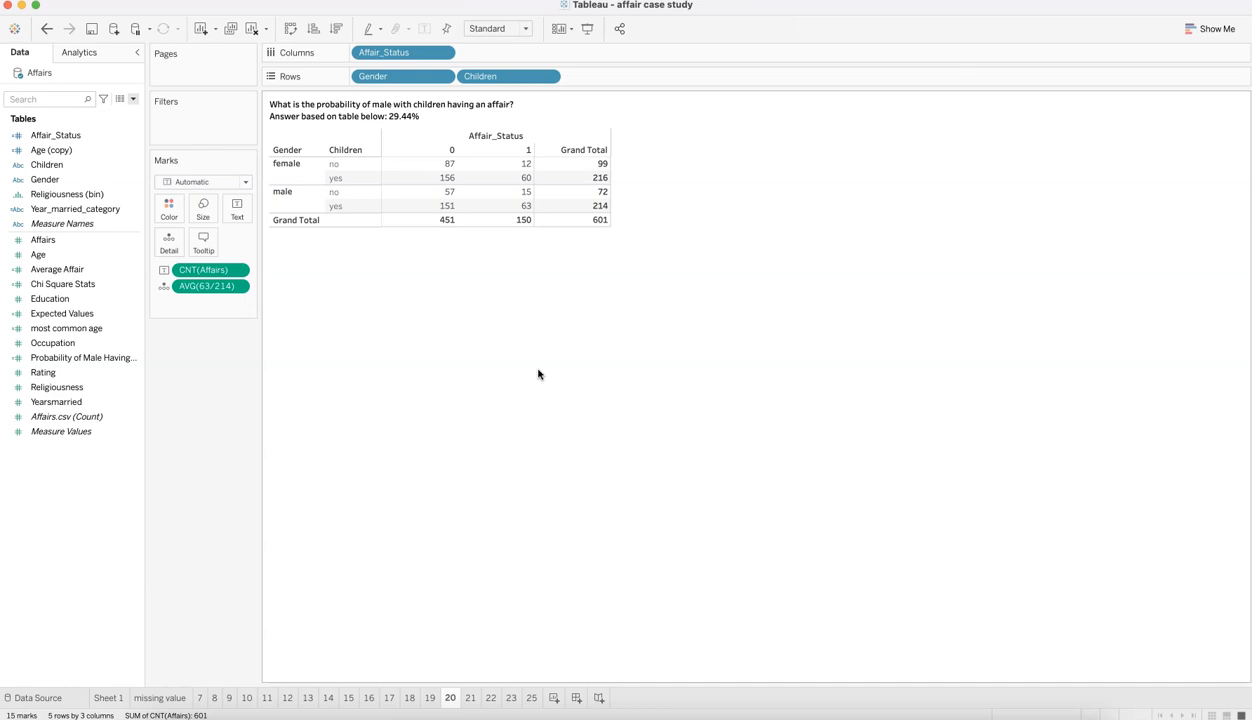
Open sheet 21 and examine the Affair_Status counts for males with religiousness levels 3 and 5
{"action": "left_click", "coordinate": [469, 698]}
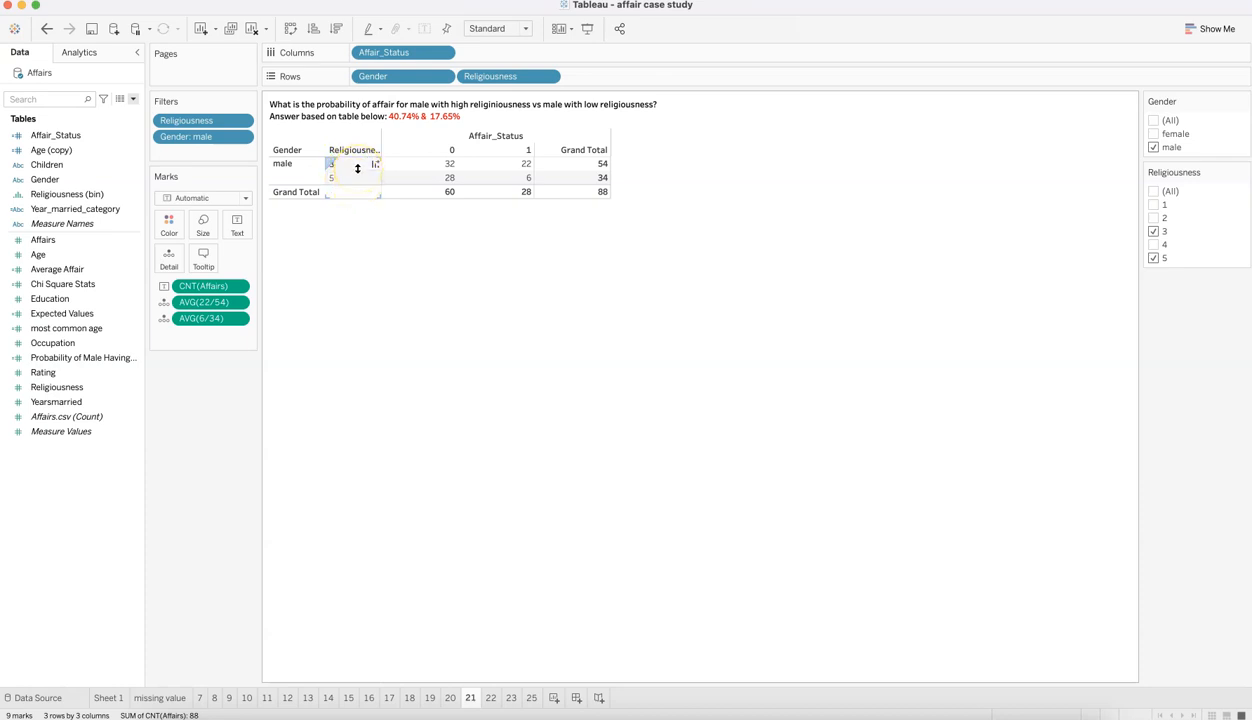
{"action": "mouse_move", "coordinate": [452, 168]}
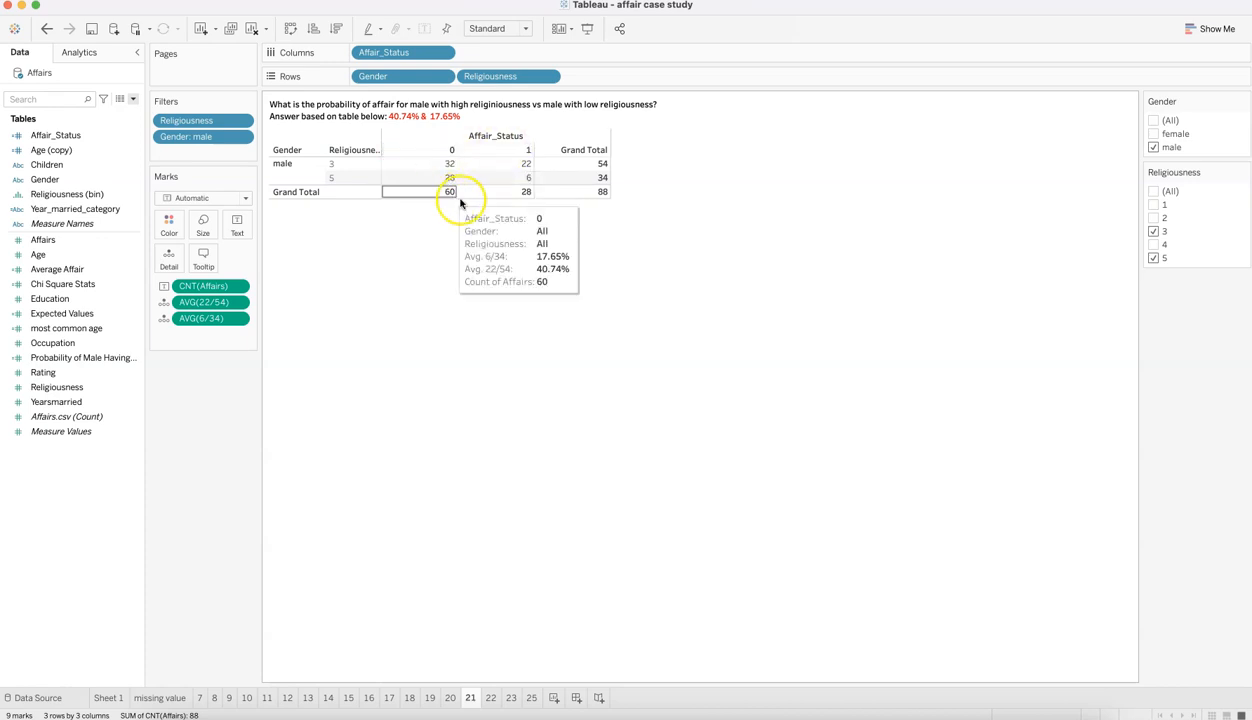
{"action": "mouse_move", "coordinate": [526, 180]}
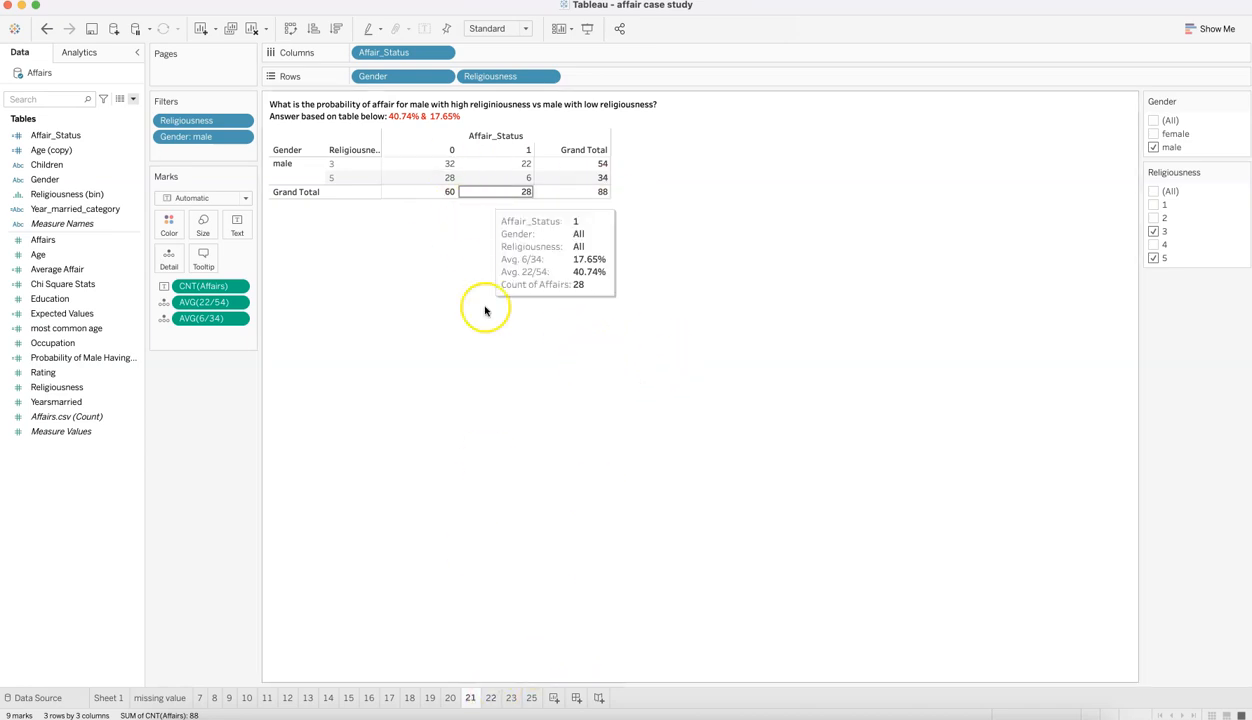
Open sheet 22 and compare the affair counts of females with and without children against their row totals
{"action": "left_click", "coordinate": [490, 698]}
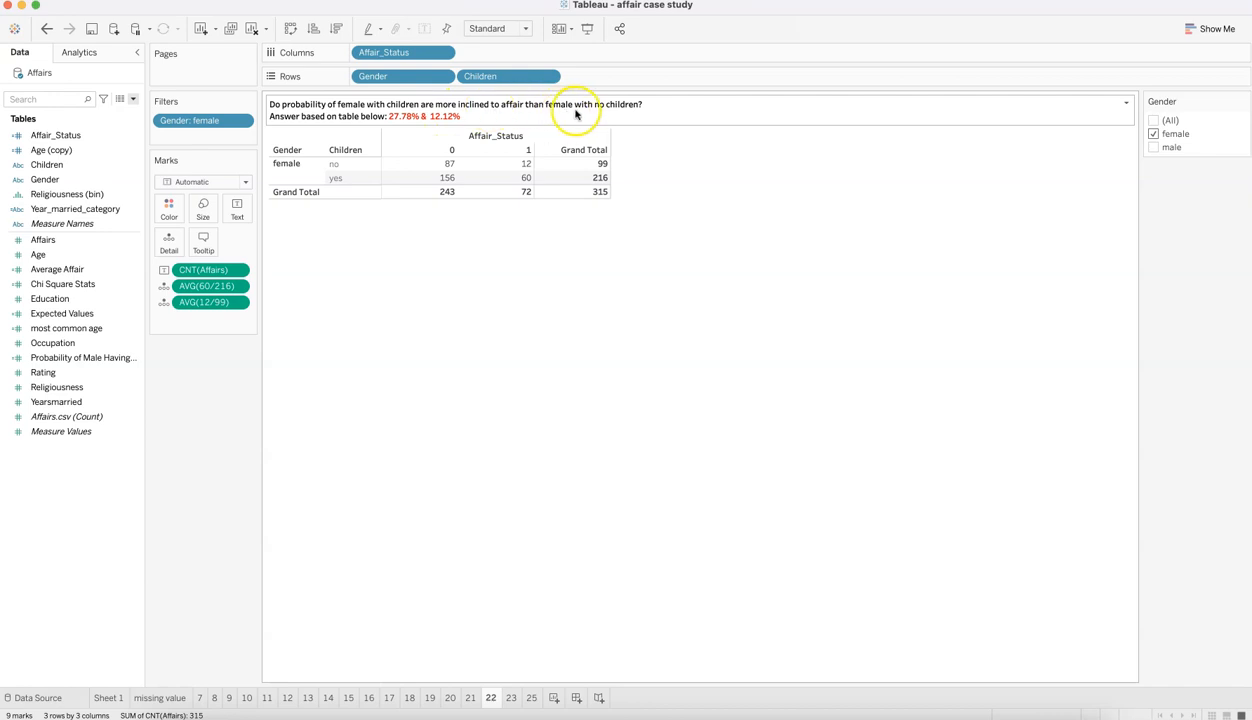
{"action": "mouse_move", "coordinate": [448, 175]}
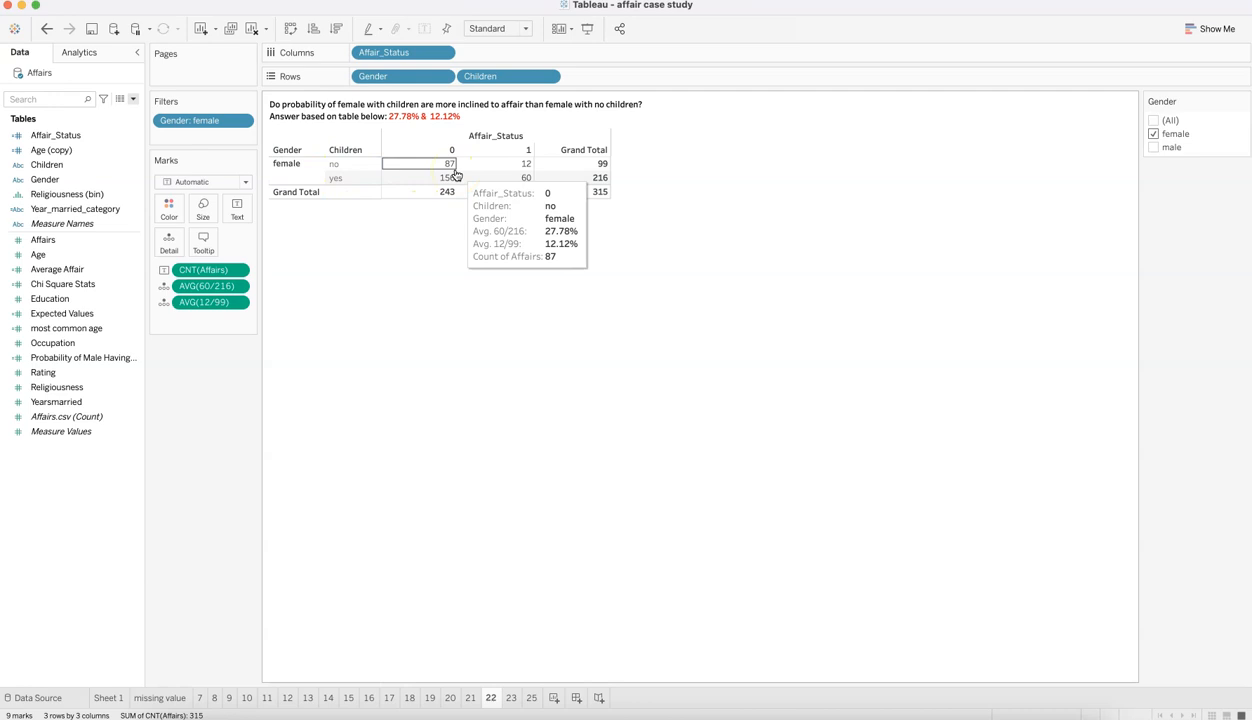
{"action": "mouse_move", "coordinate": [597, 195]}
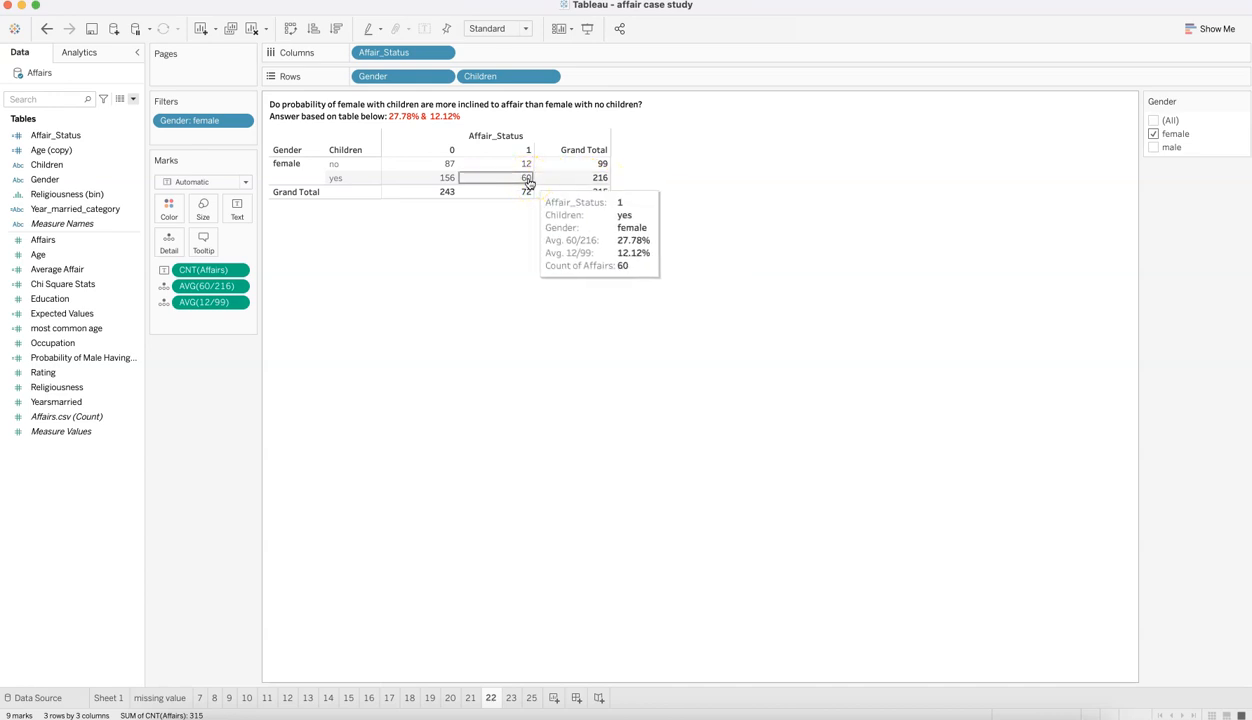
{"action": "left_click", "coordinate": [396, 124]}
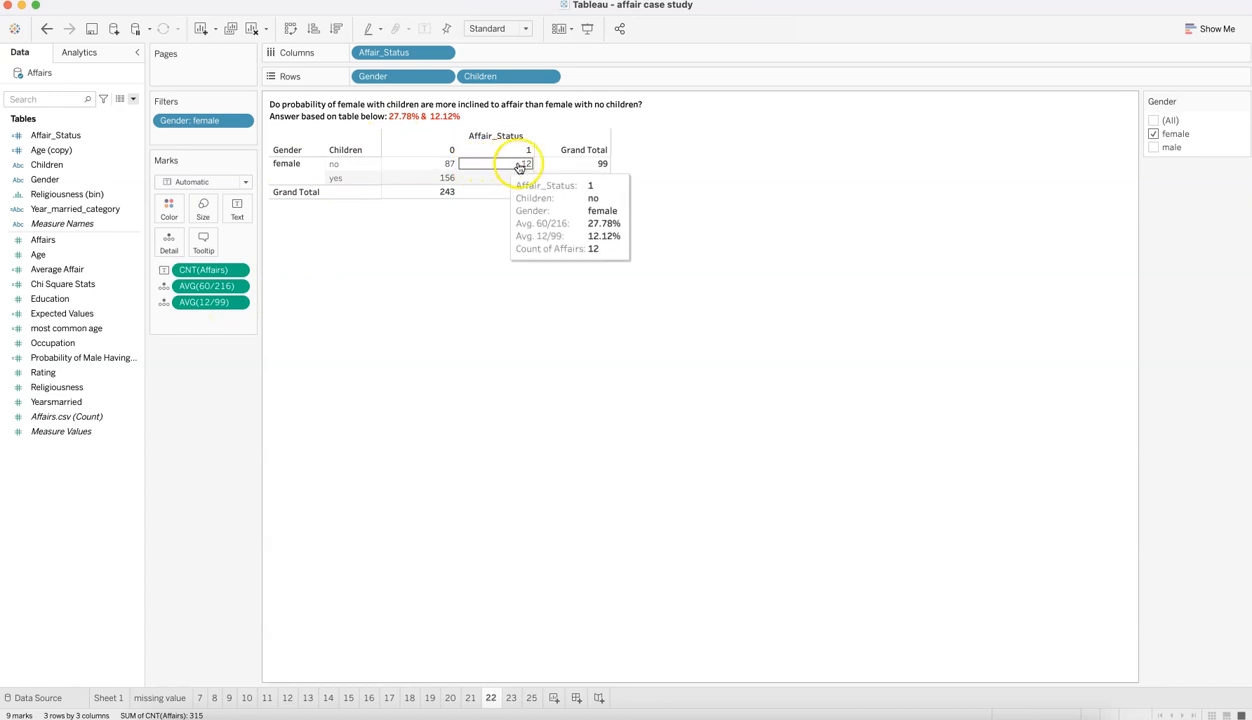
{"action": "left_click", "coordinate": [687, 260]}
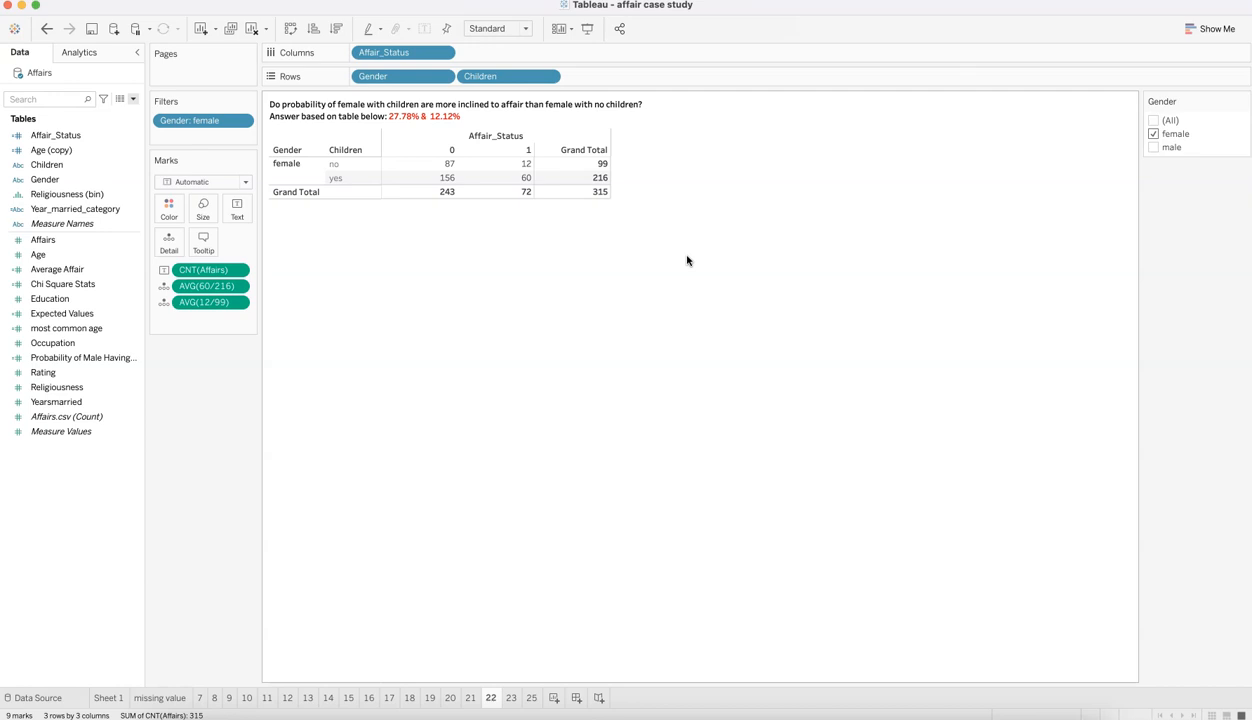
Open the gender hypothesis test on sheet 23 and widen the shelf area to show more of the Measure Values formulas
{"action": "left_click", "coordinate": [510, 698]}
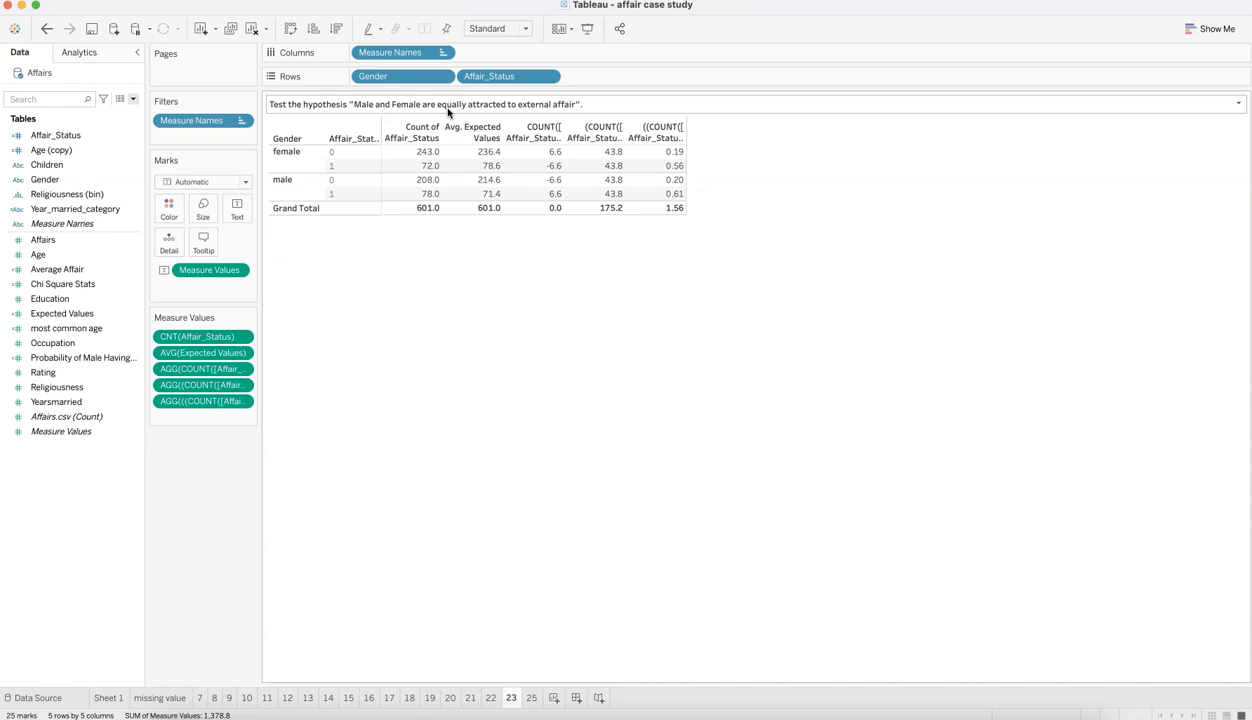
{"action": "mouse_move", "coordinate": [673, 214]}
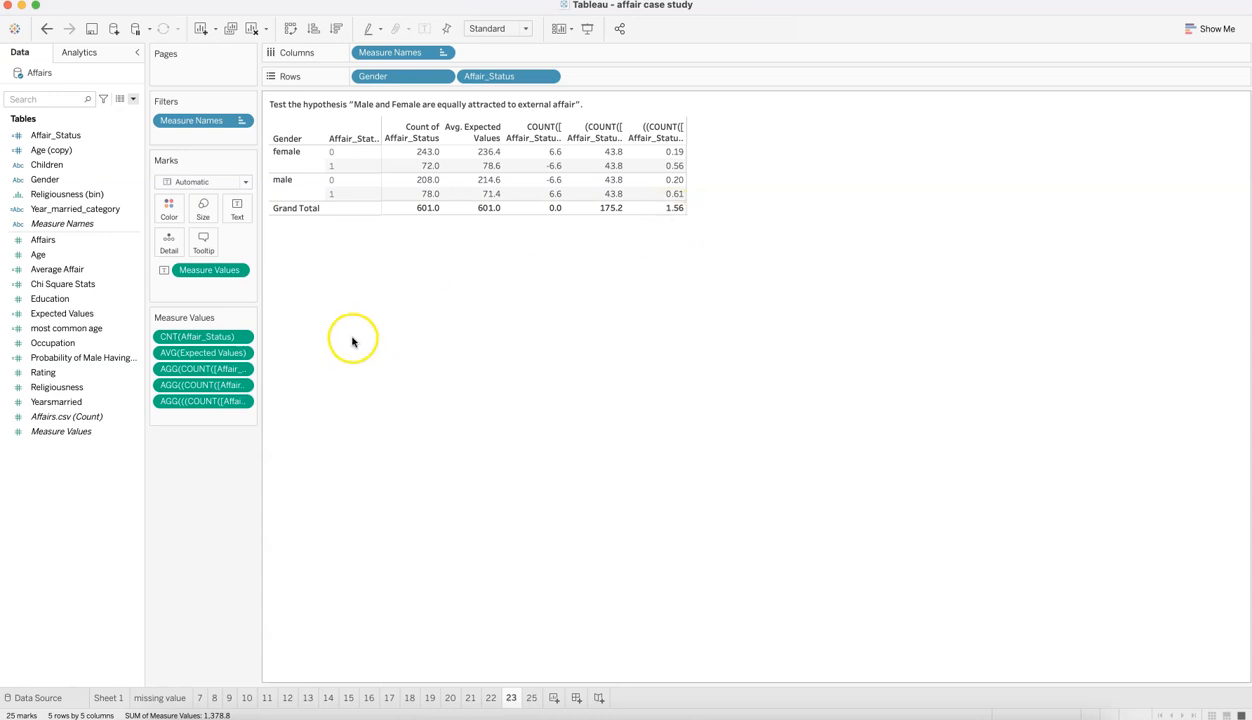
{"action": "left_click_drag", "start_coordinate": [258, 316], "coordinate": [422, 341]}
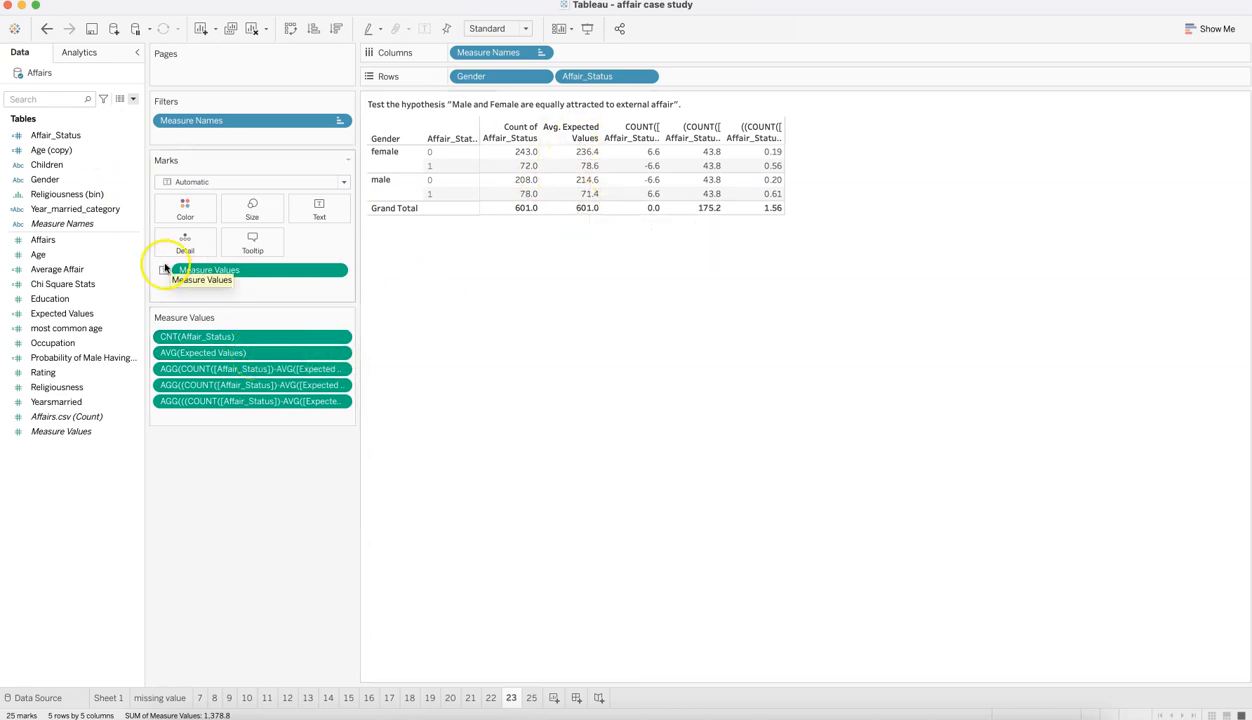
Review the formula of the Expected Values calculated field and close it without changes
{"action": "left_click", "coordinate": [128, 315]}
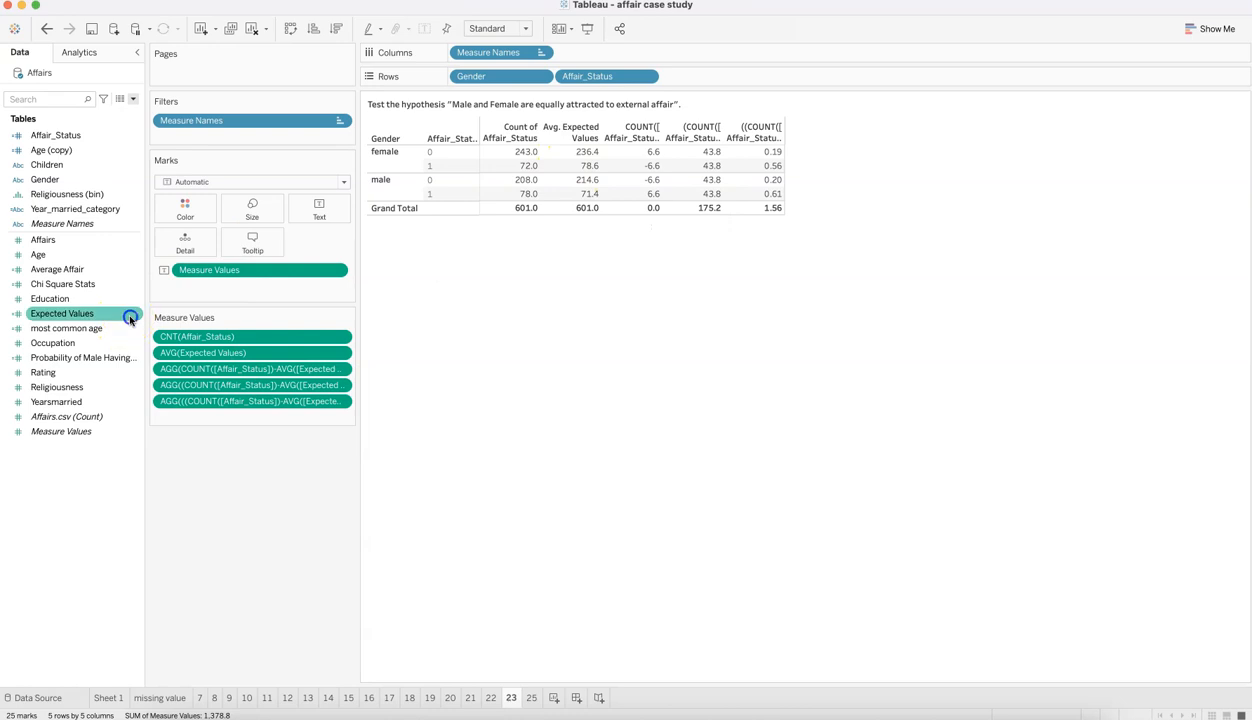
{"action": "left_click", "coordinate": [130, 317]}
{"action": "left_click", "coordinate": [168, 394]}
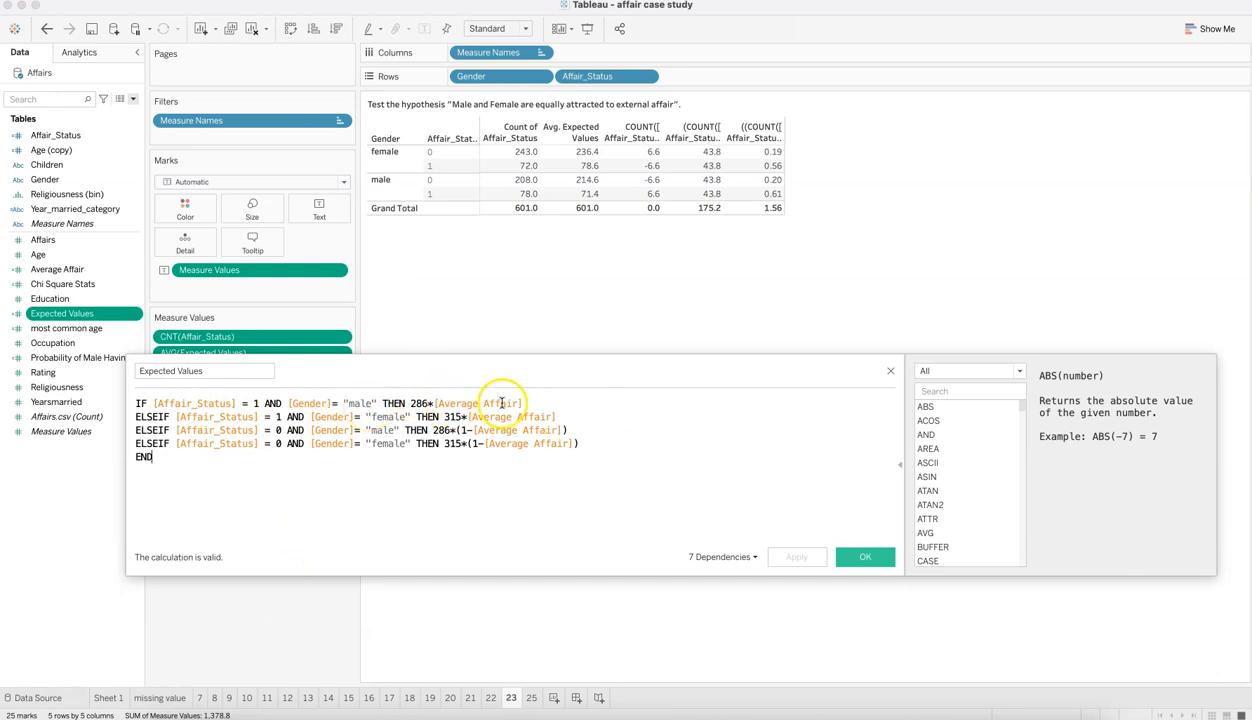
{"action": "left_click", "coordinate": [889, 371]}
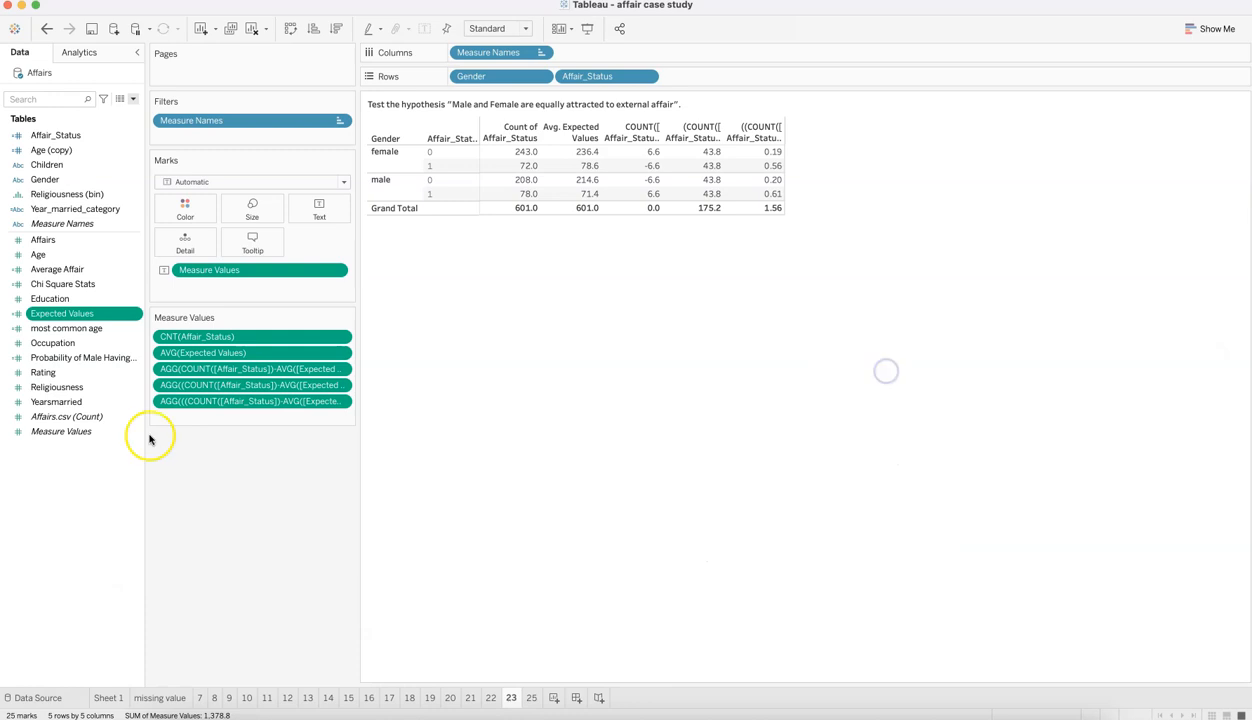
Review the Average Affair formula against the Affair_Status 1 counts for females and males, and close it without changes
{"action": "right_click", "coordinate": [138, 272]}
{"action": "left_click", "coordinate": [162, 348]}
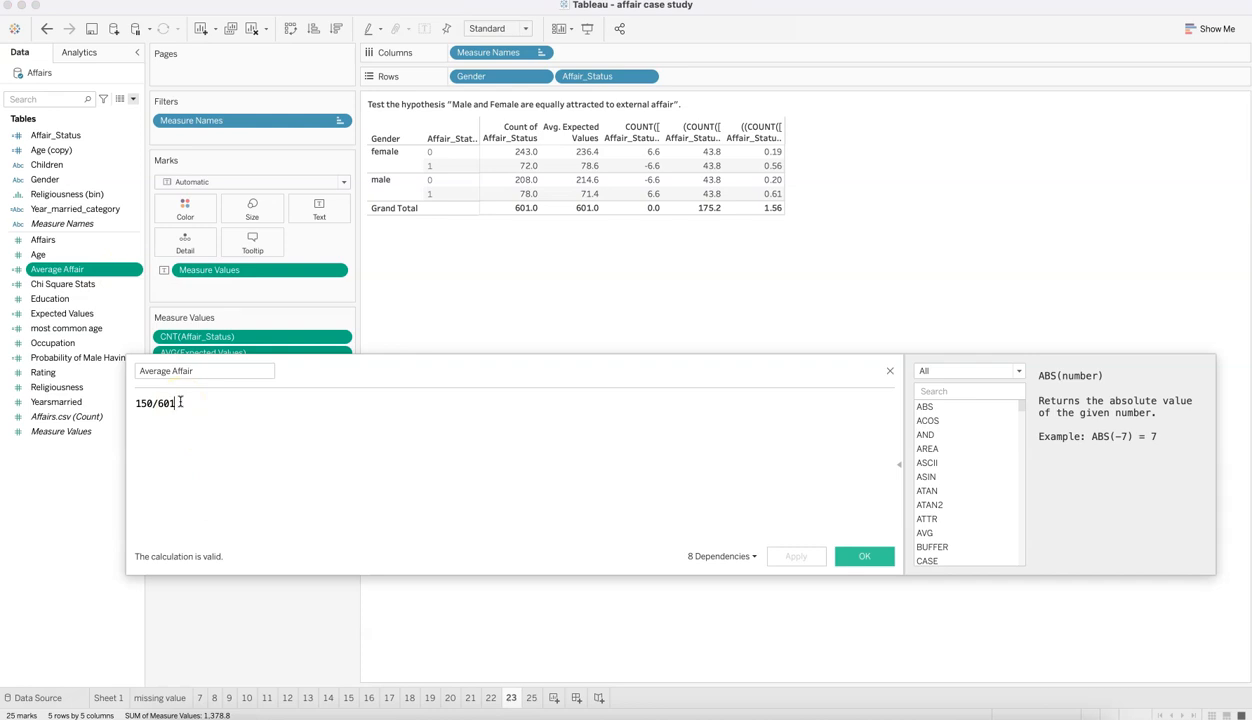
{"action": "left_click", "coordinate": [233, 397]}
{"action": "left_click", "coordinate": [192, 407]}
{"action": "mouse_move", "coordinate": [515, 167]}
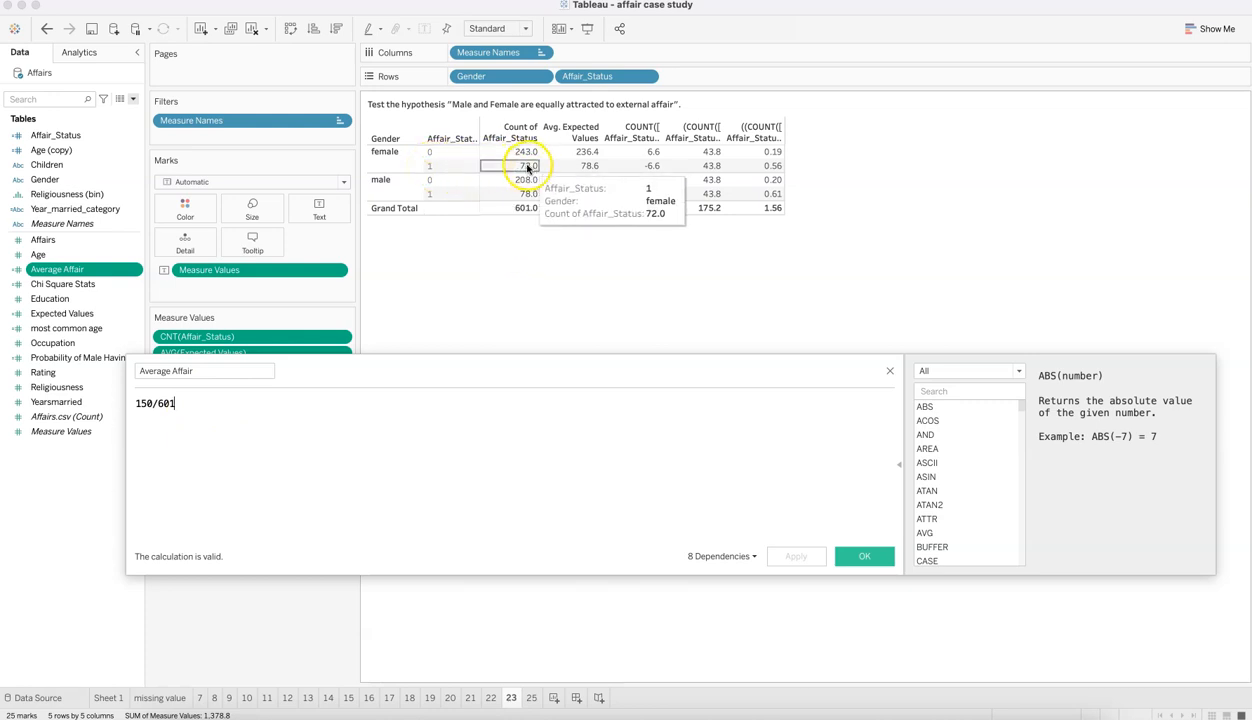
{"action": "mouse_move", "coordinate": [527, 199]}
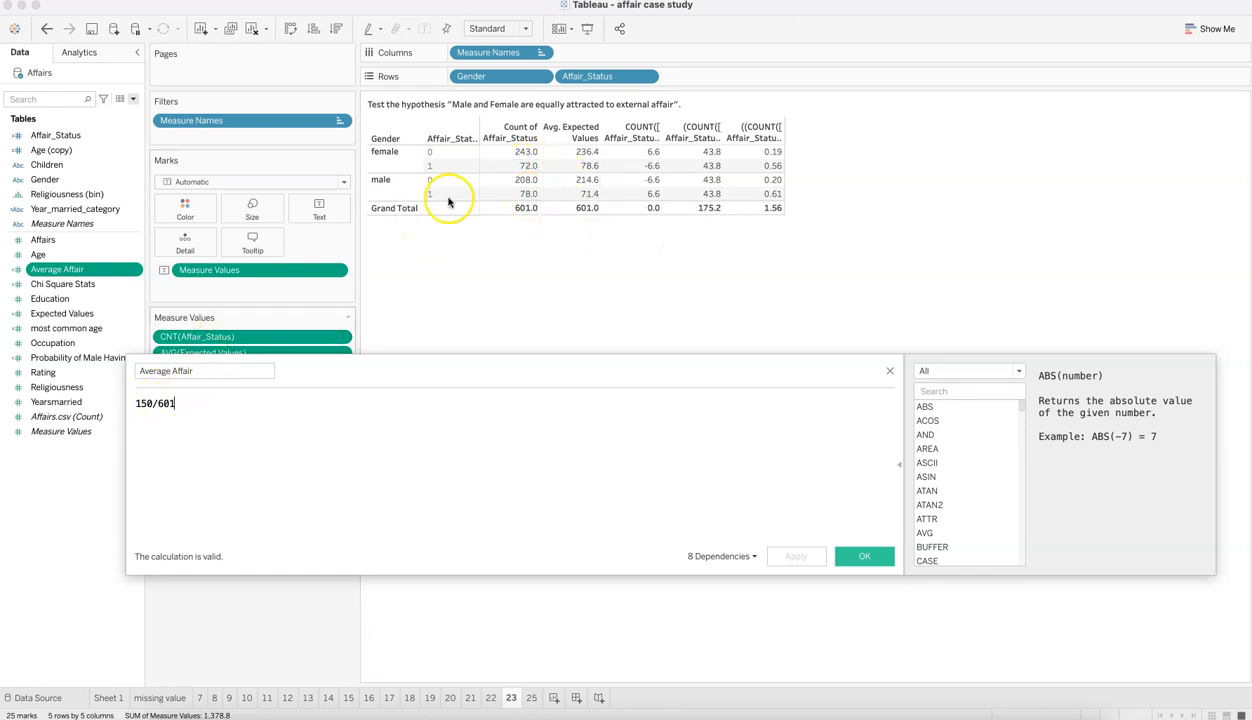
{"action": "left_click", "coordinate": [216, 412]}
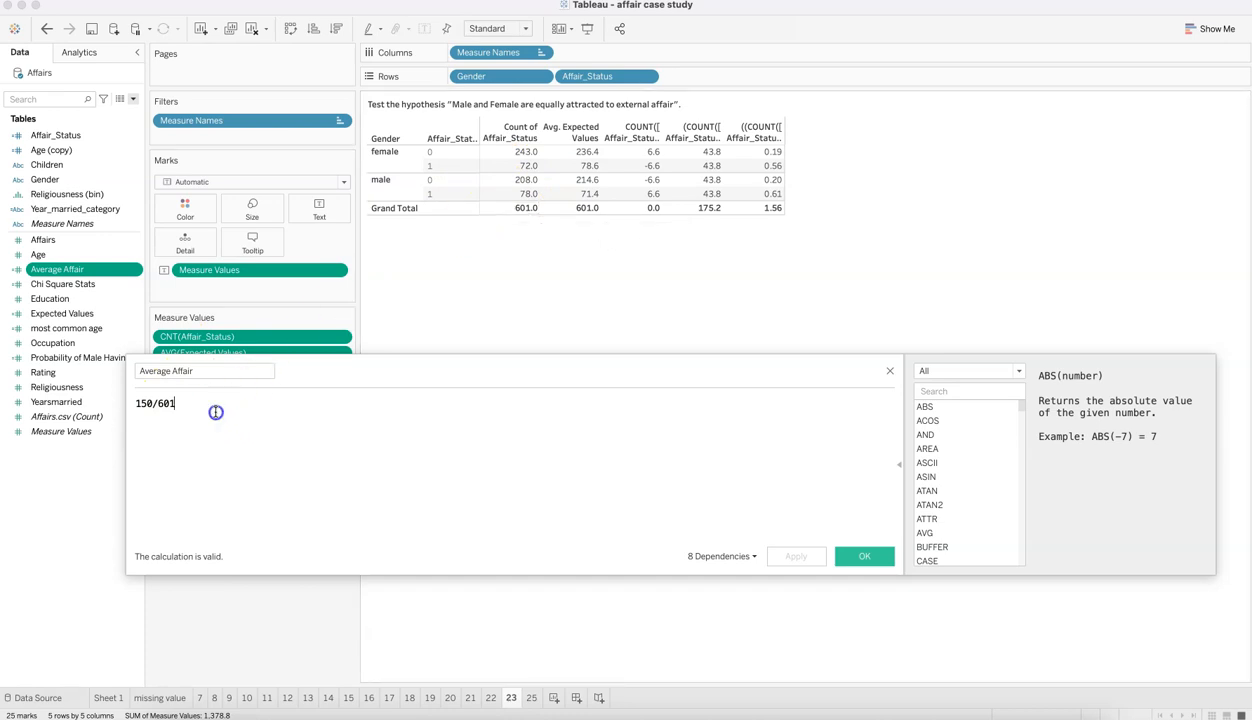
{"action": "left_click", "coordinate": [890, 371]}
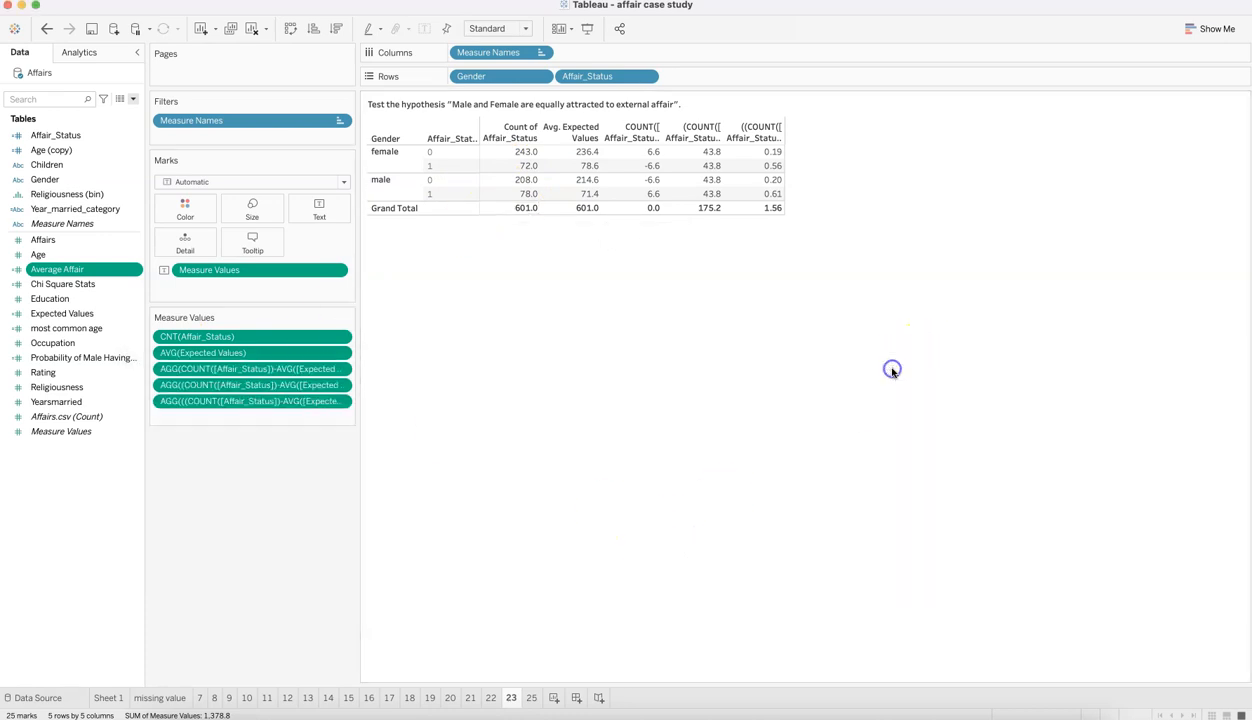
Review the male and female conditions for Affair_Status 1 and 0 in the Expected Values formula, and close it without changes
{"action": "right_click", "coordinate": [139, 316]}
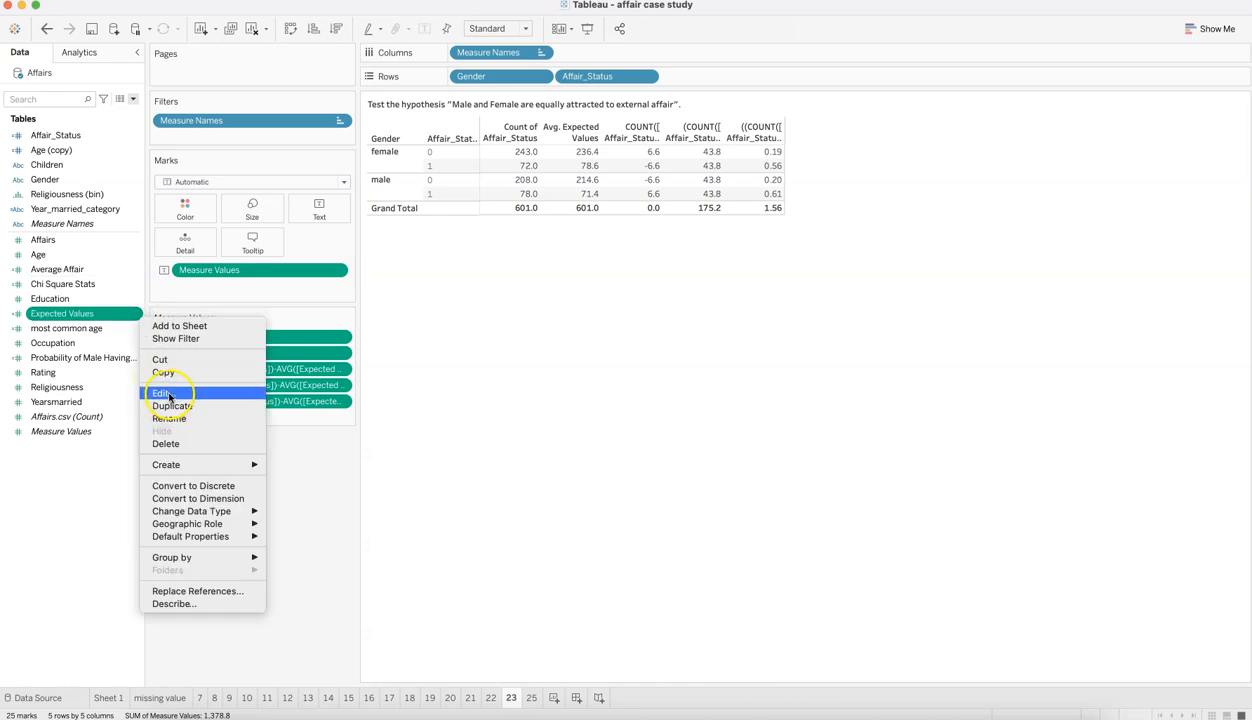
{"action": "left_click", "coordinate": [165, 394]}
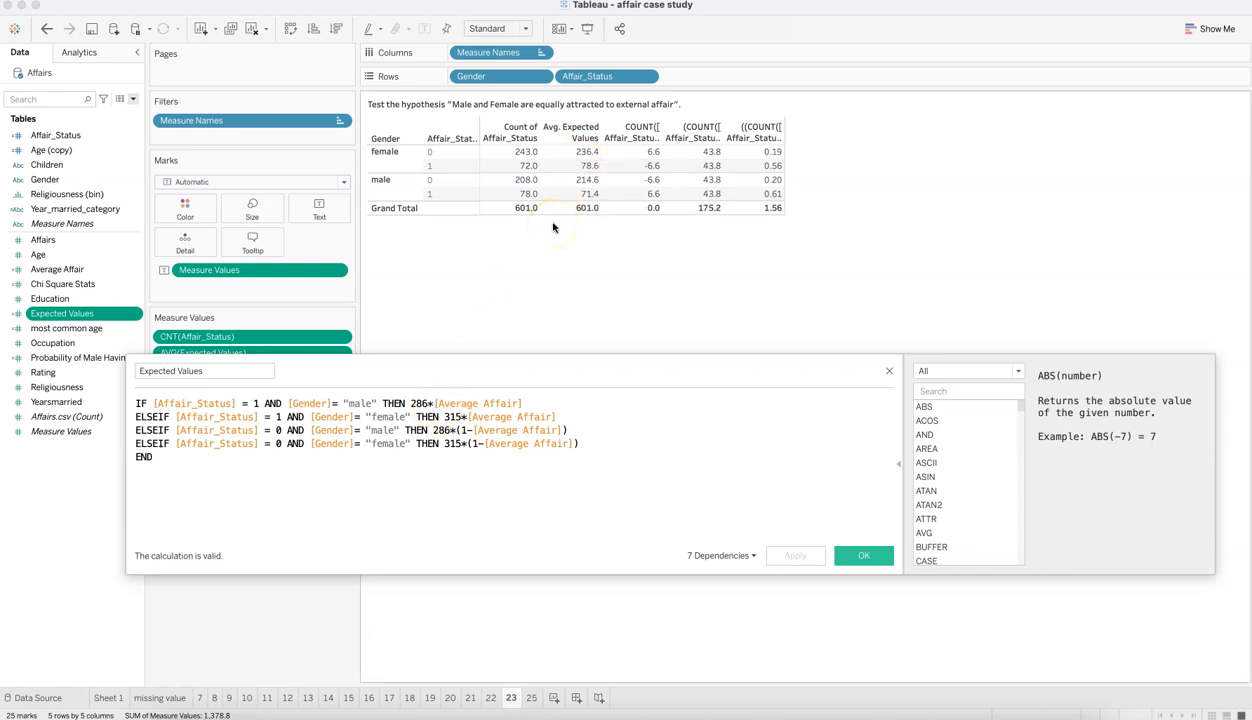
{"action": "mouse_move", "coordinate": [521, 204]}
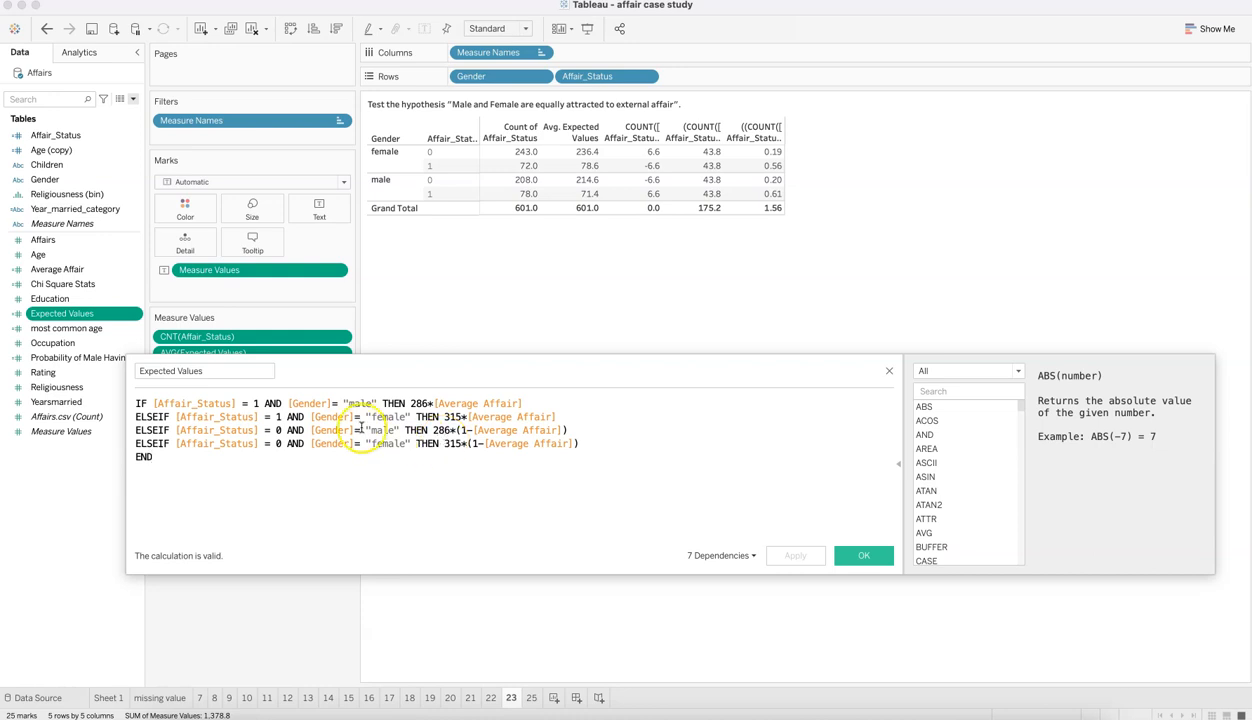
{"action": "left_click_drag", "start_coordinate": [271, 417], "coordinate": [393, 431]}
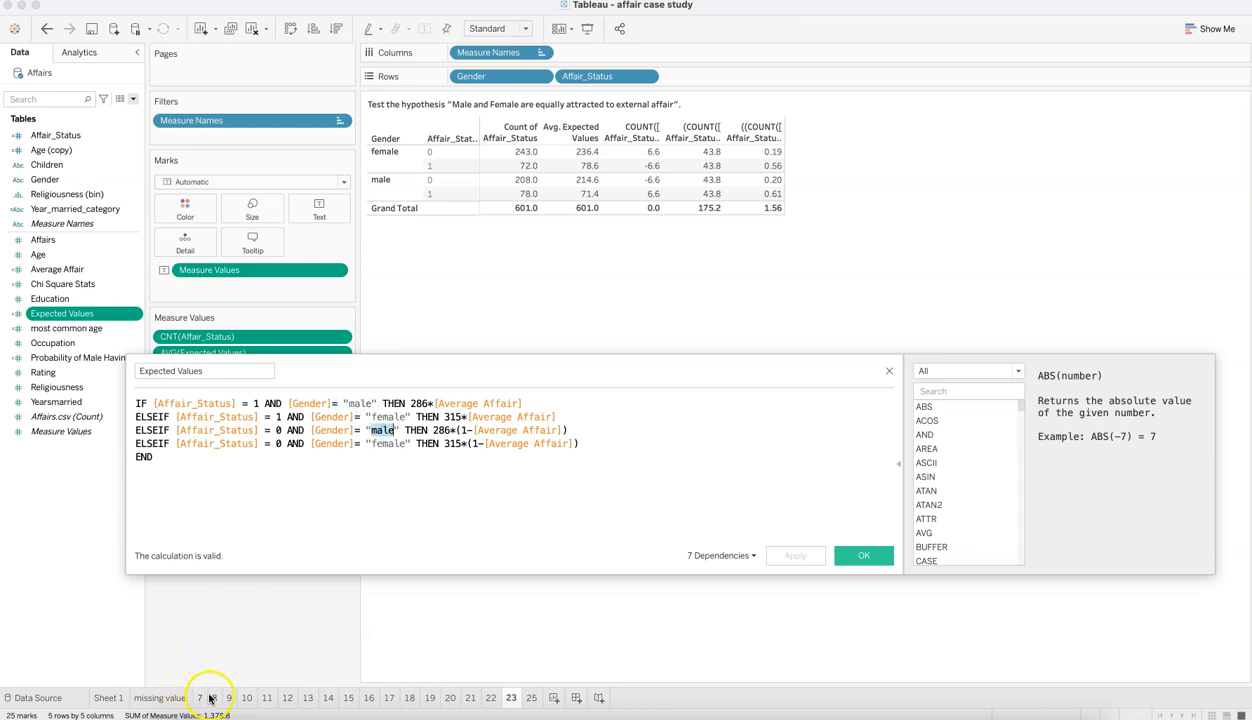
{"action": "left_click_drag", "start_coordinate": [373, 417], "coordinate": [411, 447]}
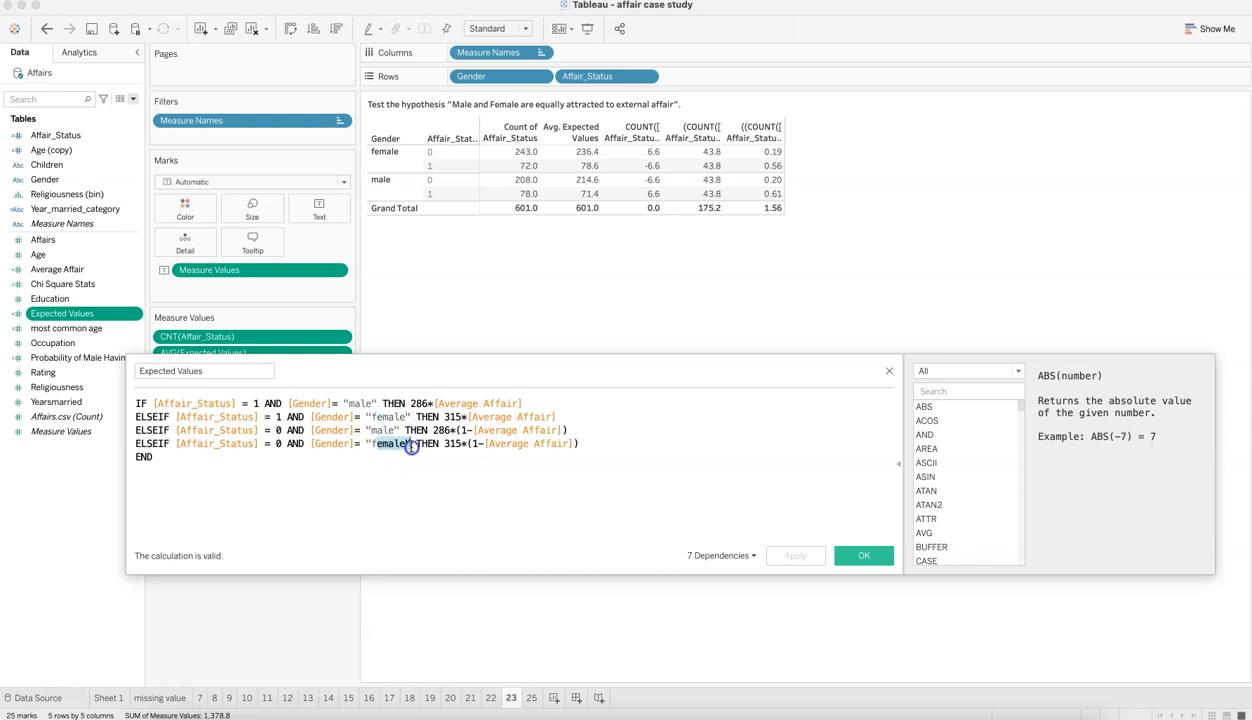
{"action": "left_click", "coordinate": [454, 417]}
{"action": "left_click_drag", "start_coordinate": [420, 403], "coordinate": [479, 404]}
{"action": "left_click_drag", "start_coordinate": [276, 417], "coordinate": [378, 426]}
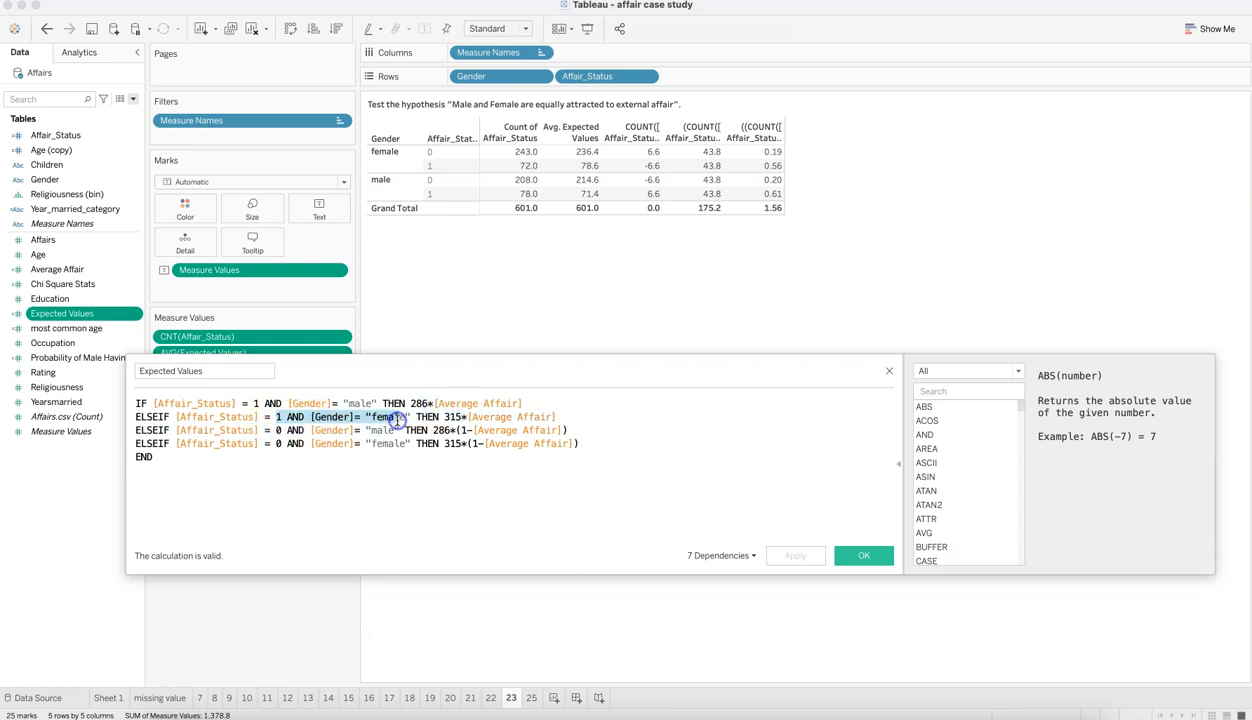
{"action": "left_click_drag", "start_coordinate": [471, 417], "coordinate": [506, 420]}
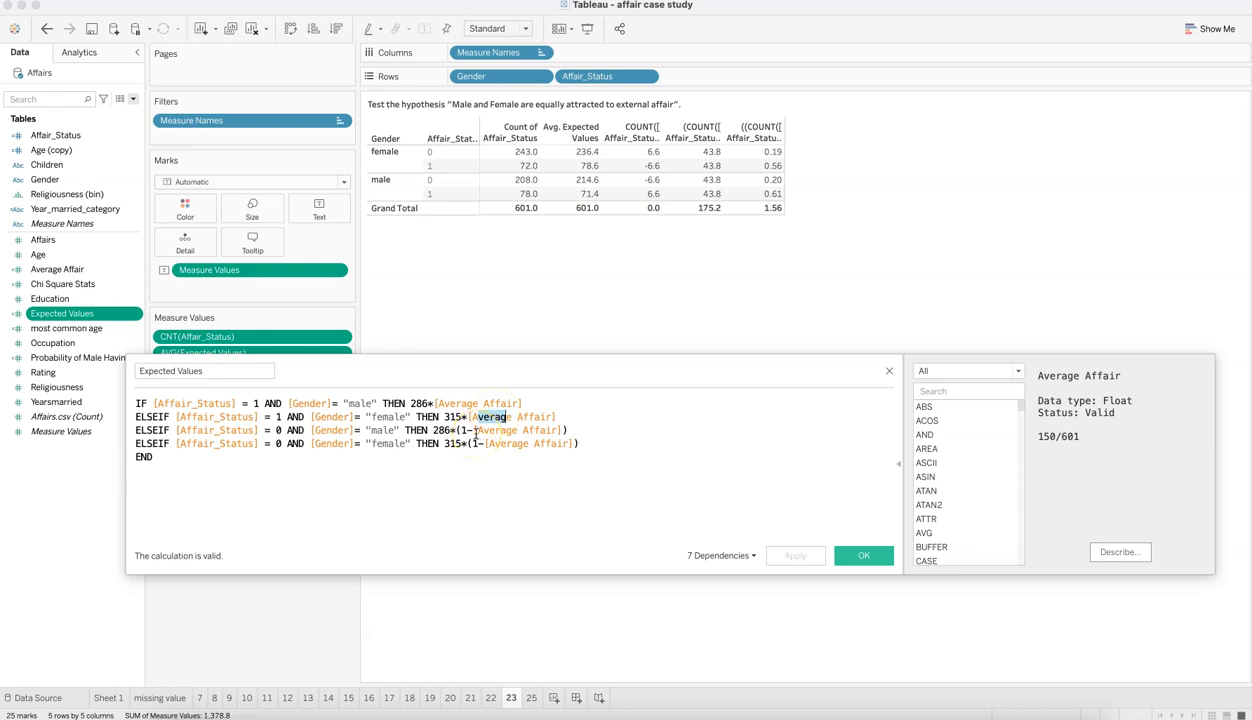
{"action": "left_click", "coordinate": [481, 432]}
{"action": "left_click", "coordinate": [888, 374]}
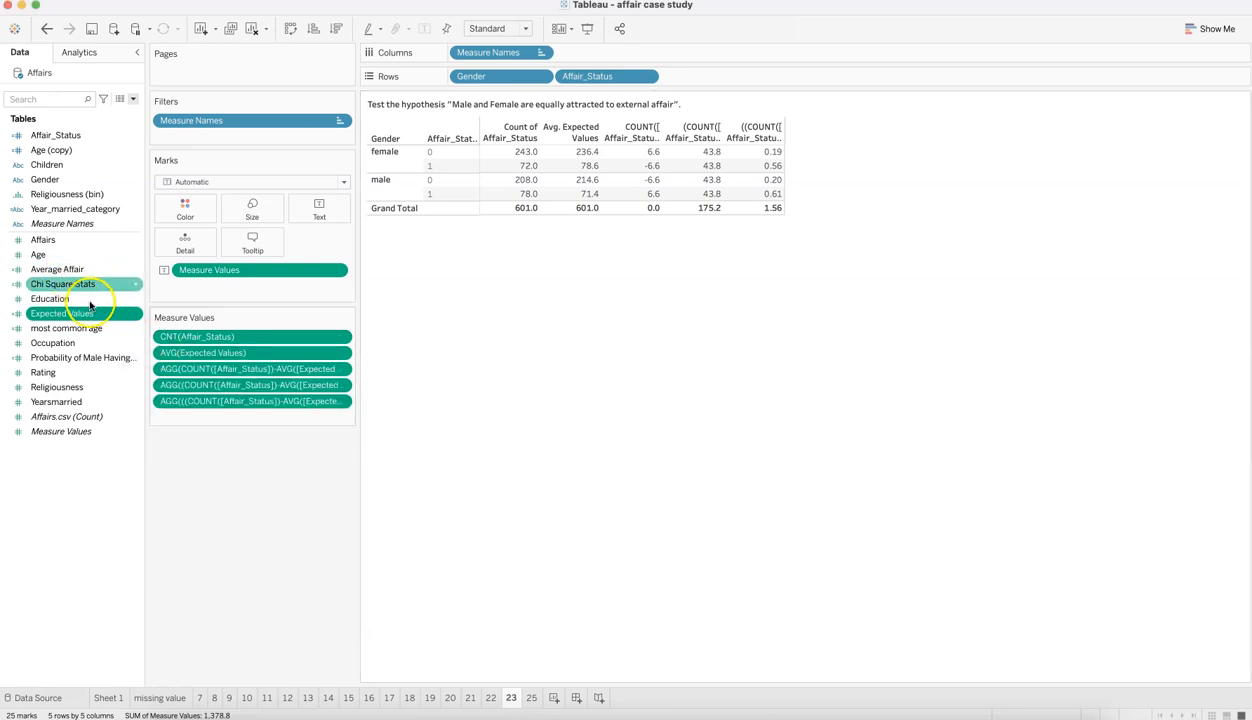
Compare the observed Affair_Status counts with the average expected values, for females without affairs and in the grand total
{"action": "mouse_move", "coordinate": [552, 169]}
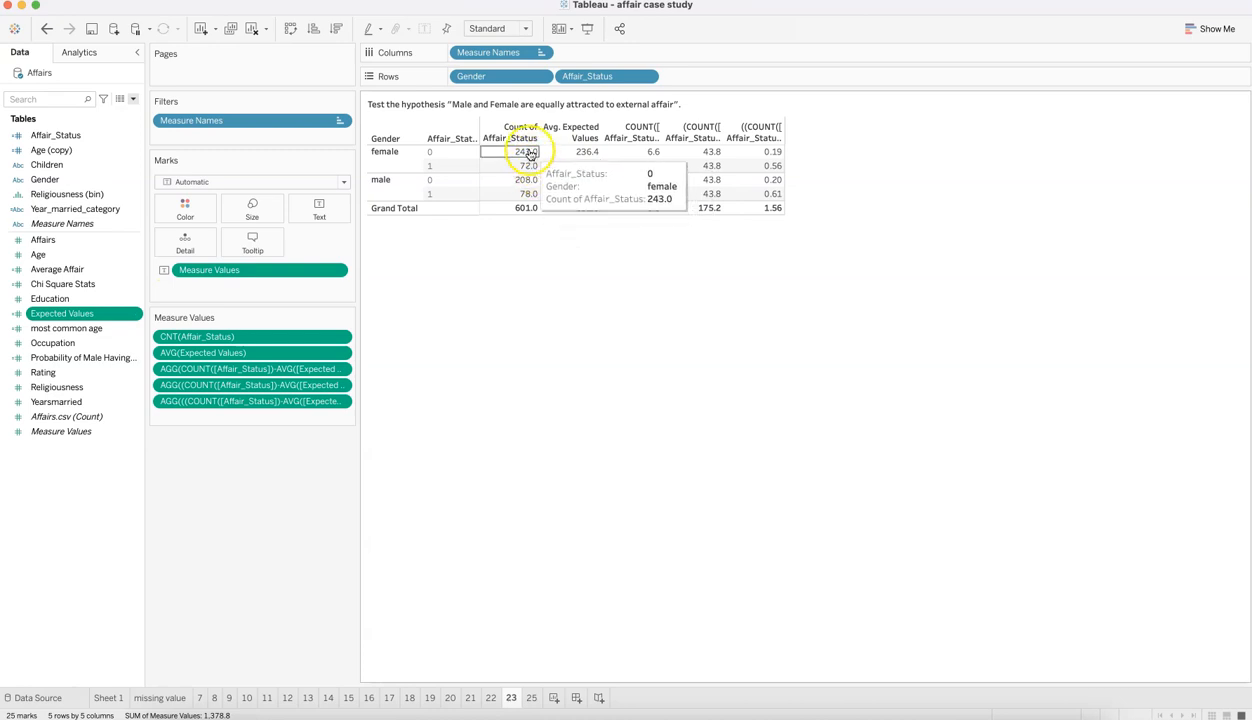
{"action": "mouse_move", "coordinate": [521, 153]}
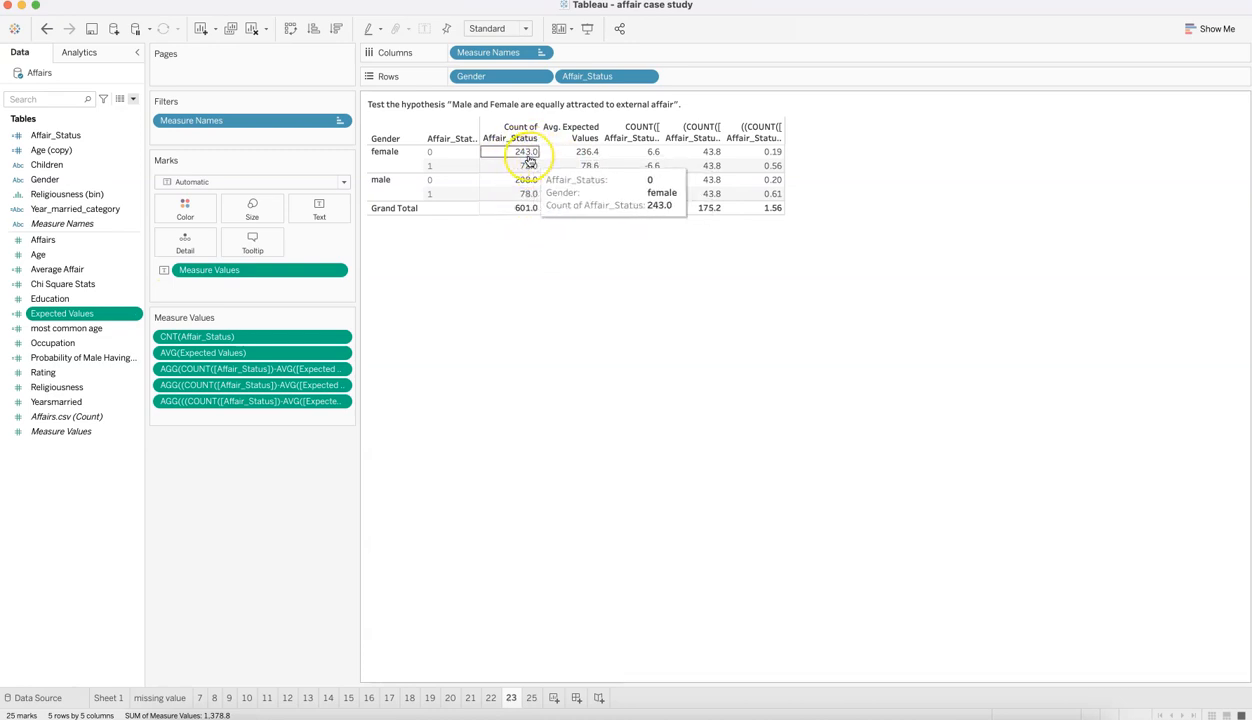
{"action": "mouse_move", "coordinate": [583, 152]}
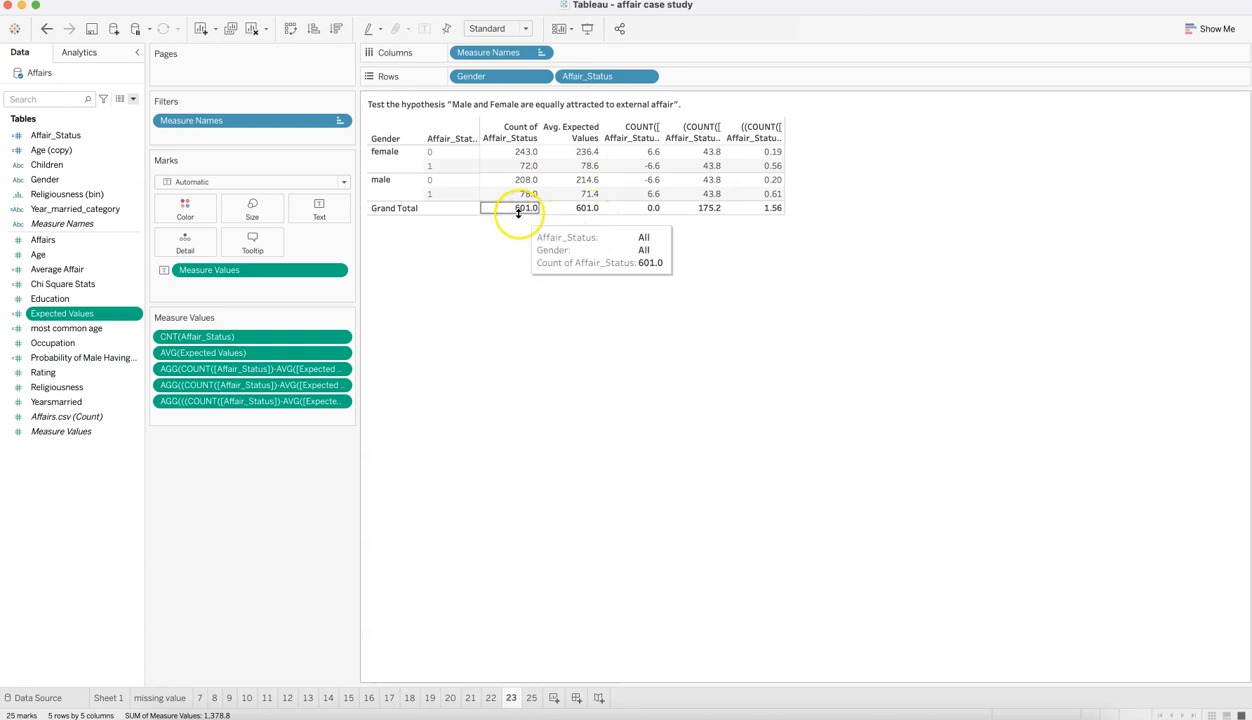
{"action": "mouse_move", "coordinate": [524, 214]}
{"action": "mouse_move", "coordinate": [579, 212]}
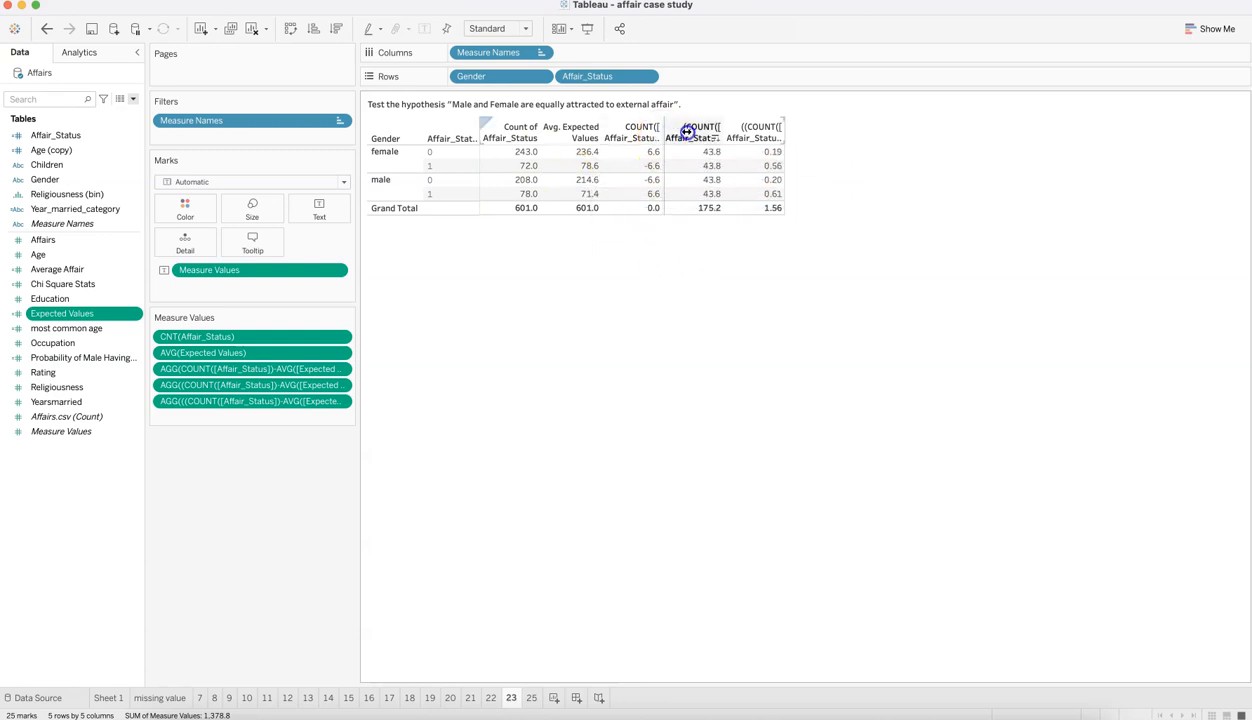
Widen the table's measure columns to show their formula headings, and check the grand total of the chi-square column
{"action": "left_click_drag", "start_coordinate": [715, 133], "coordinate": [716, 133]}
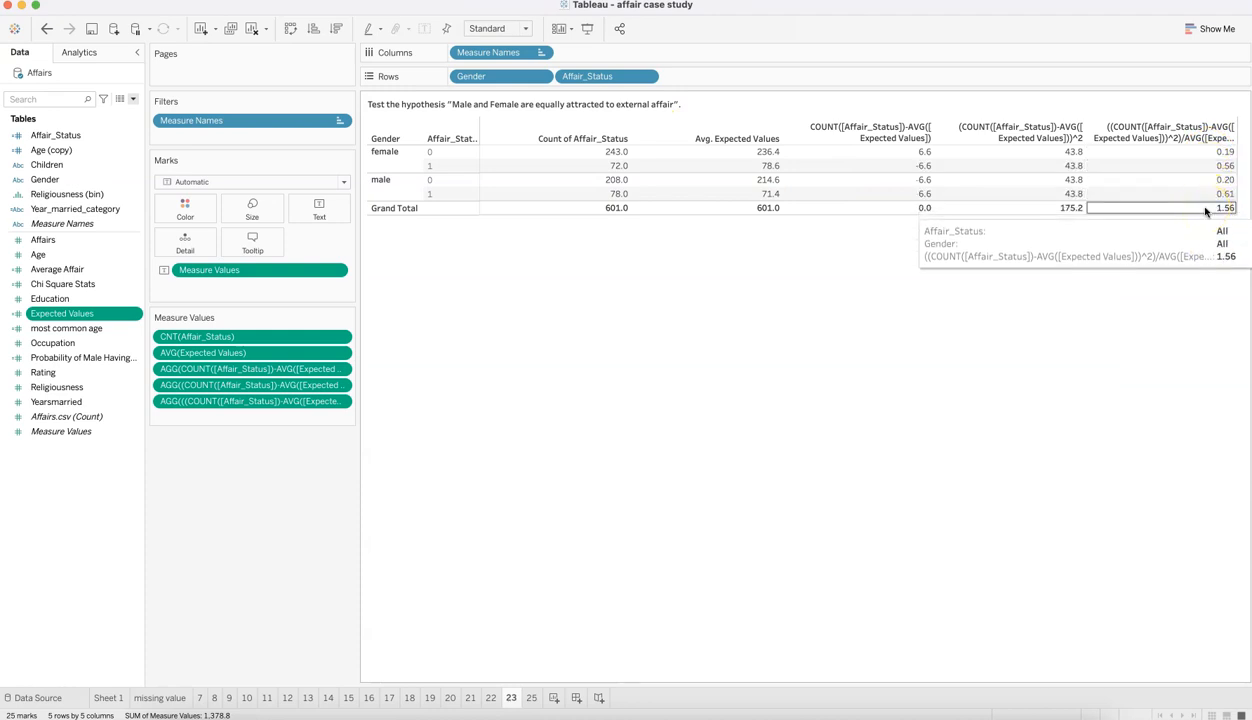
{"action": "left_click", "coordinate": [1220, 212]}
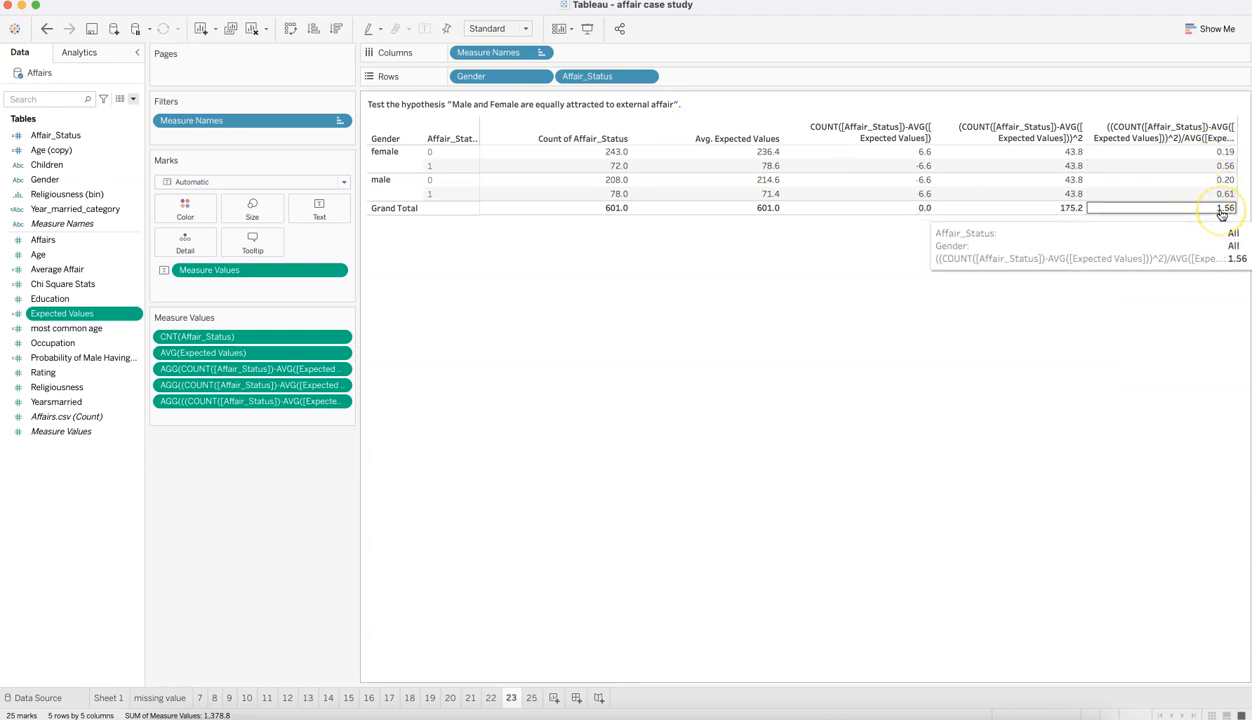
Switch to the Excel answers workbook and find question 5's chi-square solution on the (P) Answer 19 to 25 sheet
{"action": "left_click", "coordinate": [340, 714]}
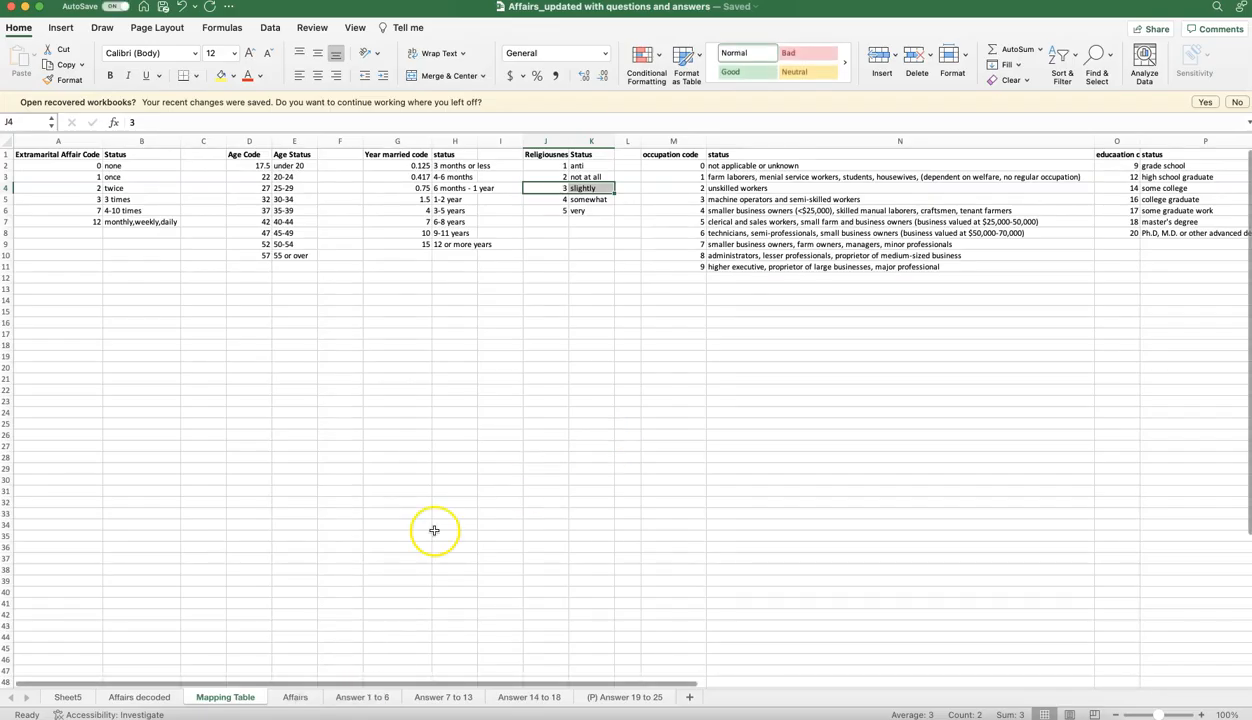
{"action": "left_click", "coordinate": [603, 697]}
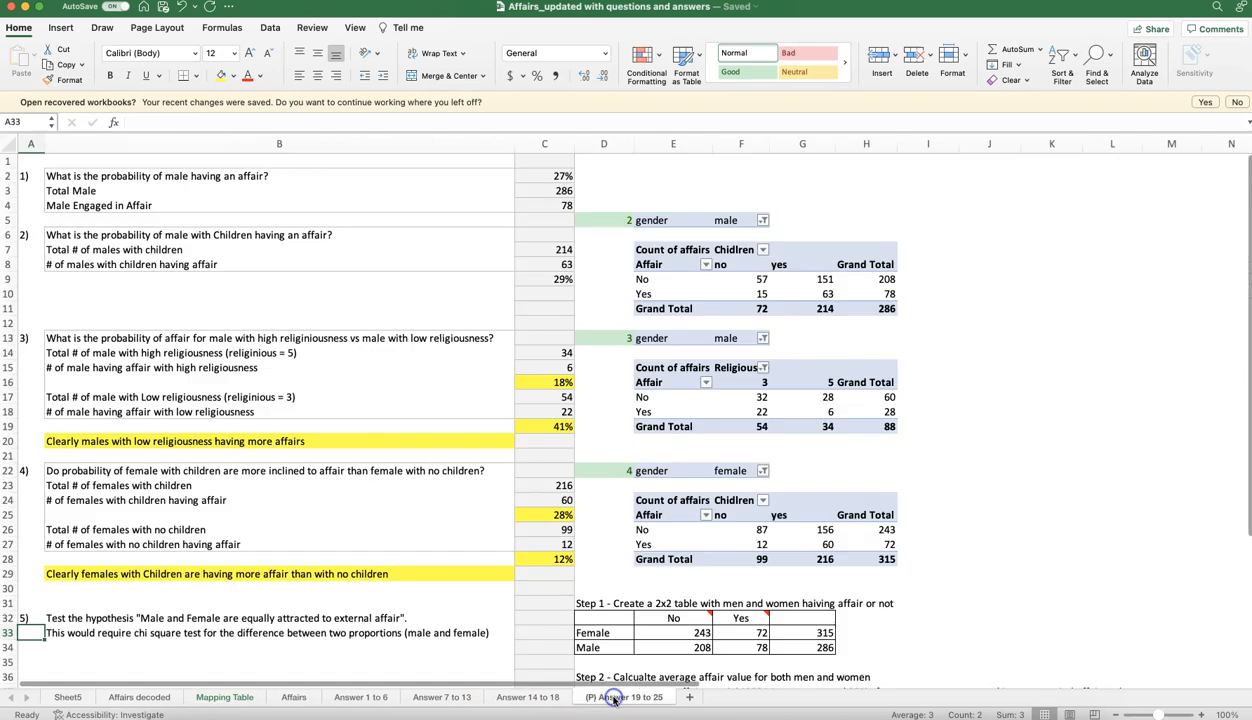
{"action": "scroll", "coordinate": [721, 520], "scroll_direction": "down", "scroll_amount": 15}
{"action": "scroll", "coordinate": [723, 520], "scroll_direction": "down", "scroll_amount": 6}
{"action": "scroll", "coordinate": [723, 520], "scroll_direction": "up", "scroll_amount": 14}
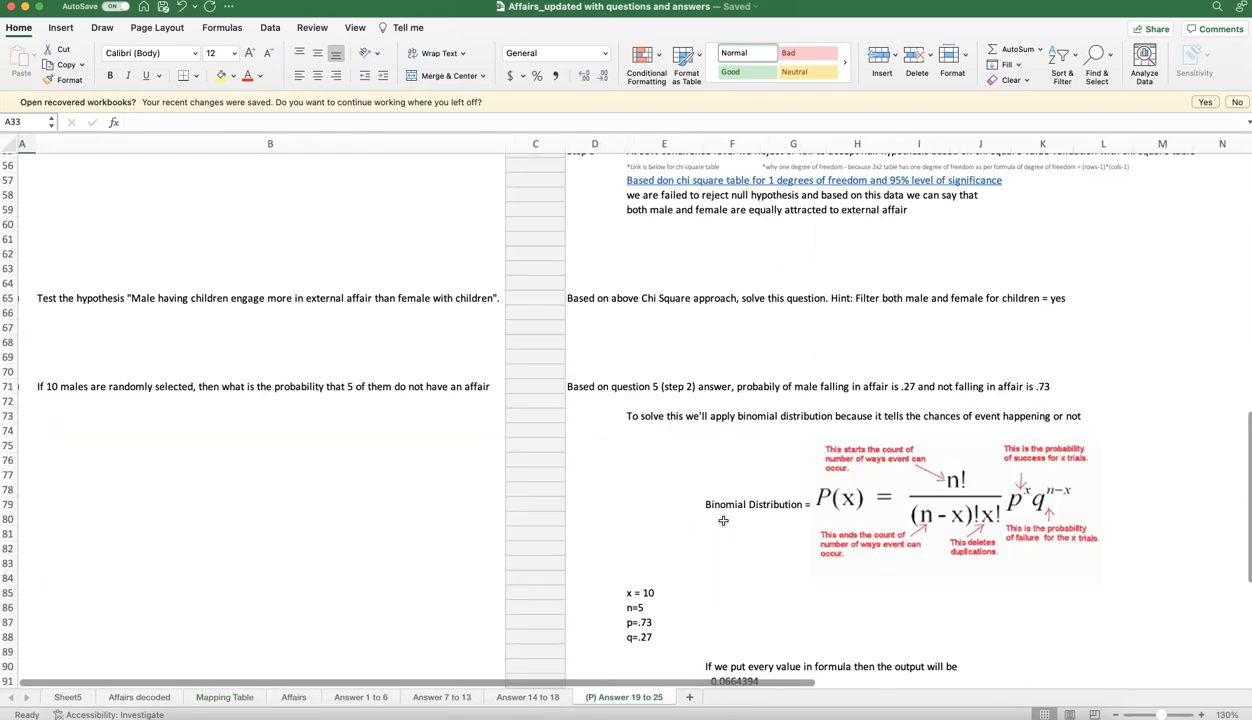
{"action": "scroll", "coordinate": [723, 520], "scroll_direction": "up", "scroll_amount": 3}
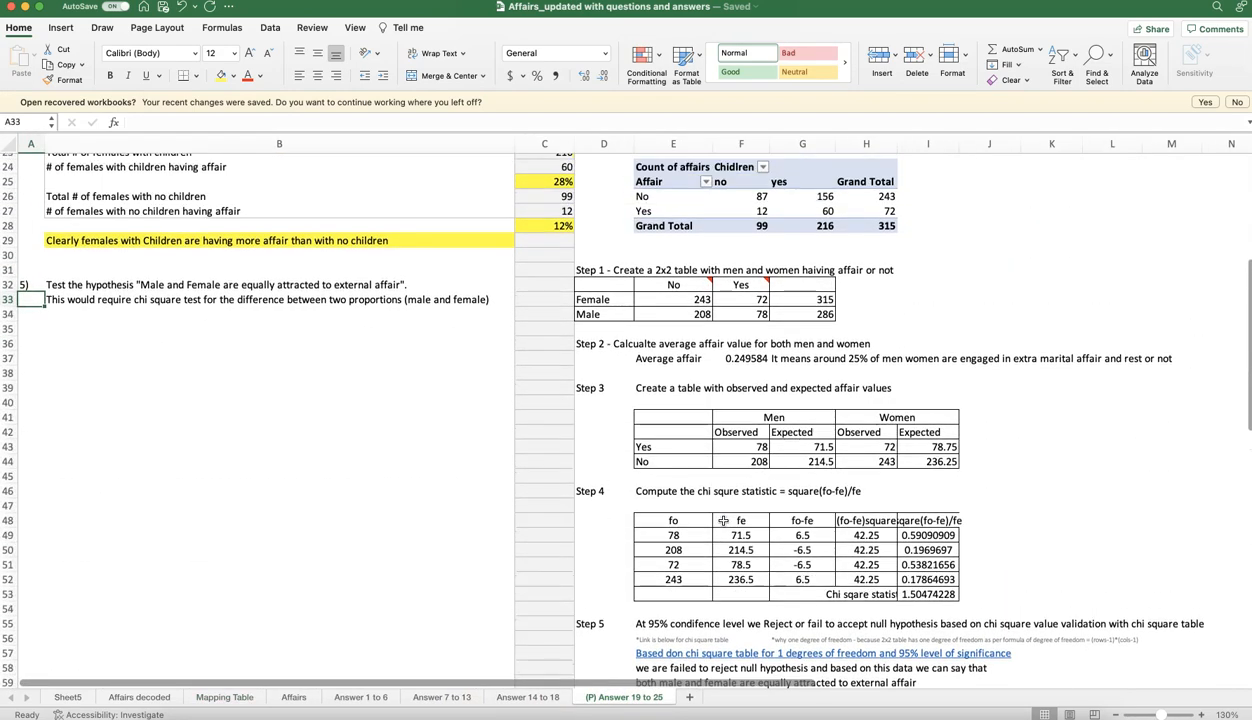
Review steps 1 to 4 of the chi-square solution, including the formula behind the average affair value
{"action": "left_click", "coordinate": [590, 270]}
{"action": "left_click", "coordinate": [599, 352]}
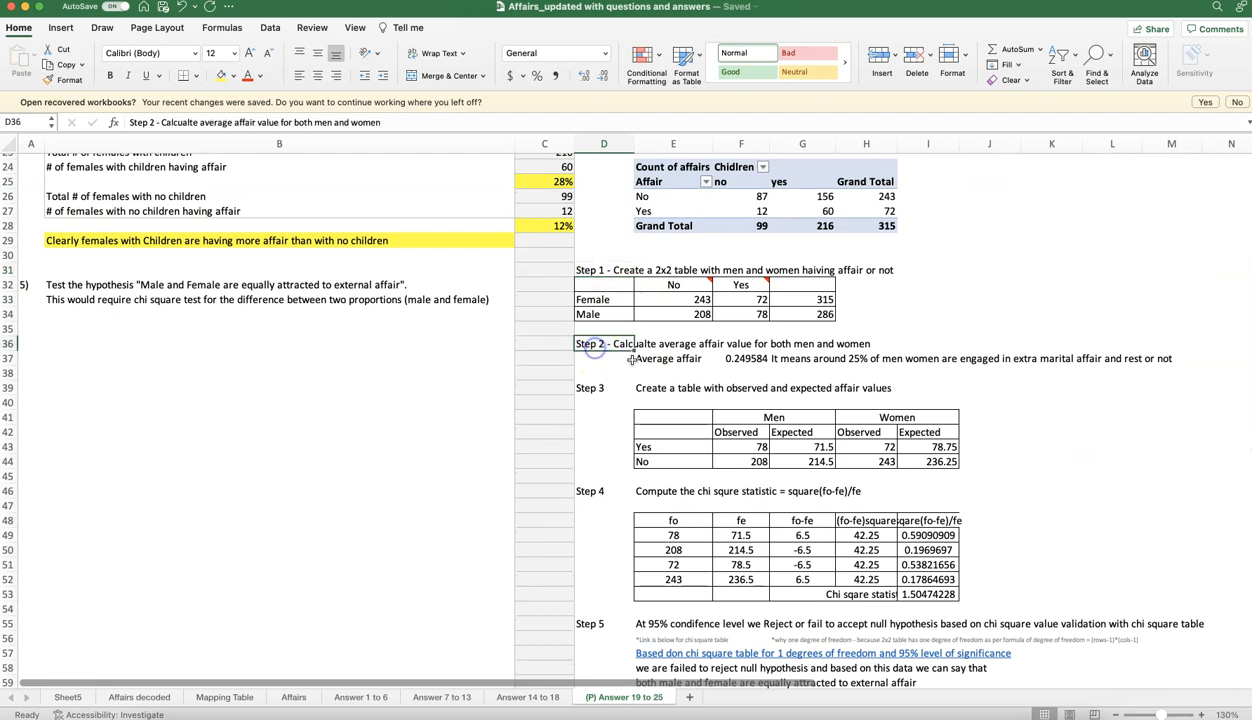
{"action": "left_click_drag", "start_coordinate": [645, 358], "coordinate": [750, 358]}
{"action": "left_click", "coordinate": [750, 358]}
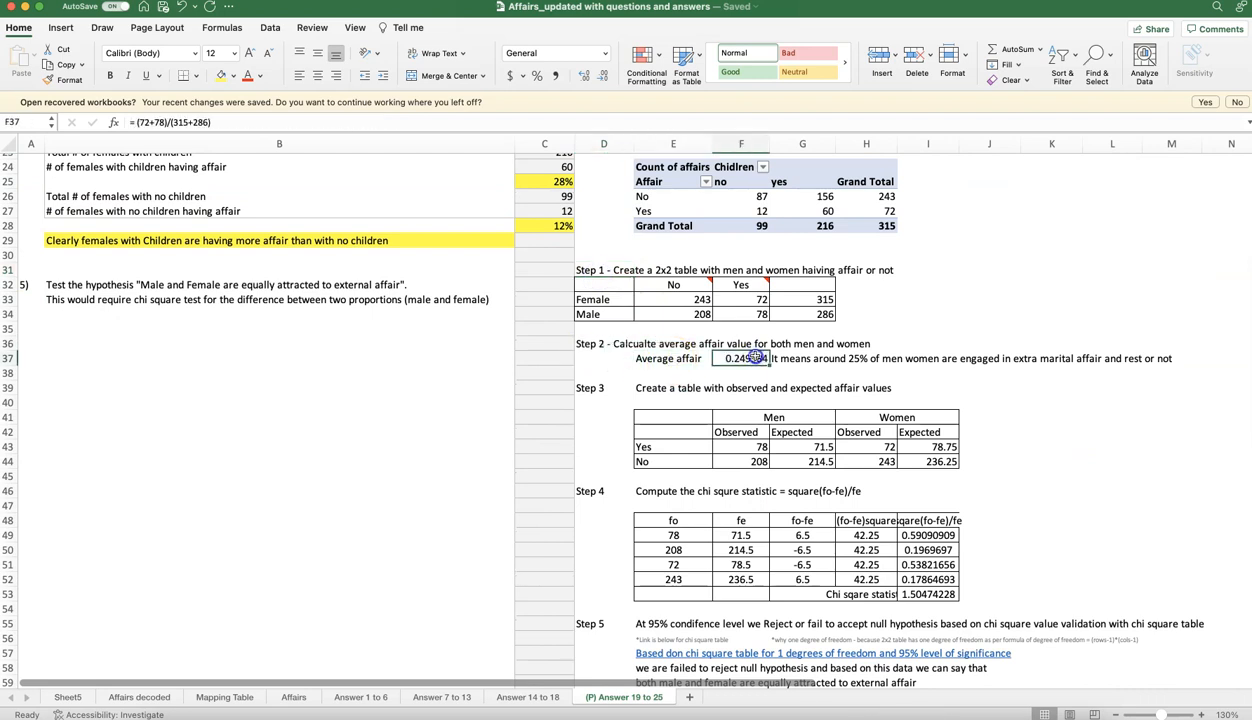
{"action": "left_click", "coordinate": [592, 491]}
{"action": "scroll", "coordinate": [627, 453], "scroll_direction": "down", "scroll_amount": 5}
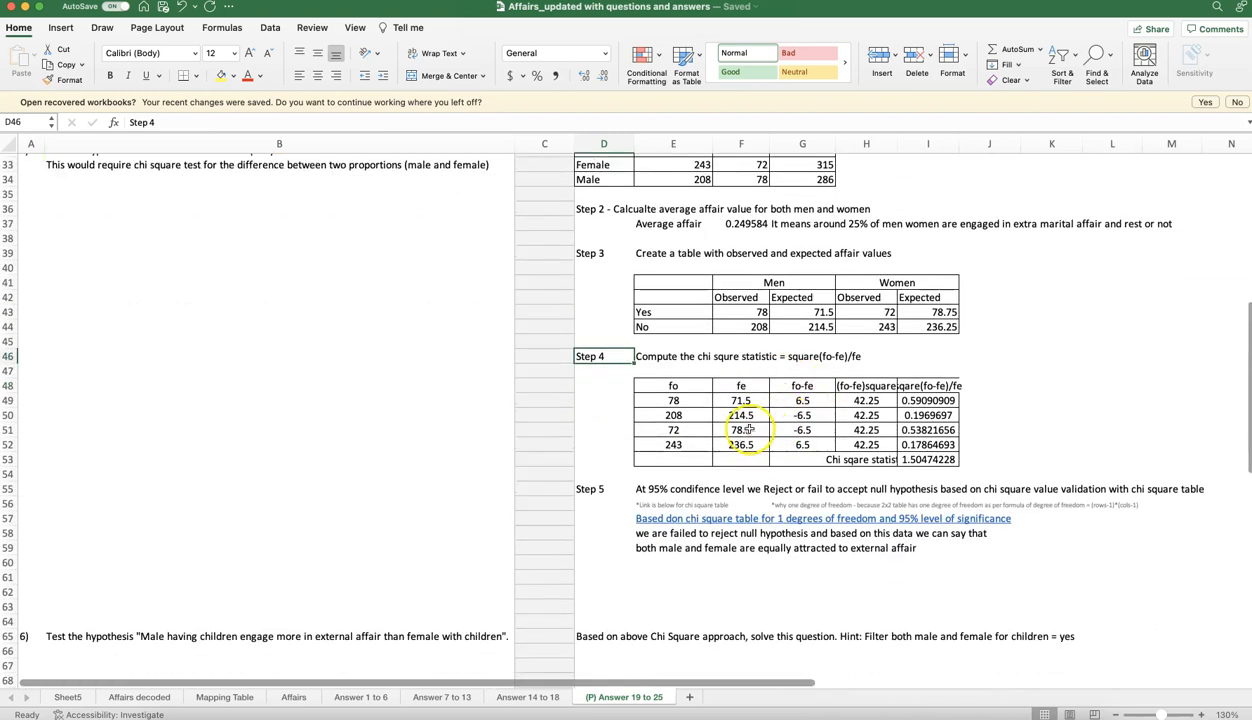
Compare the workbook's chi-square statistic with the grand total on Tableau sheet 23, and return to the workbook
{"action": "left_click", "coordinate": [905, 458]}
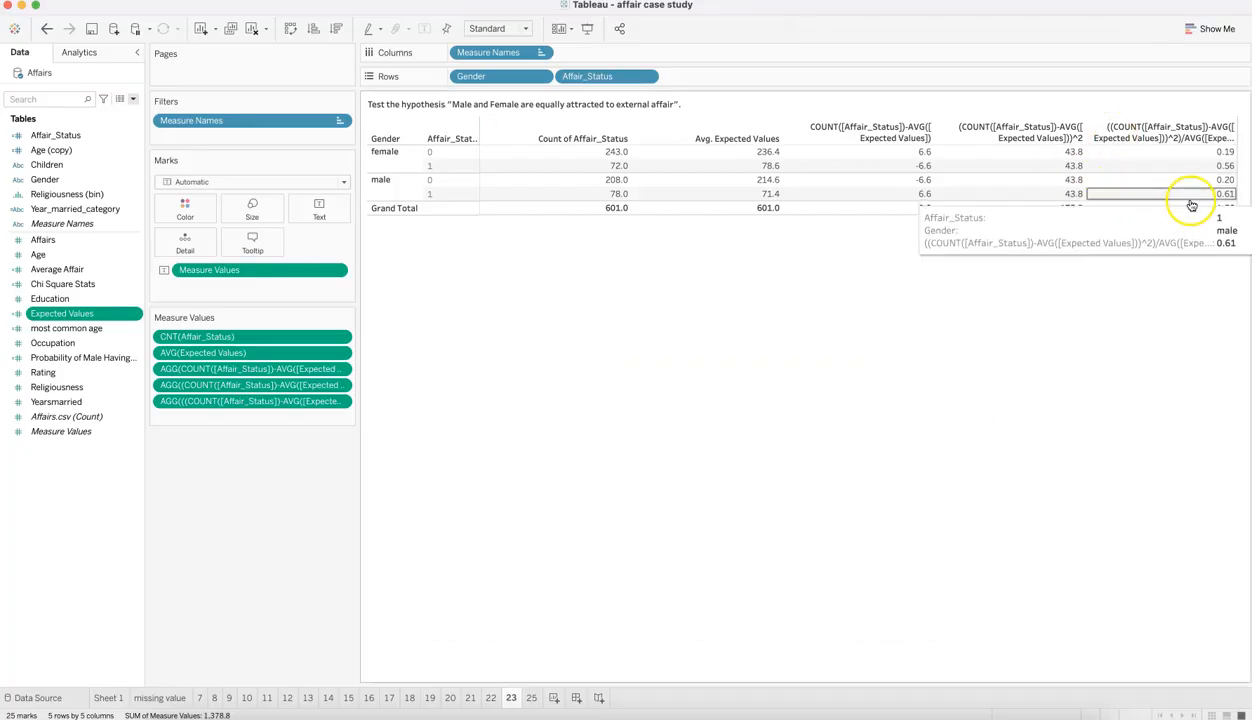
{"action": "mouse_move", "coordinate": [1220, 208]}
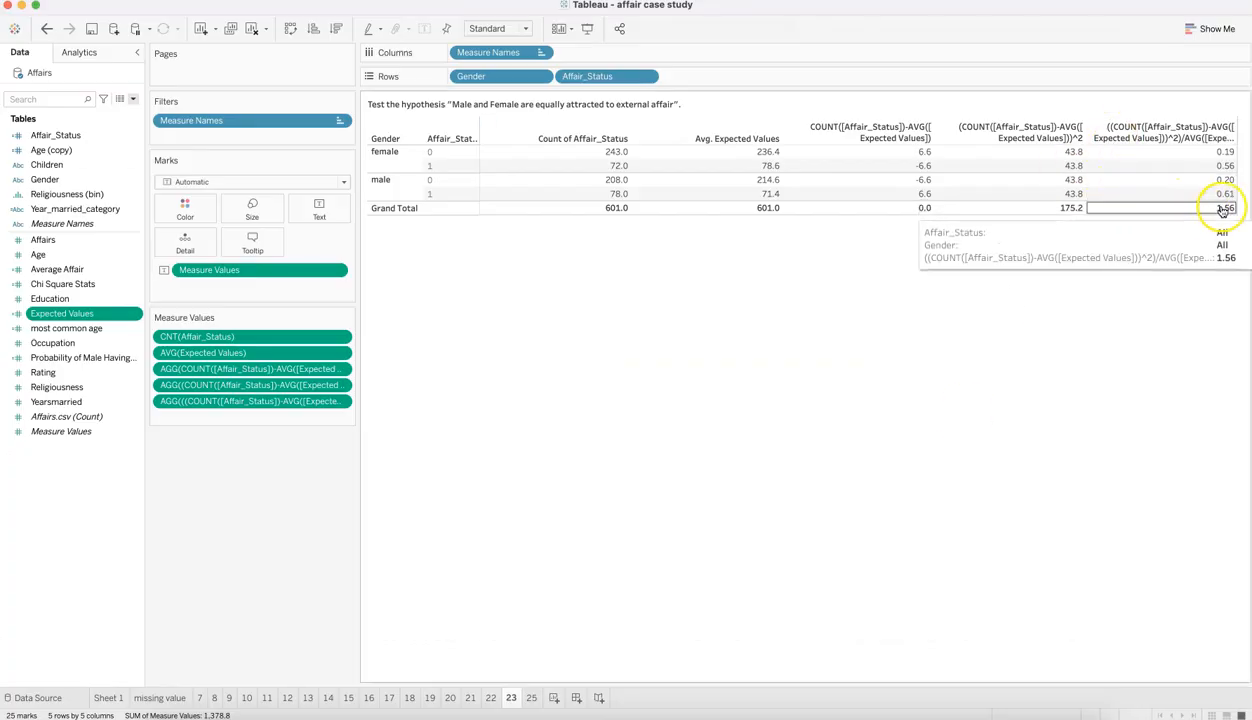
{"action": "key", "text": "super+Tab"}
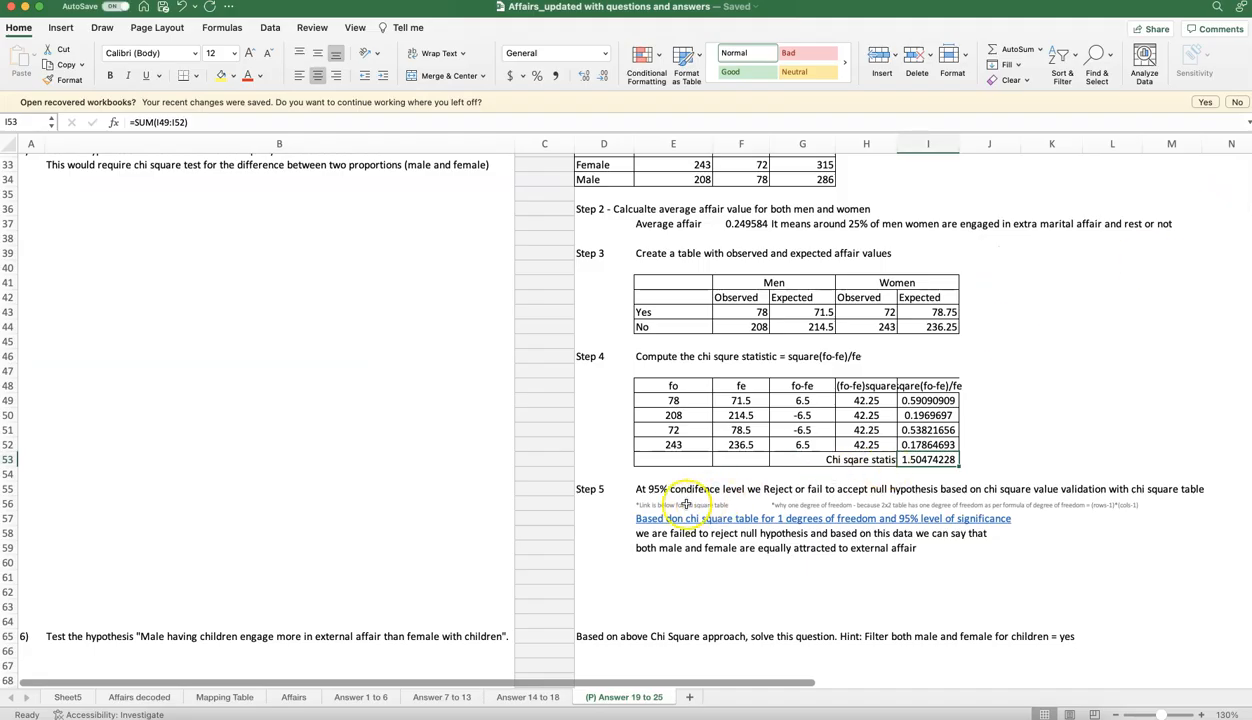
Read step 5's conclusion at the 95% confidence level, and go back to the question 5 hypothesis
{"action": "left_click", "coordinate": [642, 489]}
{"action": "scroll", "coordinate": [647, 493], "scroll_direction": "down", "scroll_amount": 5}
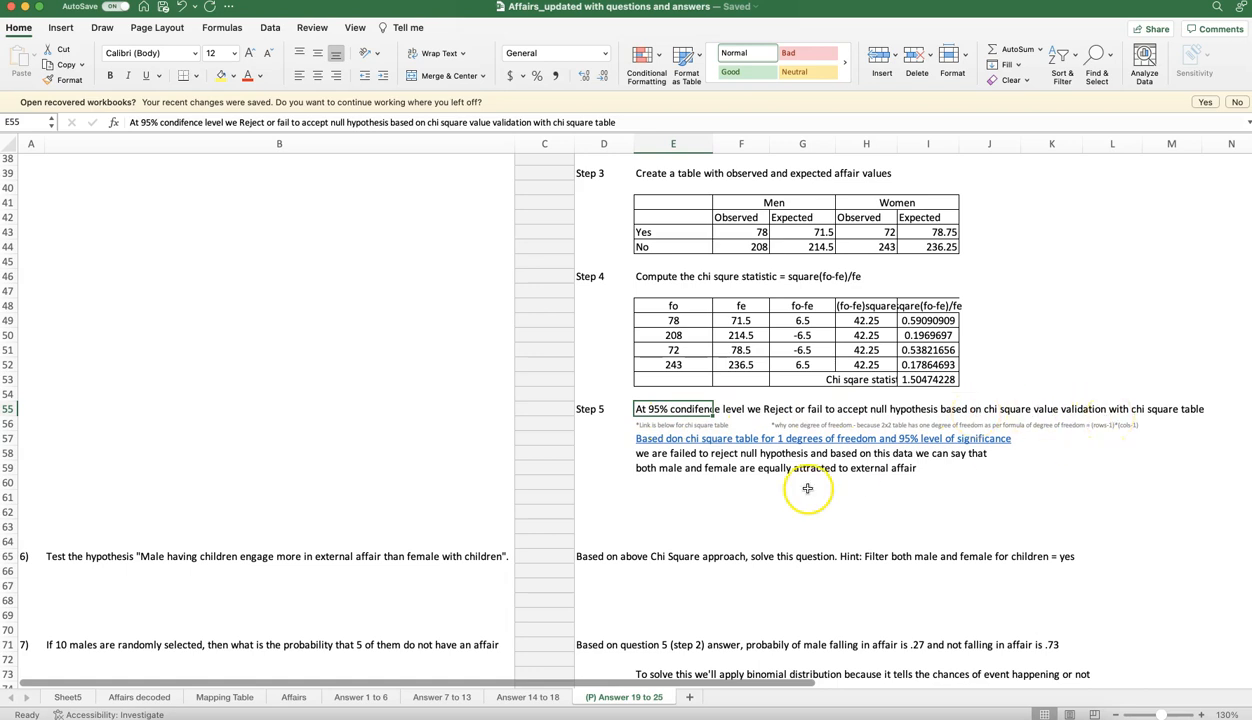
{"action": "scroll", "coordinate": [722, 505], "scroll_direction": "down", "scroll_amount": 1}
{"action": "scroll", "coordinate": [722, 505], "scroll_direction": "down", "scroll_amount": 1}
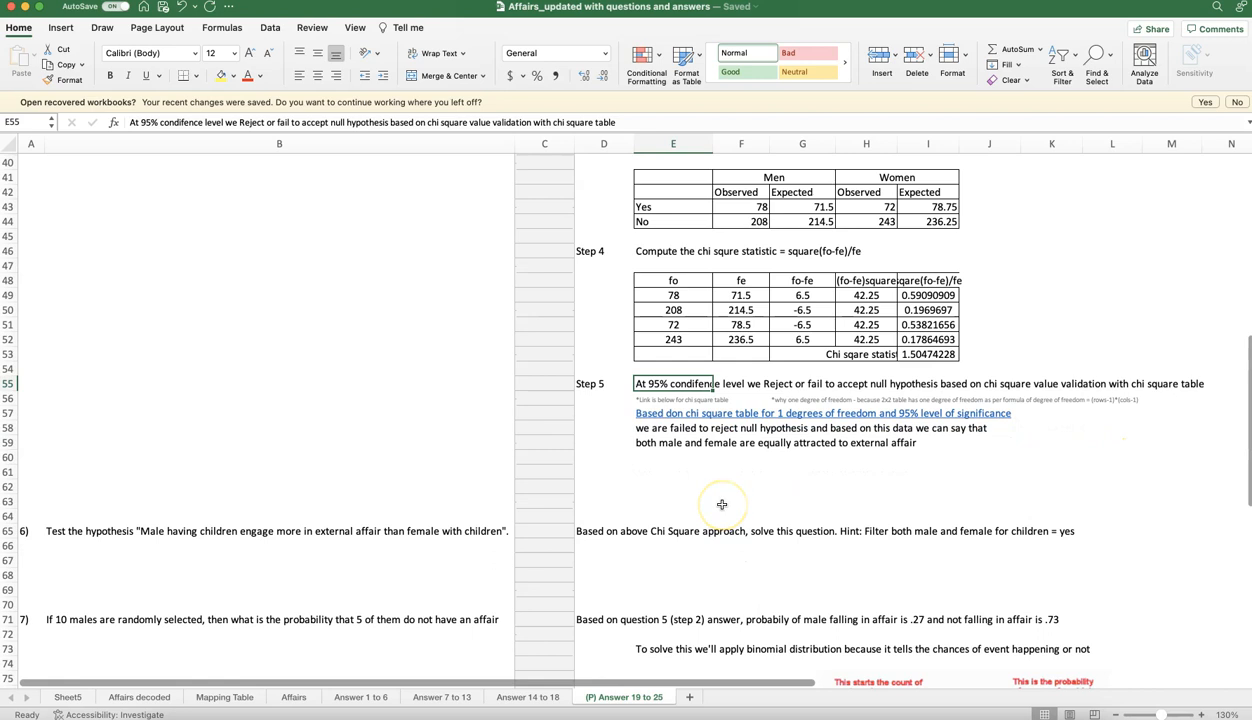
{"action": "scroll", "coordinate": [722, 505], "scroll_direction": "up", "scroll_amount": 10}
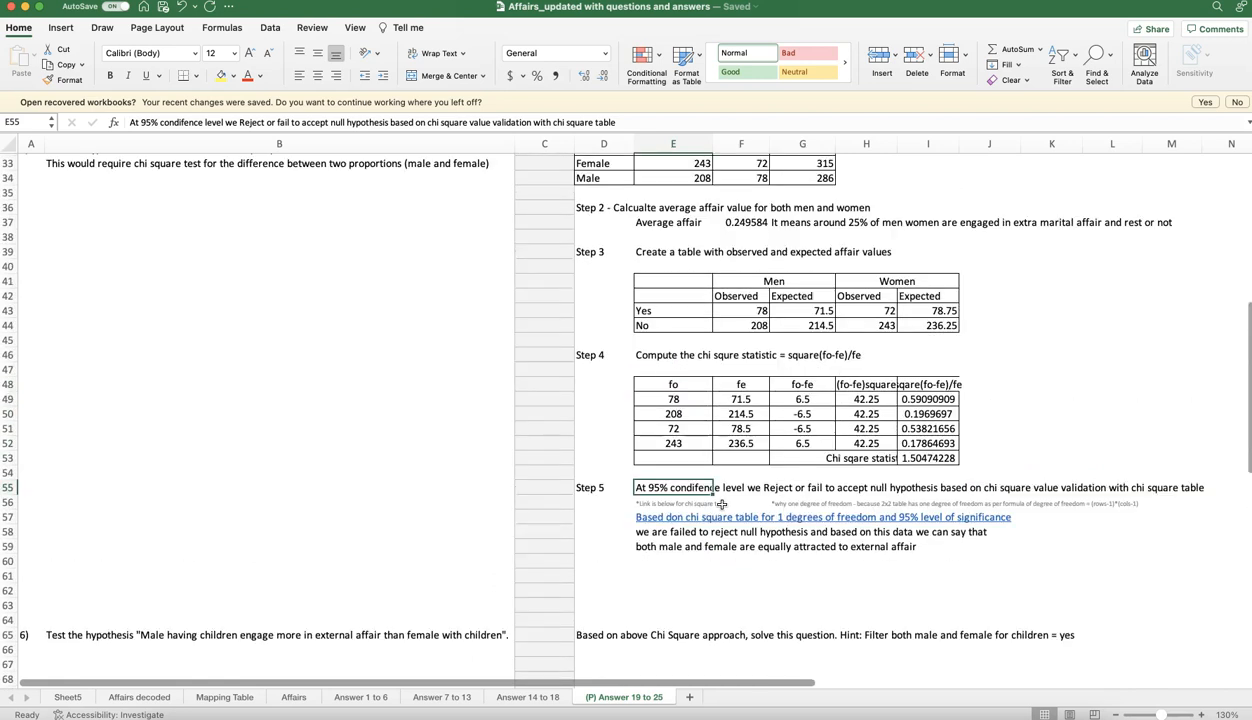
{"action": "scroll", "coordinate": [722, 505], "scroll_direction": "up", "scroll_amount": 1}
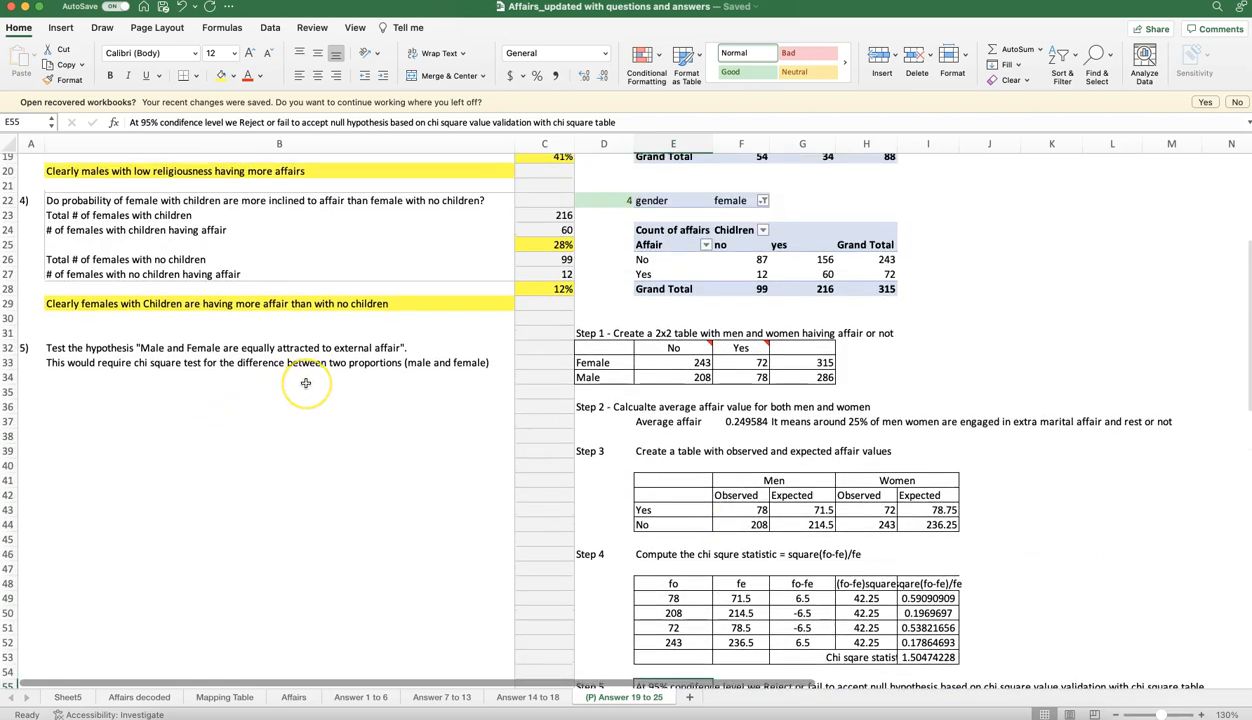
Glance at the Tableau results and select the question 6 hypothesis about males and females with children in Excel
{"action": "key", "text": "super+Tab"}
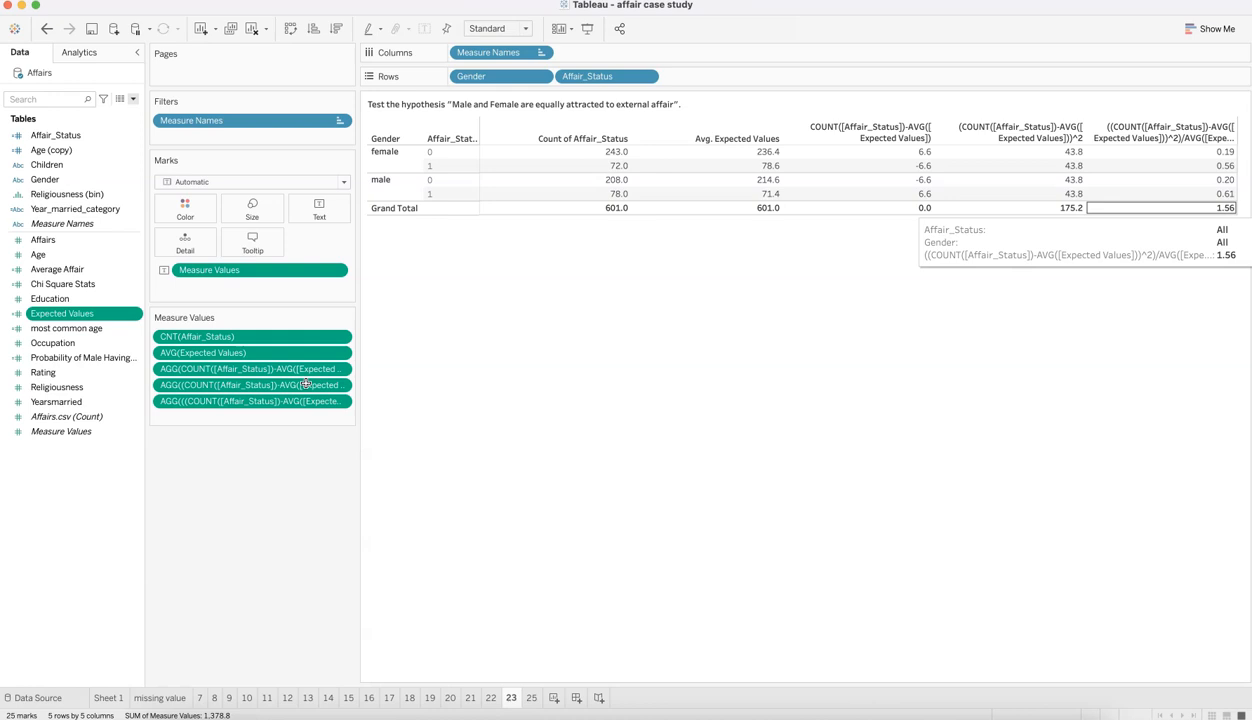
{"action": "key", "text": "super+Tab"}
{"action": "left_click", "coordinate": [255, 419]}
{"action": "scroll", "coordinate": [235, 414], "scroll_direction": "down", "scroll_amount": 8}
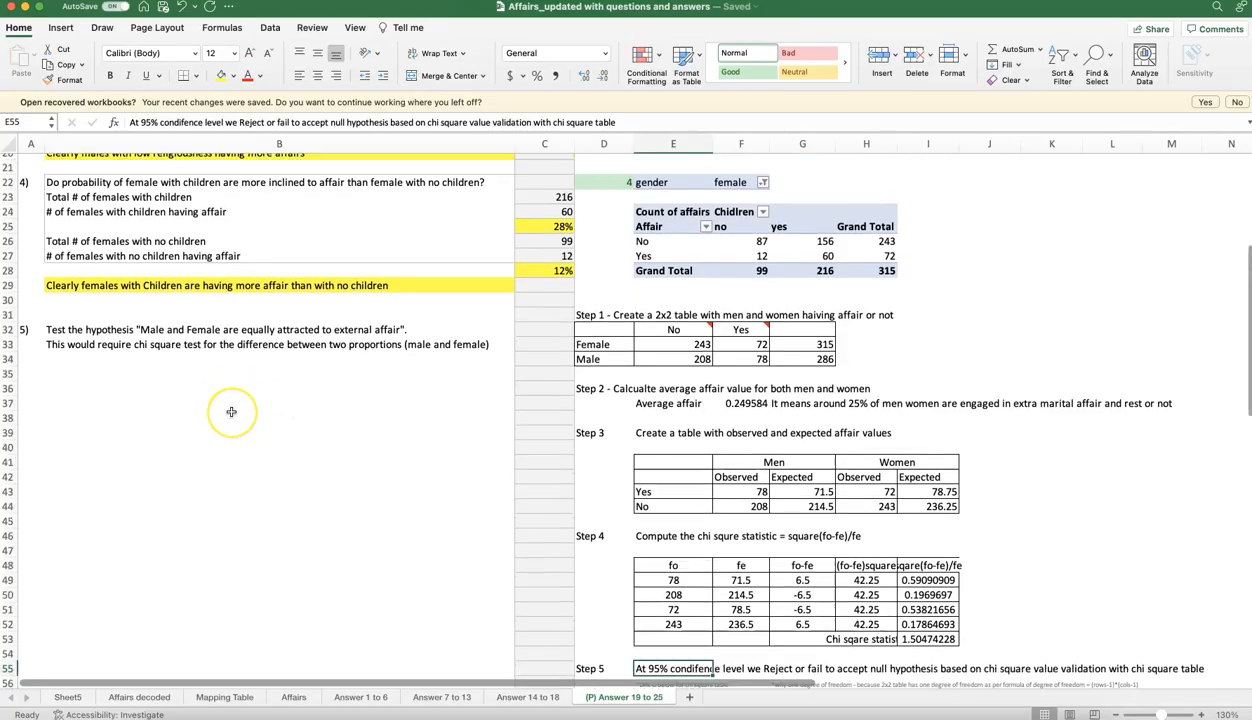
{"action": "left_click", "coordinate": [56, 422]}
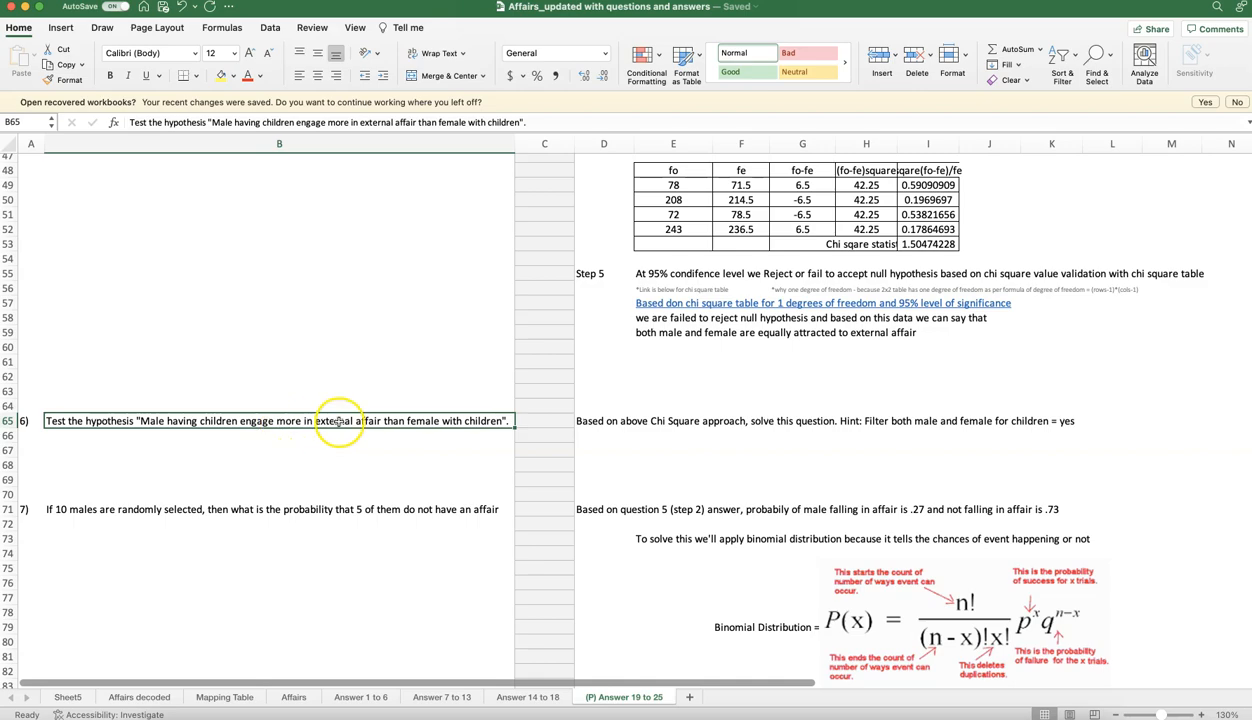
Check the gender and affair status rows on Tableau sheet 23 against question 6, and return to the Excel workbook
{"action": "key", "text": "super+Tab"}
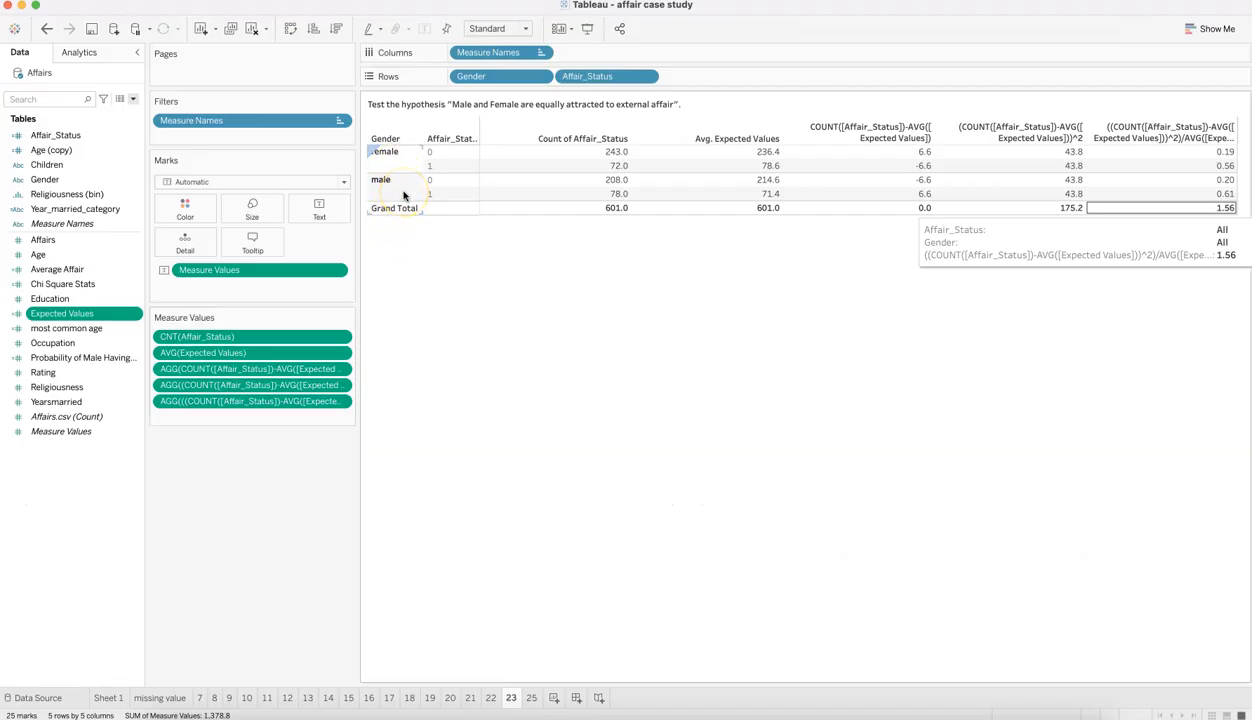
{"action": "left_click", "coordinate": [440, 187]}
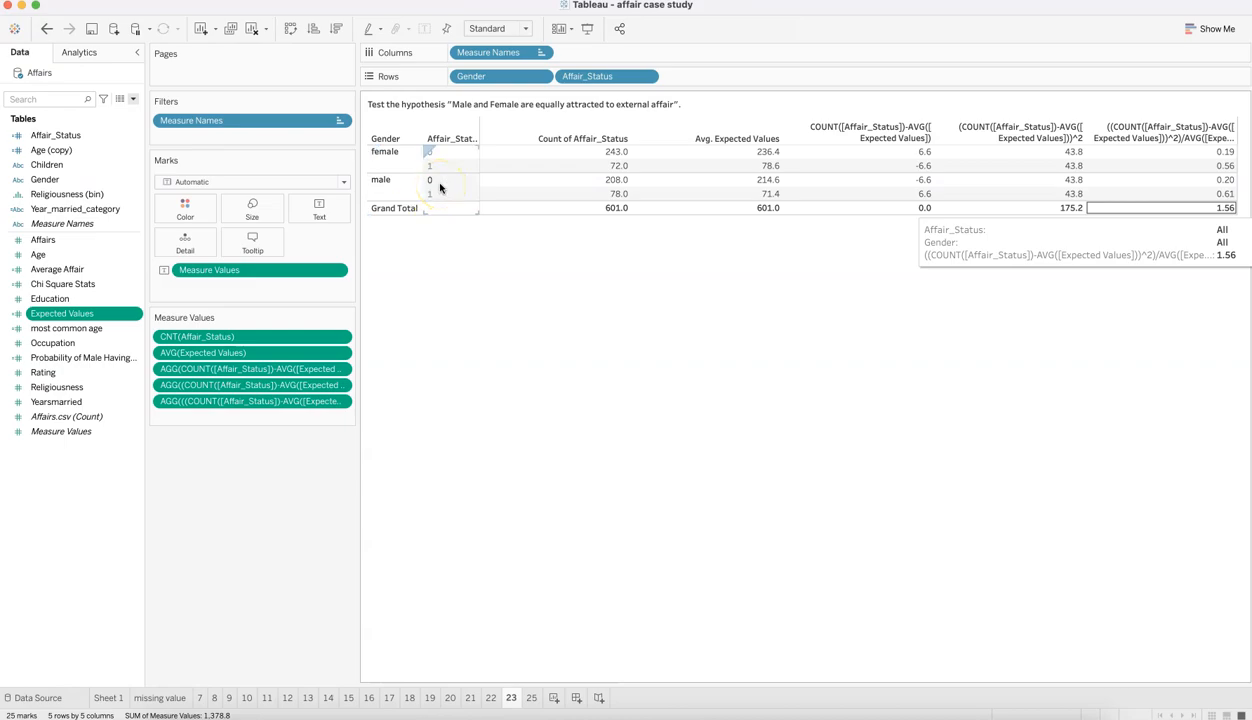
{"action": "key", "text": "super+Tab"}
{"action": "key", "text": "super+Tab"}
{"action": "left_click", "coordinate": [807, 266]}
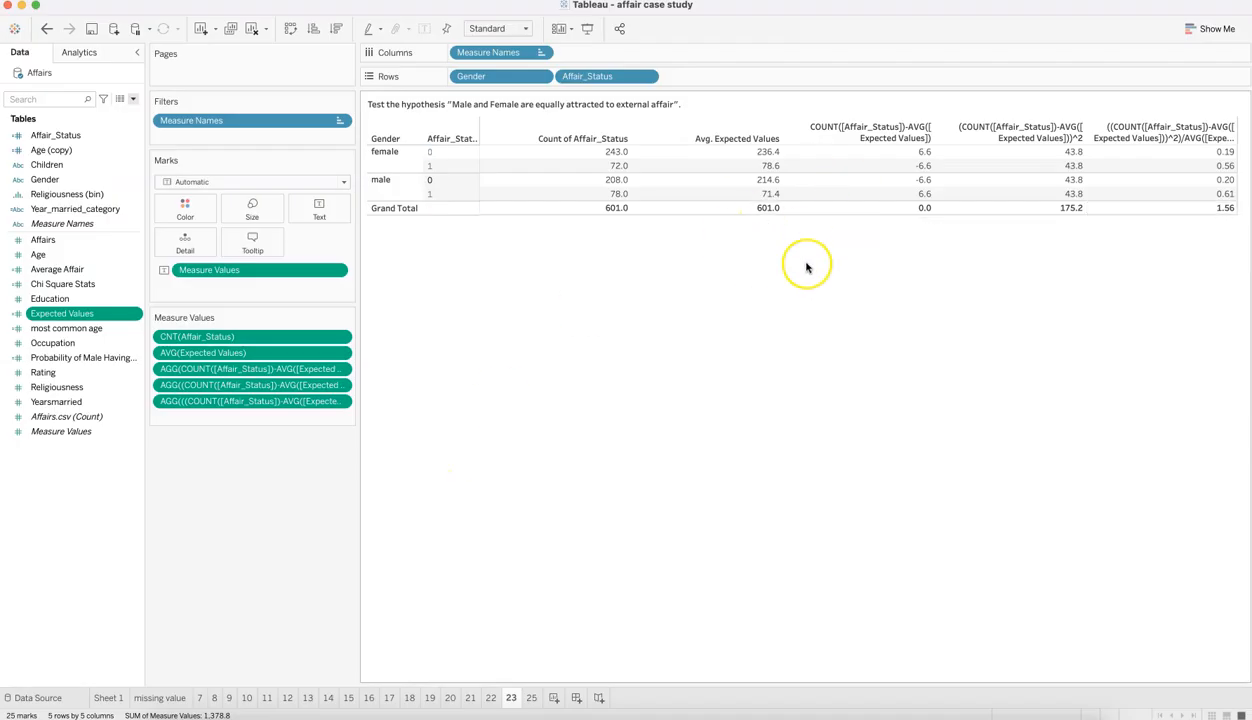
{"action": "key", "text": "super+Tab"}
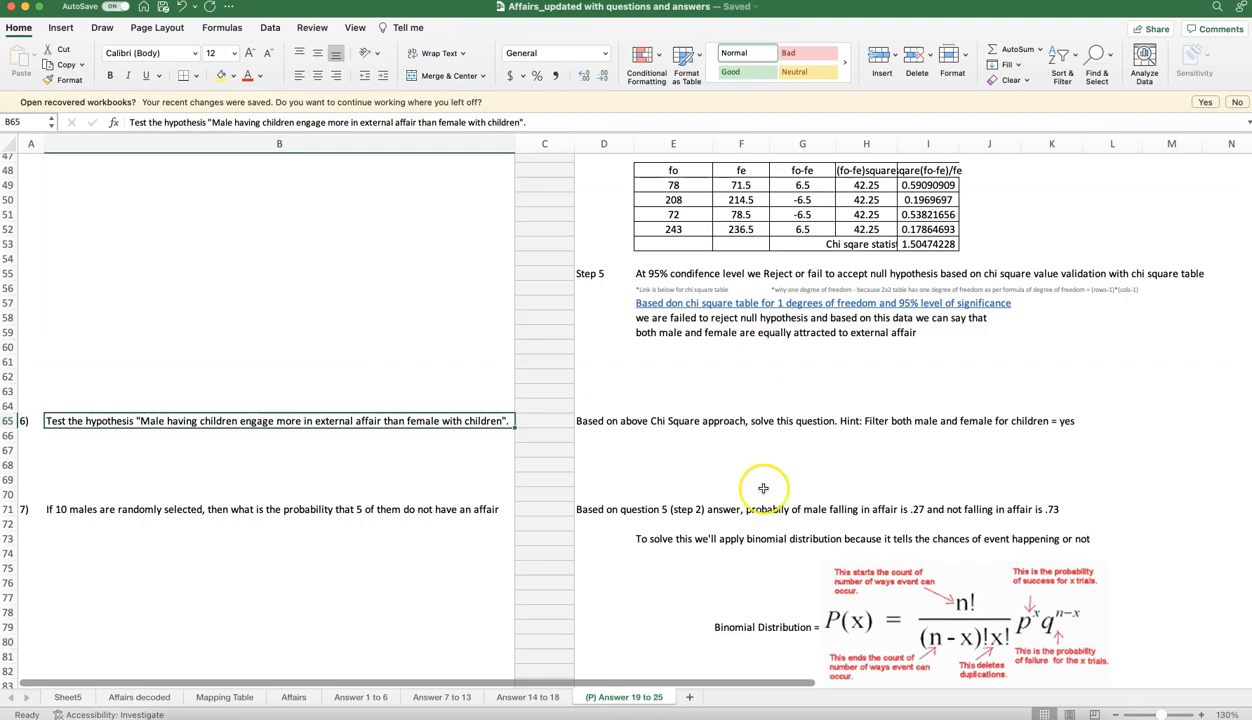
Compare the Tableau sheet 23 gender table with question 6 and its children = yes hint in Excel, ending in Tableau
{"action": "key", "text": "super+Tab"}
{"action": "key", "text": "super+Tab"}
{"action": "key", "text": "super+Tab"}
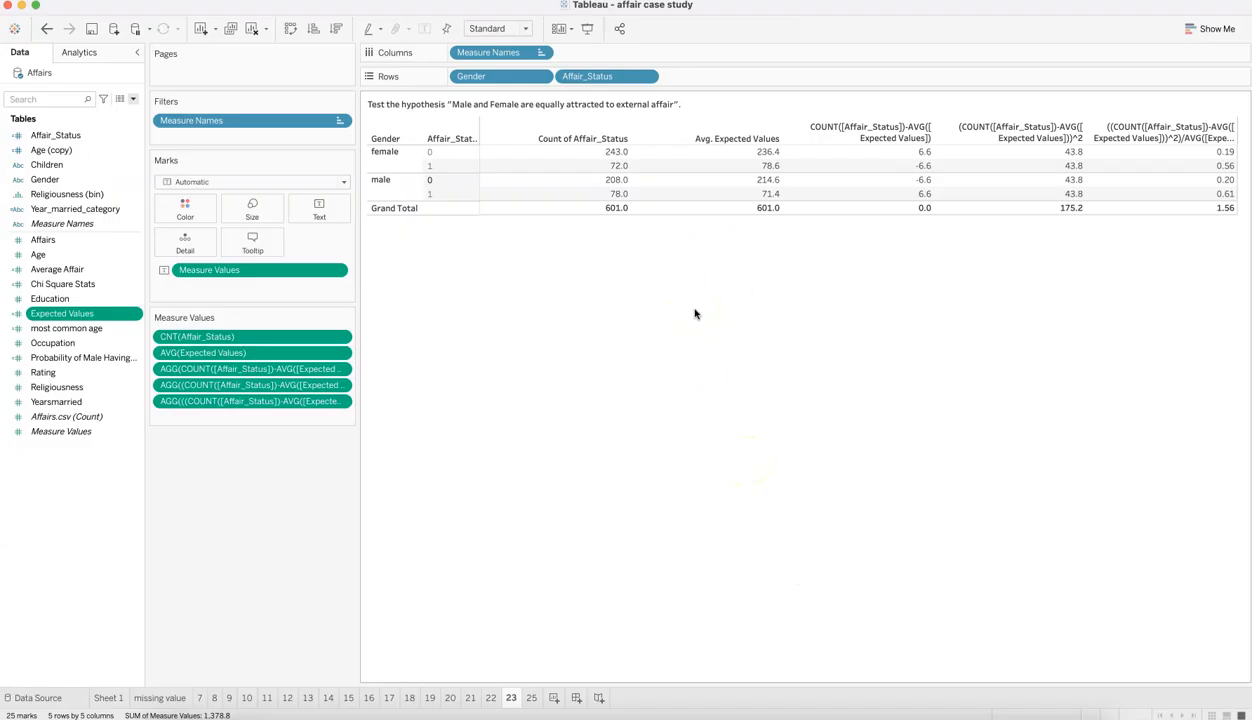
{"action": "key", "text": "super+Tab"}
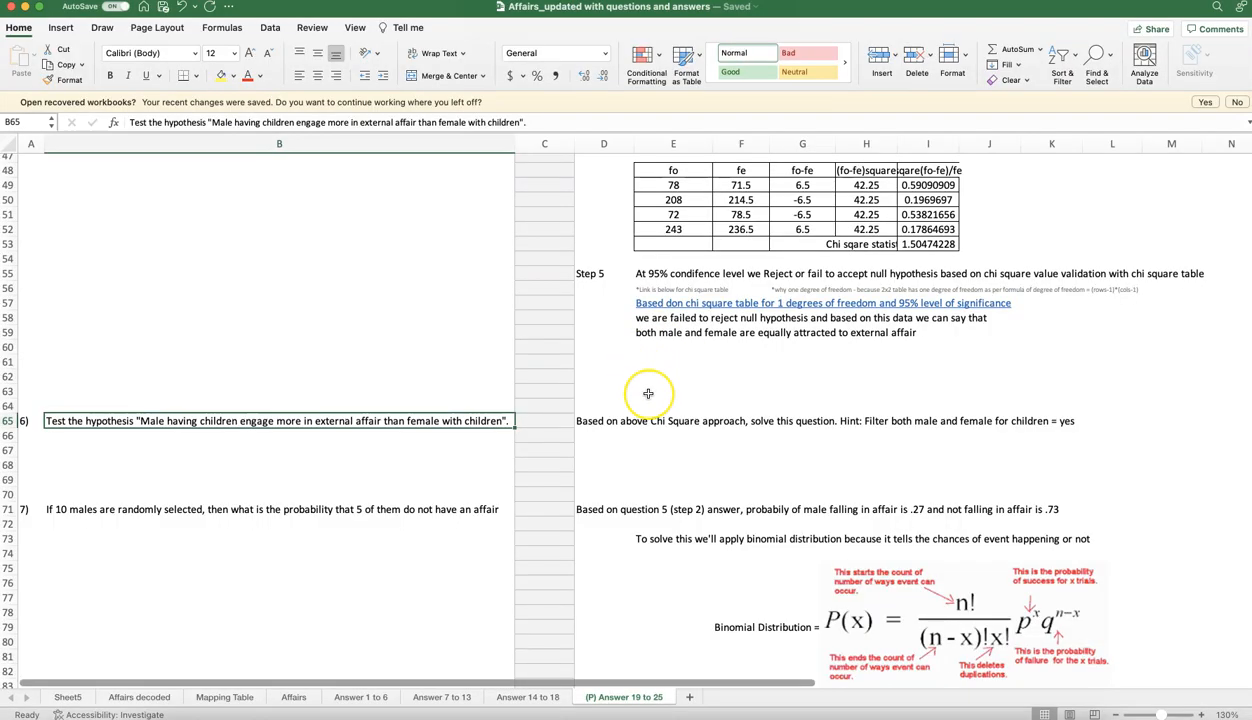
{"action": "key", "text": "super+Tab"}
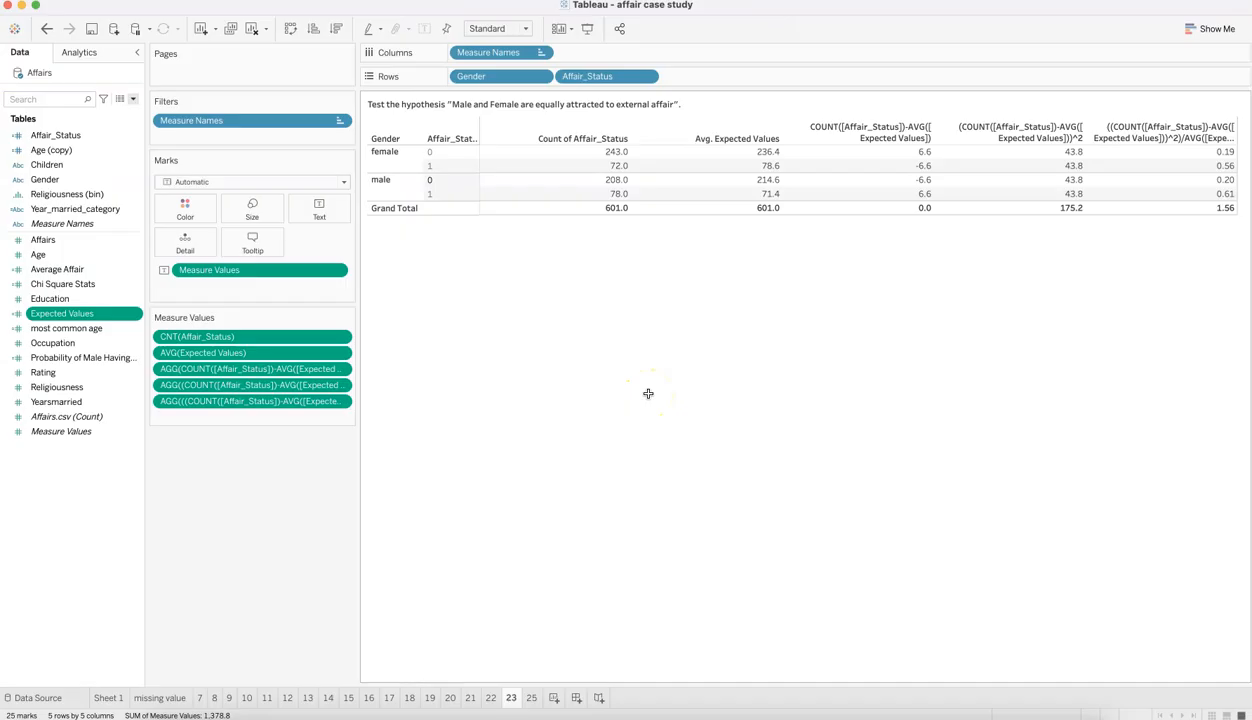
Switch to Excel, review question 7's binomial distribution formula, inputs and conclusion about 10 randomly selected males, and return to Tableau
{"action": "key", "text": "super+Tab"}
{"action": "left_click", "coordinate": [65, 512]}
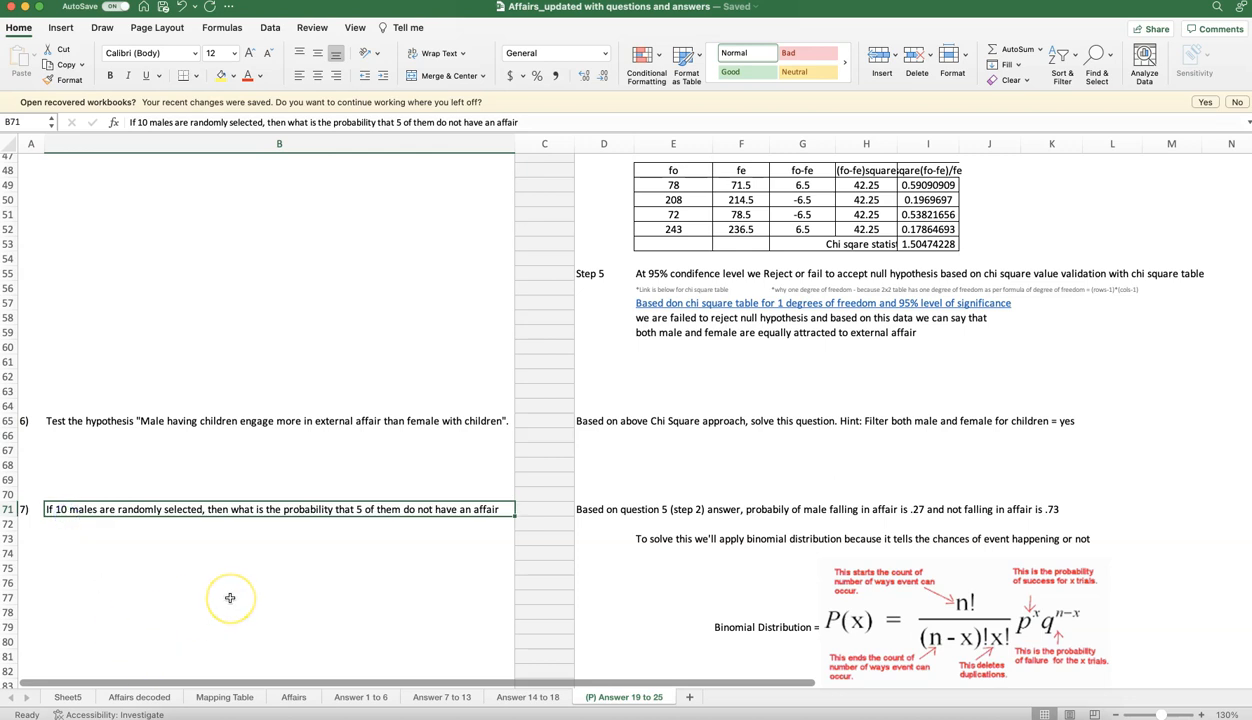
{"action": "scroll", "coordinate": [472, 572], "scroll_direction": "down", "scroll_amount": 7}
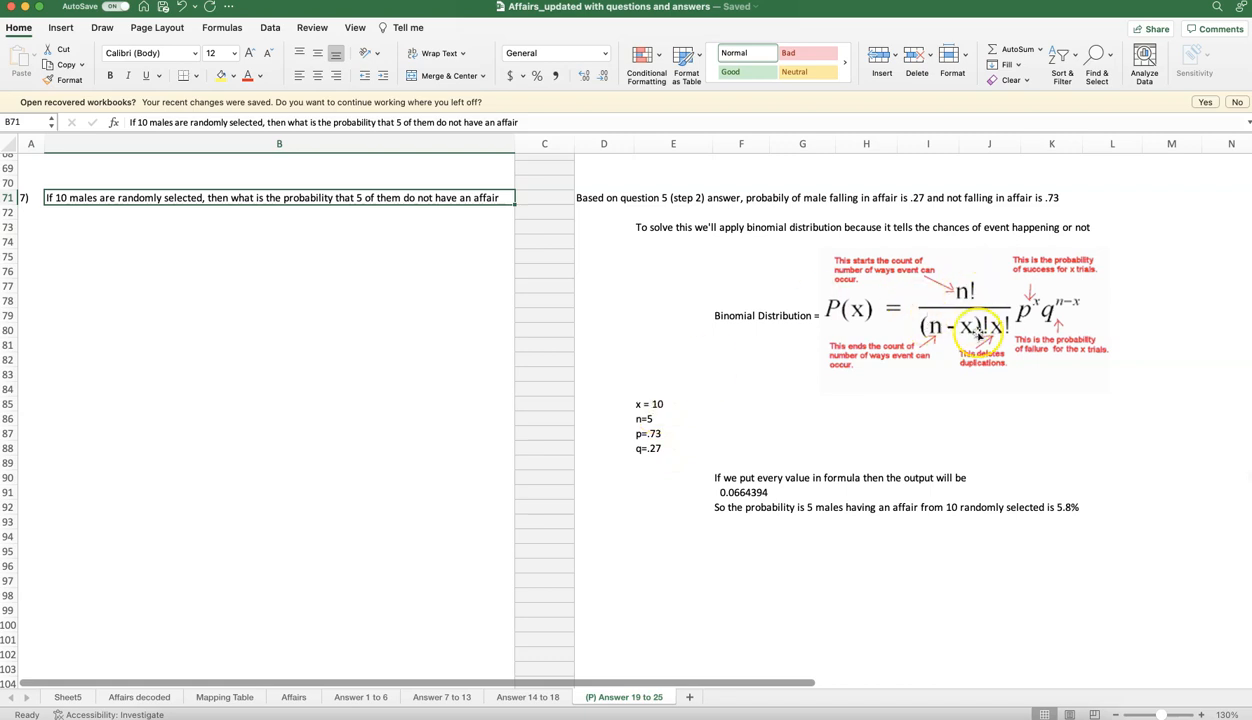
{"action": "left_click_drag", "start_coordinate": [645, 404], "coordinate": [1043, 505]}
{"action": "left_click", "coordinate": [1043, 505]}
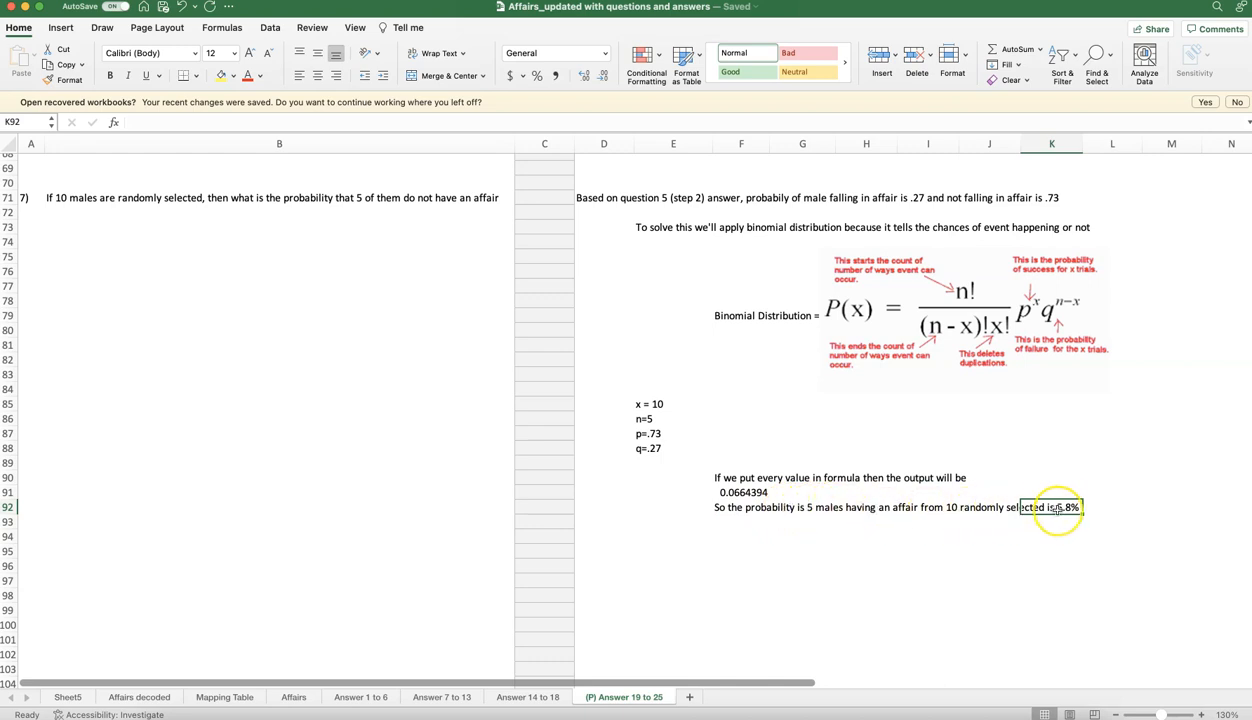
{"action": "key", "text": "super+Tab"}
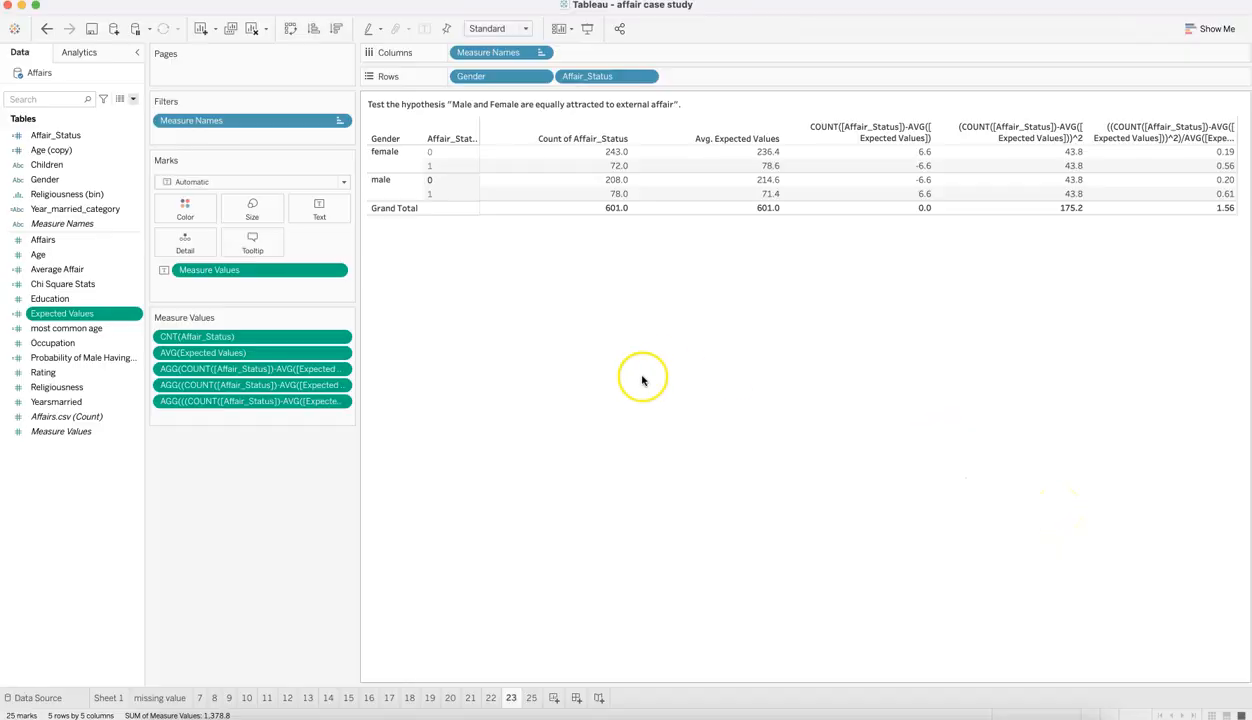